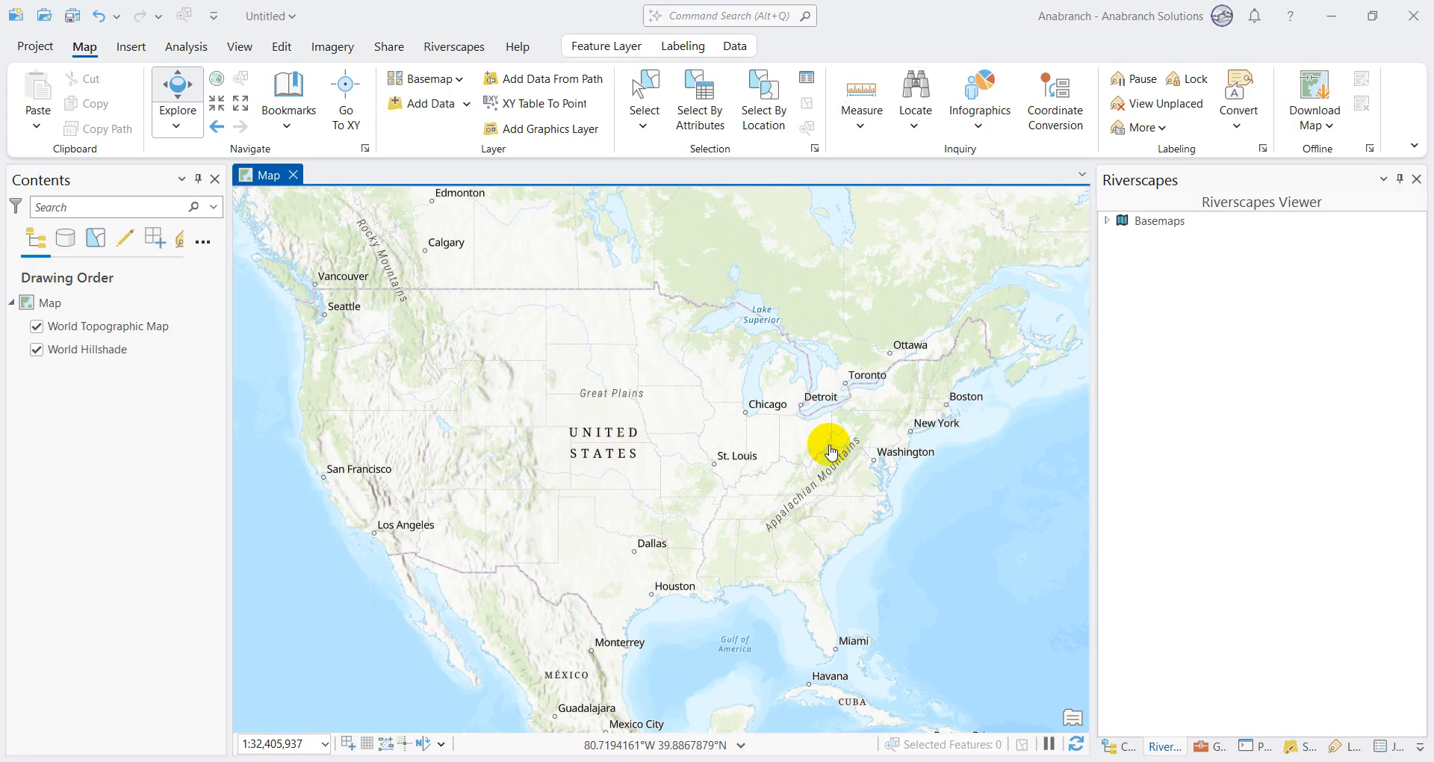
Step: Open the Riverscapes project file project.rs.xml from the Riverscapes Context folder for Stillwater Fork-Bear River
{"action": "left_click", "coordinate": [467, 46]}
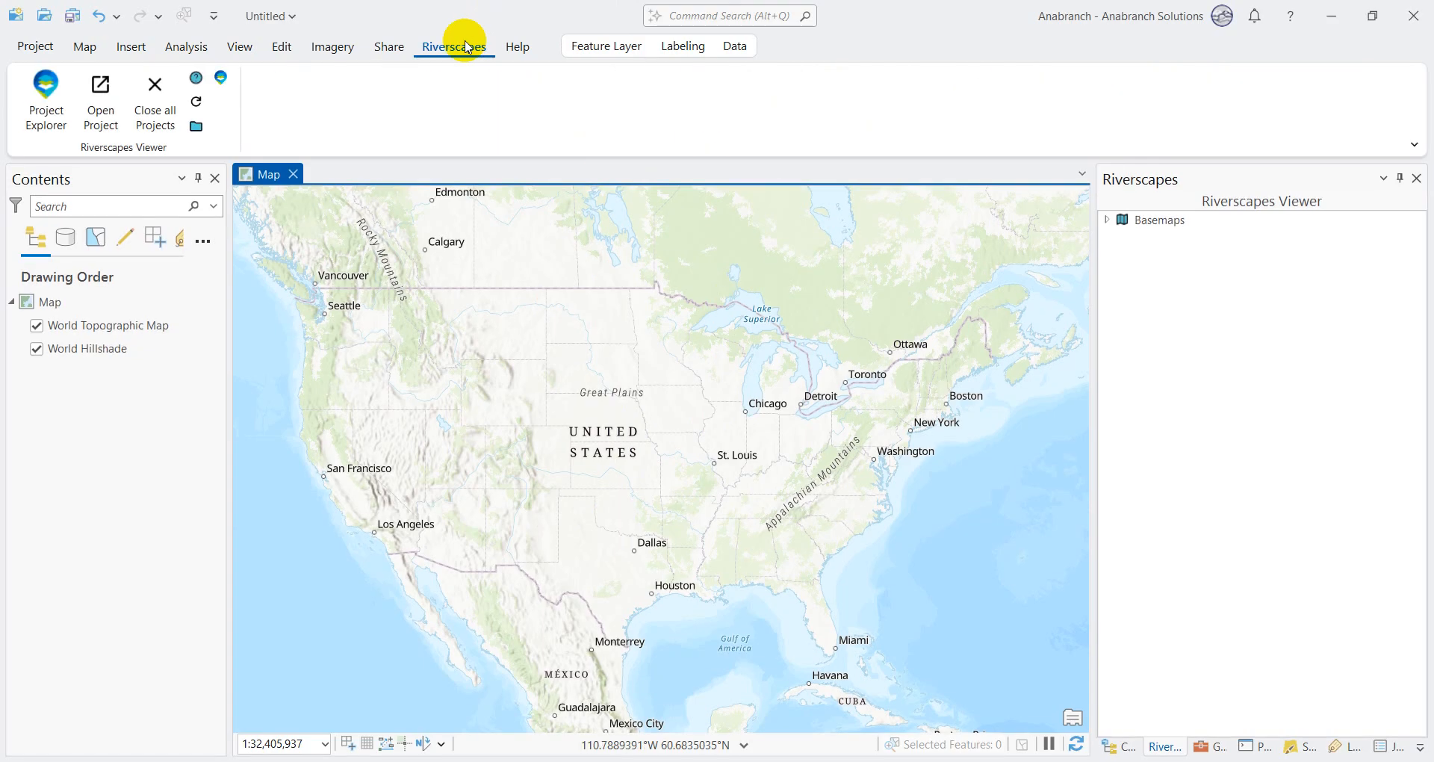
{"action": "left_click", "coordinate": [102, 126]}
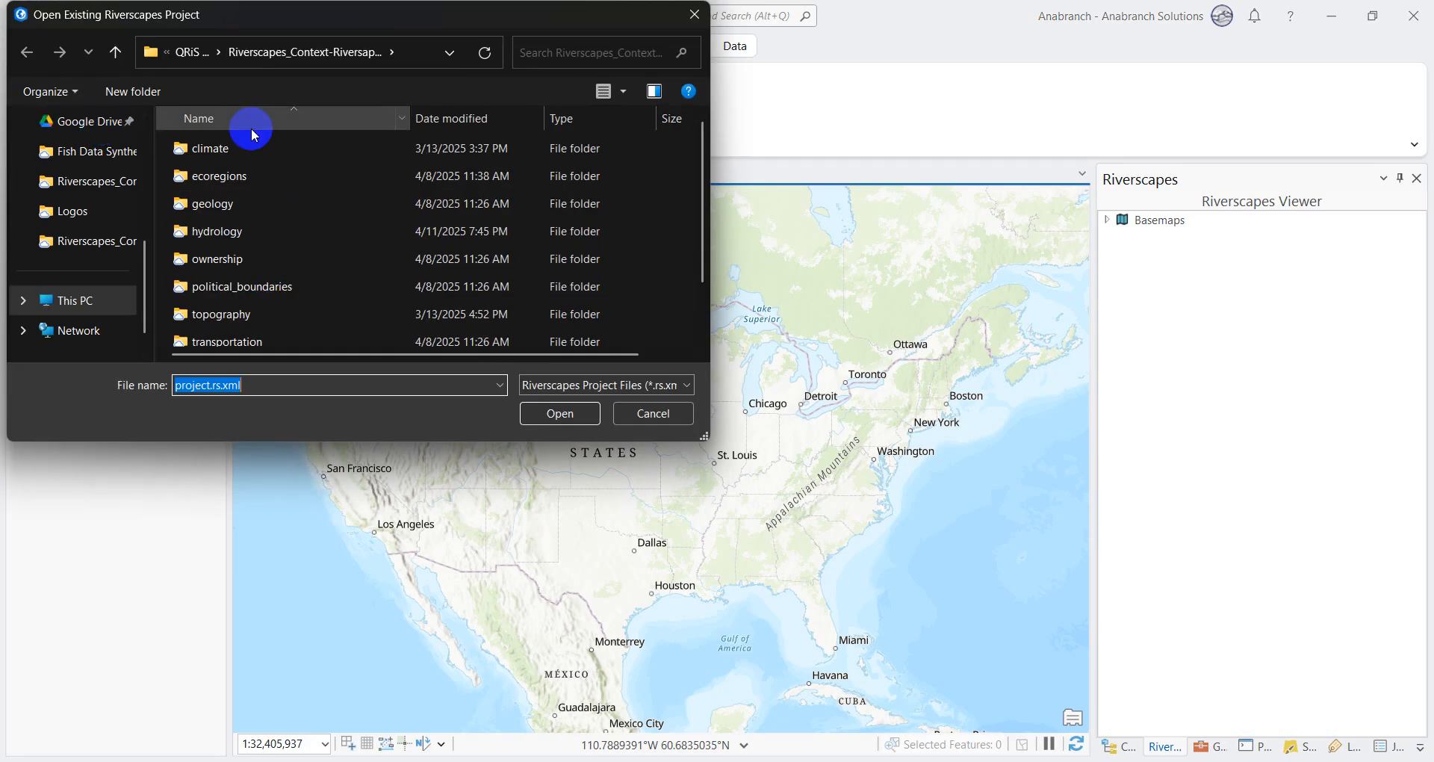
{"action": "left_click", "coordinate": [191, 52]}
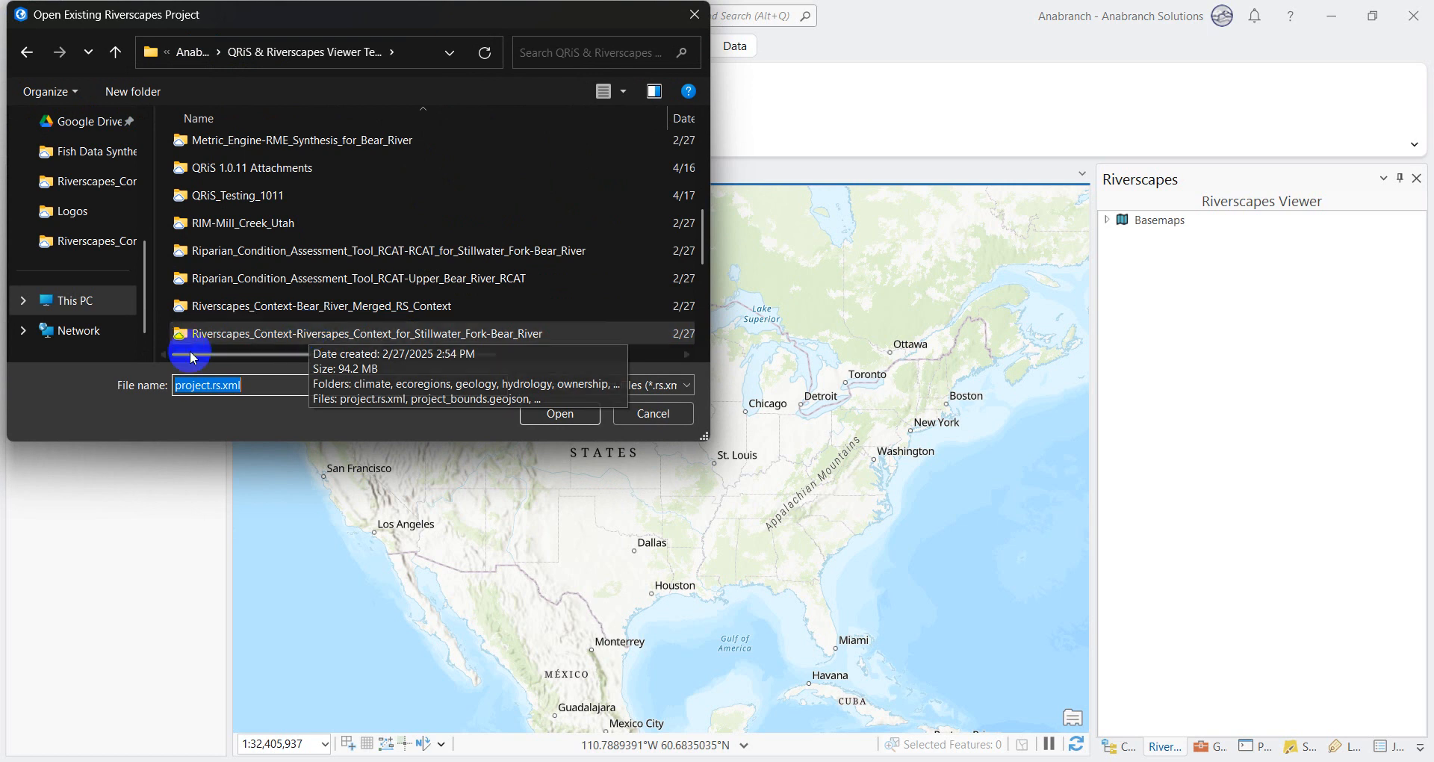
{"action": "double_click", "coordinate": [246, 333]}
{"action": "scroll", "coordinate": [246, 335], "scroll_direction": "down", "scroll_amount": 1}
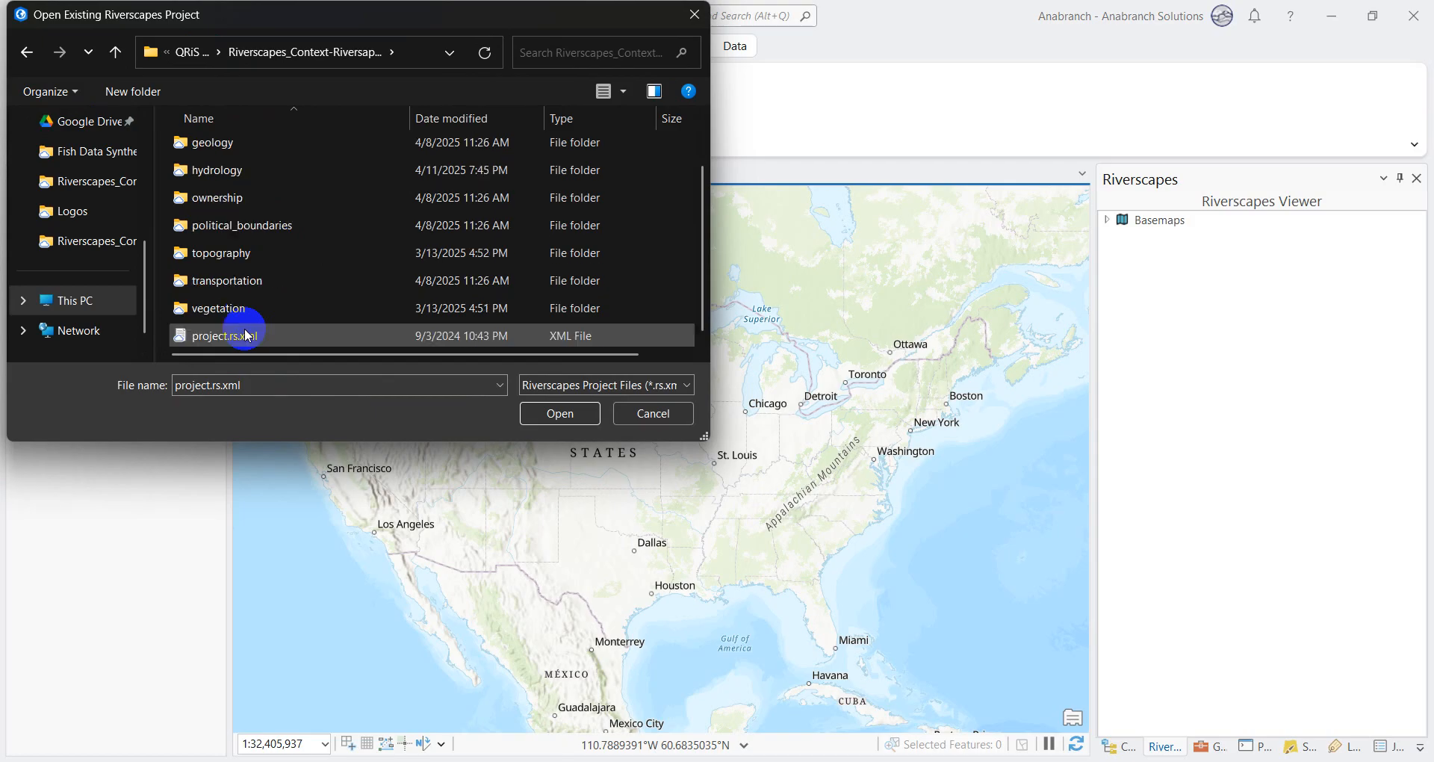
{"action": "left_click", "coordinate": [579, 411]}
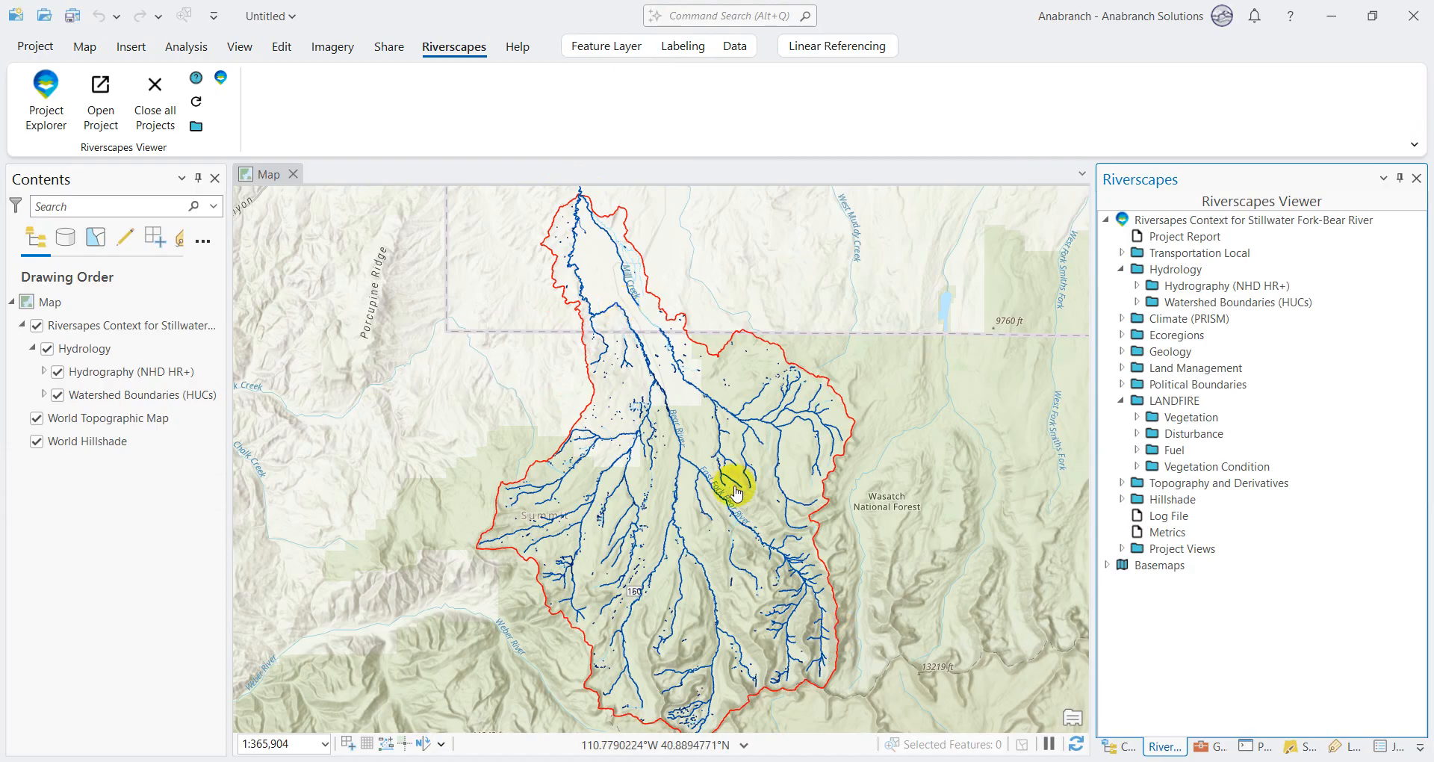
Step: Add the Ephemeral Drainage Network layer from the project's Hydrography (NHD HR+) group to the map
{"action": "left_click", "coordinate": [1138, 287]}
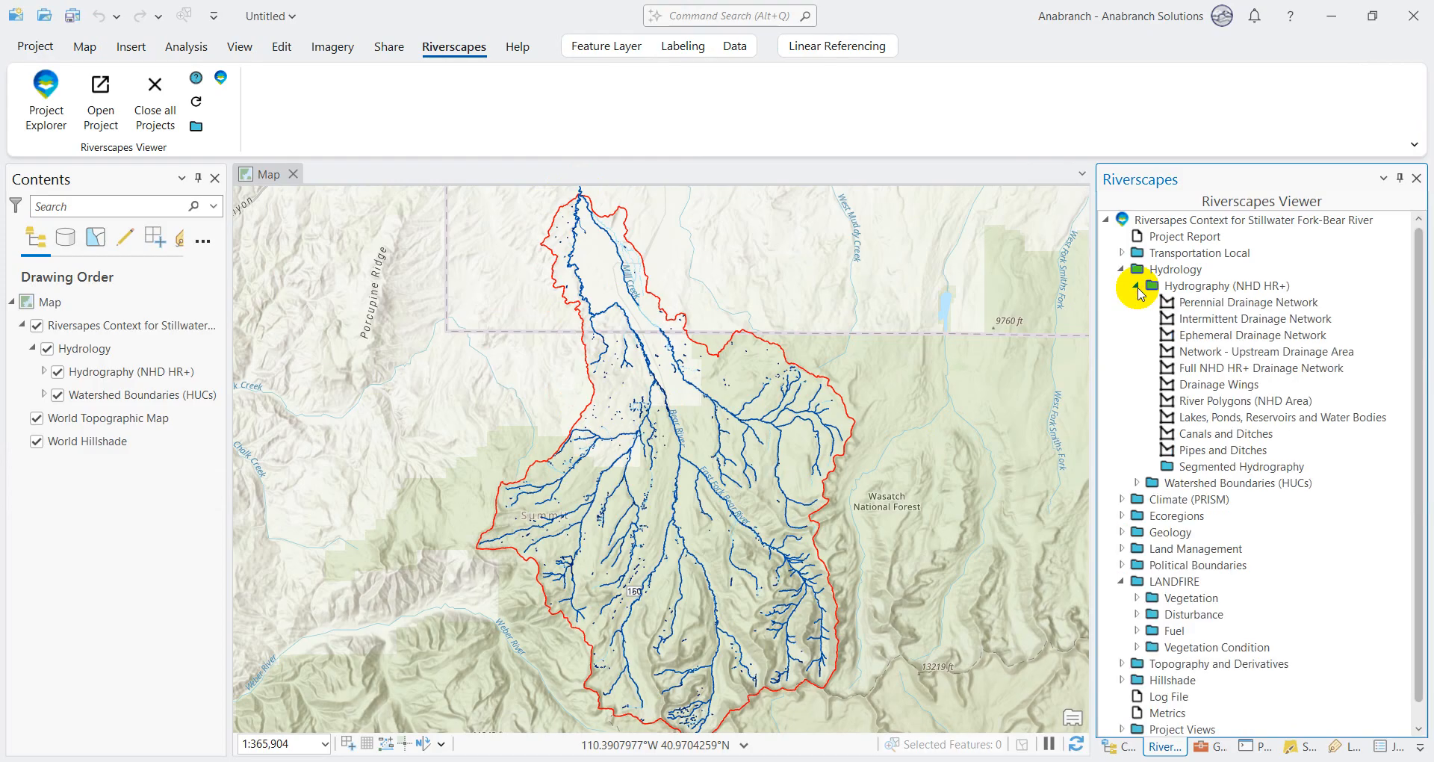
{"action": "right_click", "coordinate": [1200, 342]}
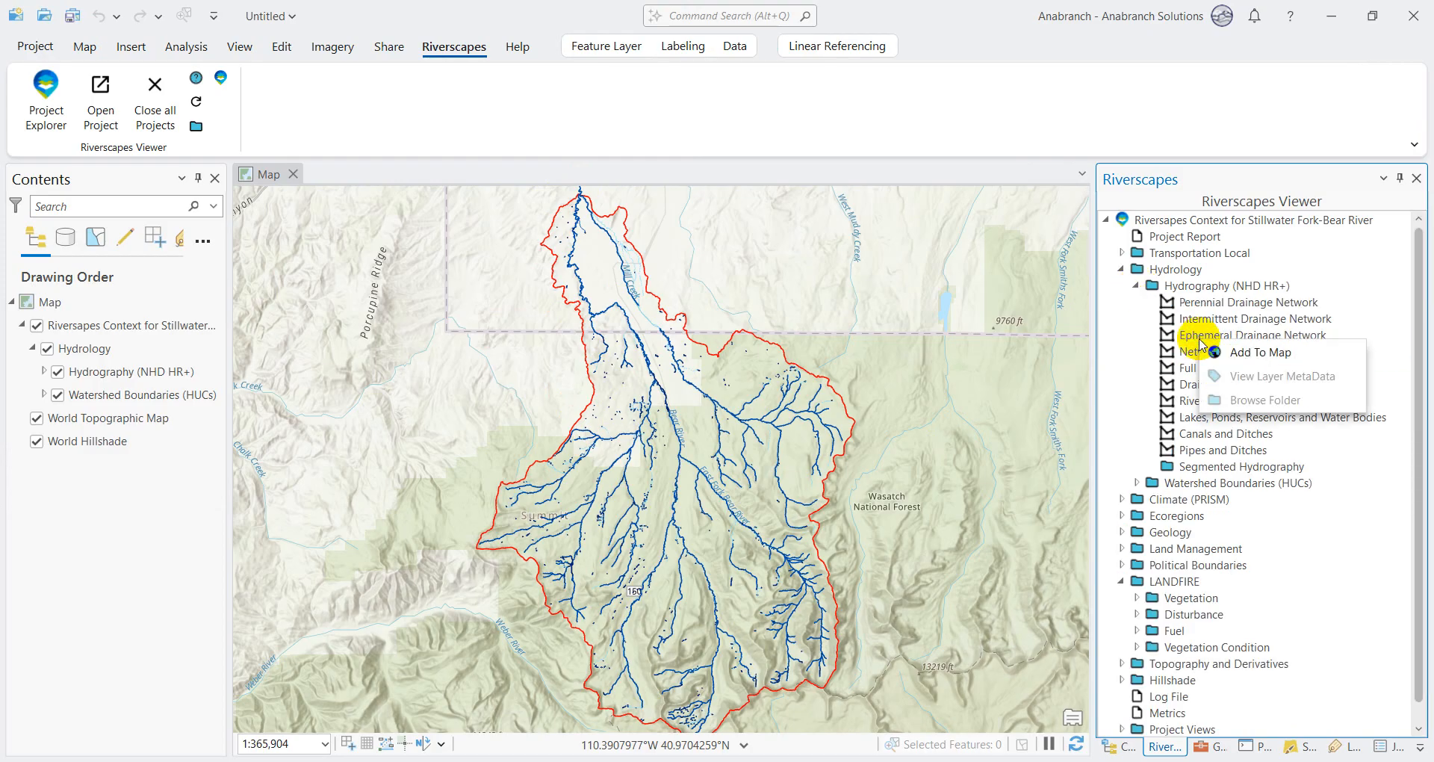
{"action": "left_click", "coordinate": [1246, 351]}
{"action": "left_click", "coordinate": [1167, 306]}
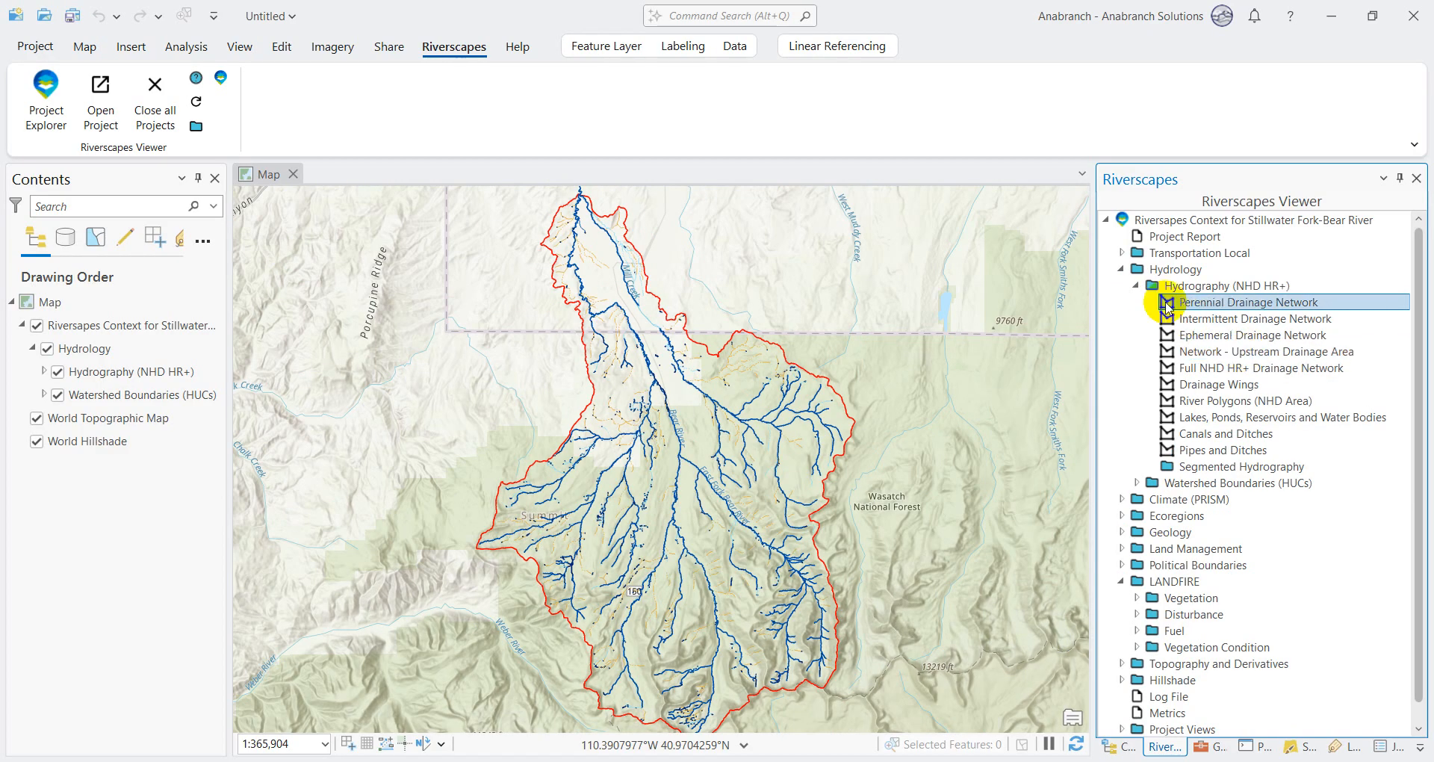
Step: Add the DEM (10 m NED) layer from the project's Topography and Derivatives group to the map
{"action": "scroll", "coordinate": [1139, 652], "scroll_direction": "down", "scroll_amount": 1}
{"action": "left_click", "coordinate": [1121, 647]}
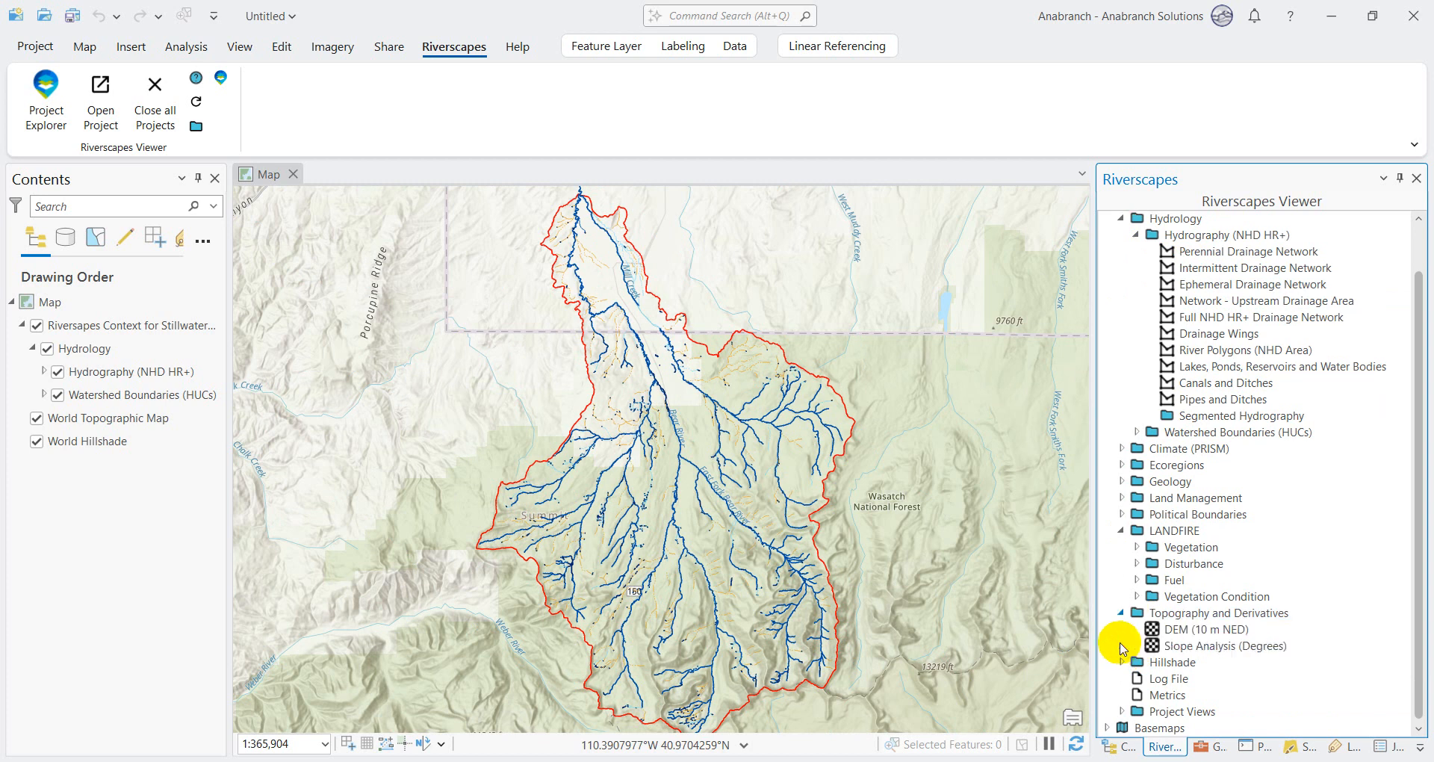
{"action": "right_click", "coordinate": [1172, 630]}
{"action": "left_click", "coordinate": [1203, 642]}
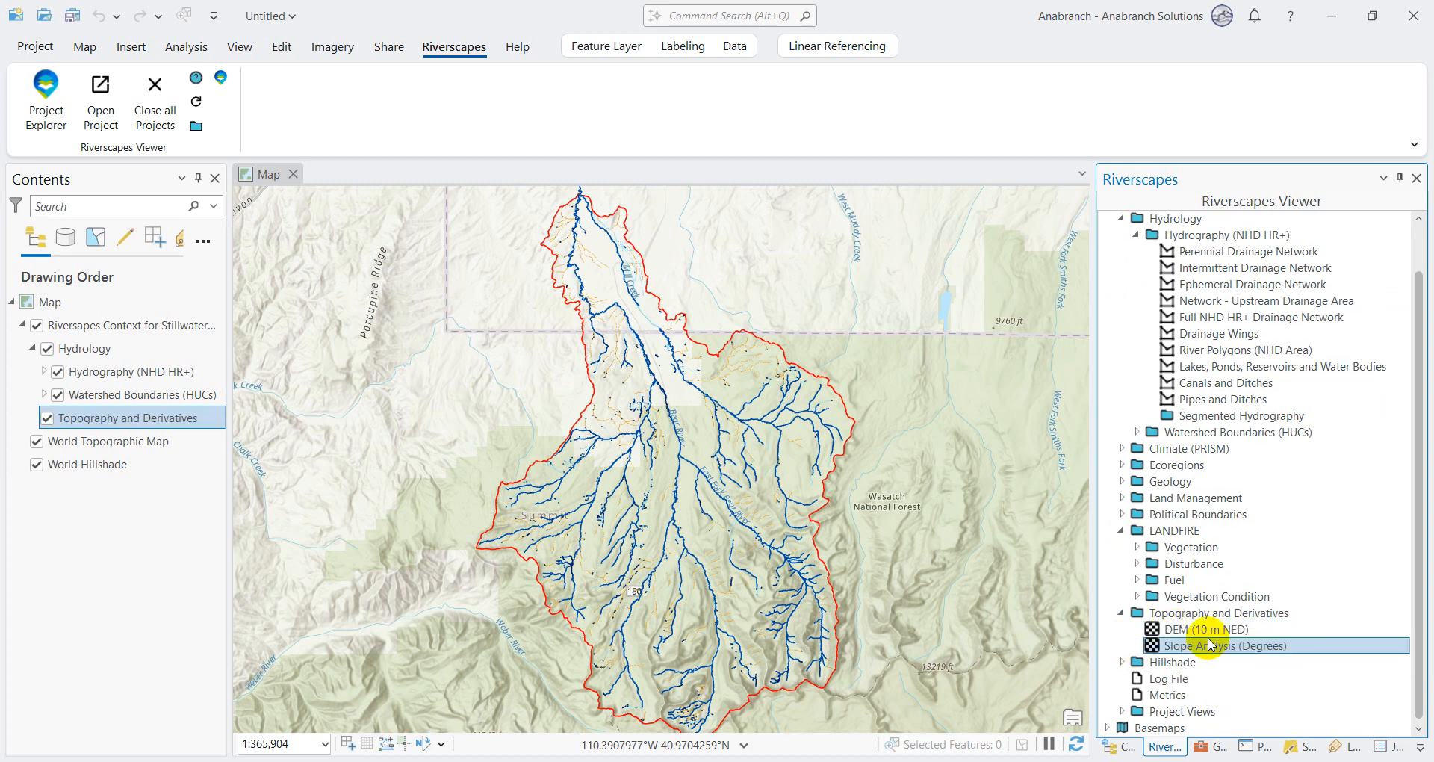
Step: Add the DEM Hillshade layer from the project's Hillshade group to the map
{"action": "left_click", "coordinate": [1121, 662]}
{"action": "left_click", "coordinate": [1168, 668]}
{"action": "right_click", "coordinate": [1169, 669]}
{"action": "left_click", "coordinate": [1199, 678]}
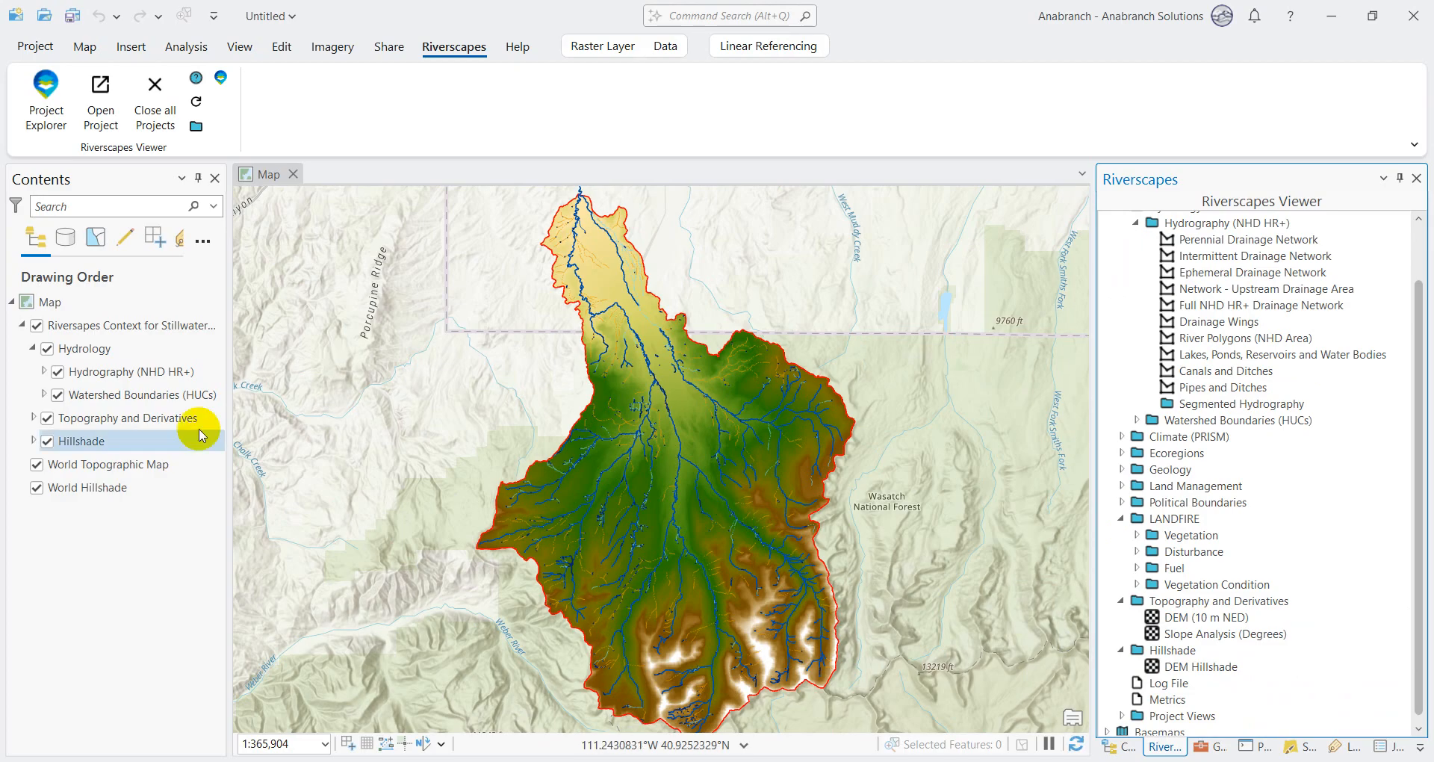
{"action": "left_click", "coordinate": [83, 419]}
{"action": "left_click", "coordinate": [732, 16]}
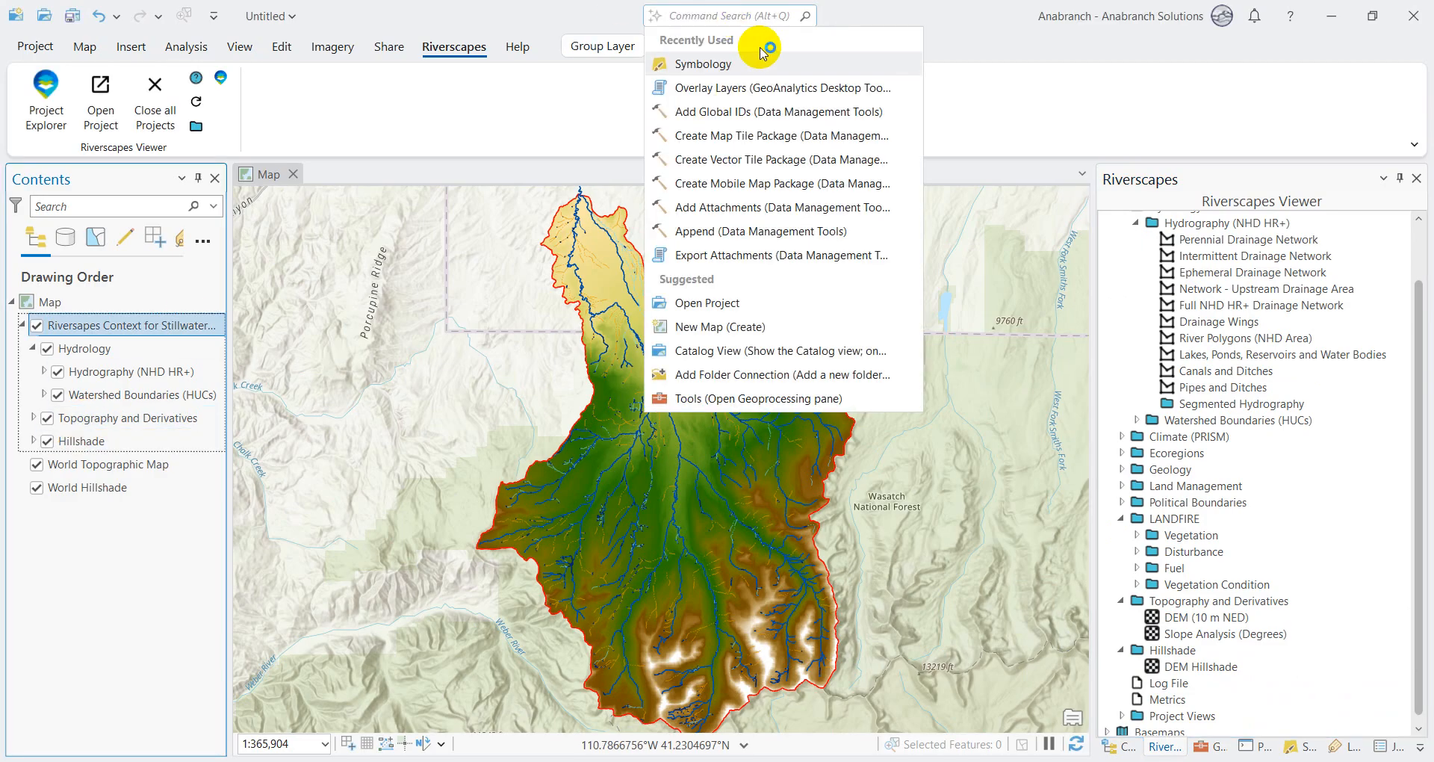
{"action": "left_click", "coordinate": [705, 15]}
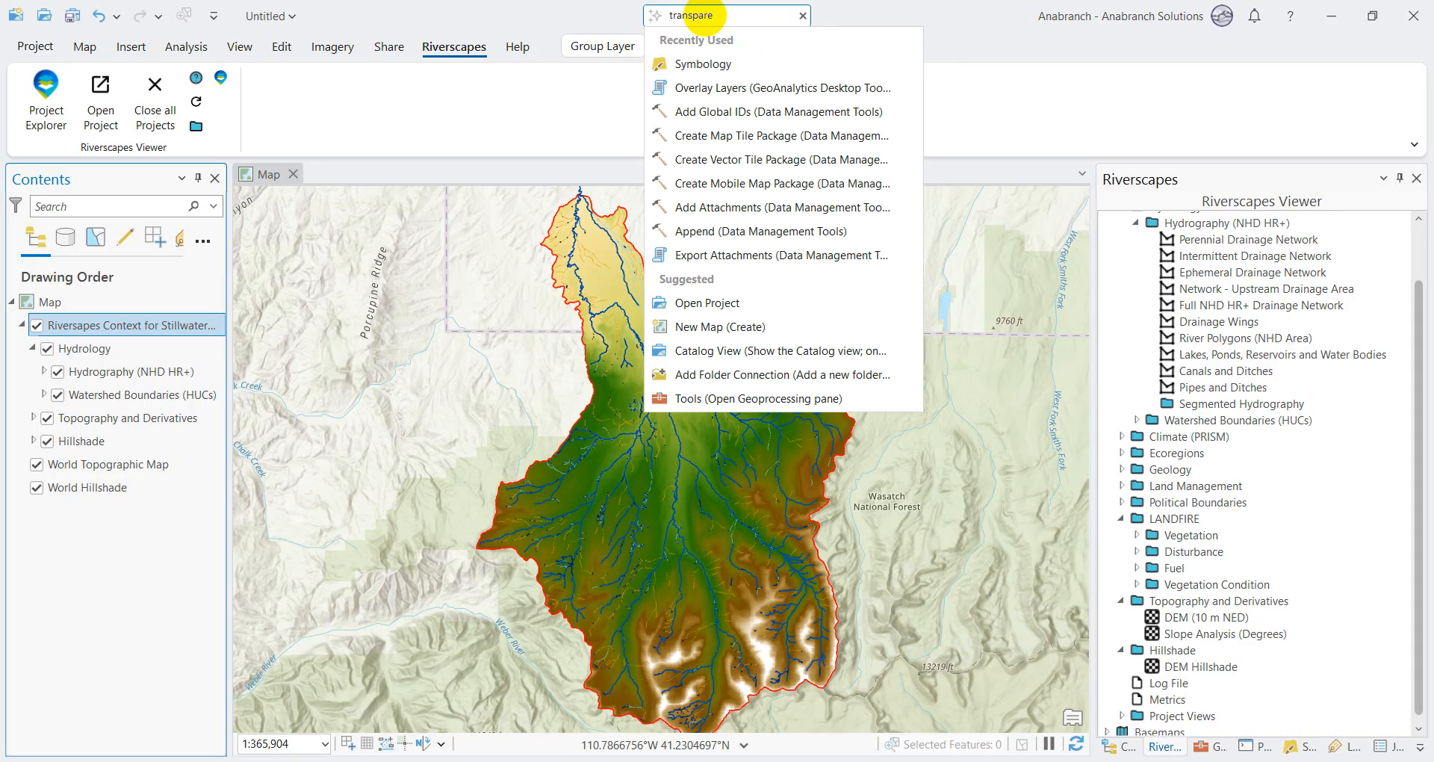
{"action": "mouse_move", "coordinate": [777, 63]}
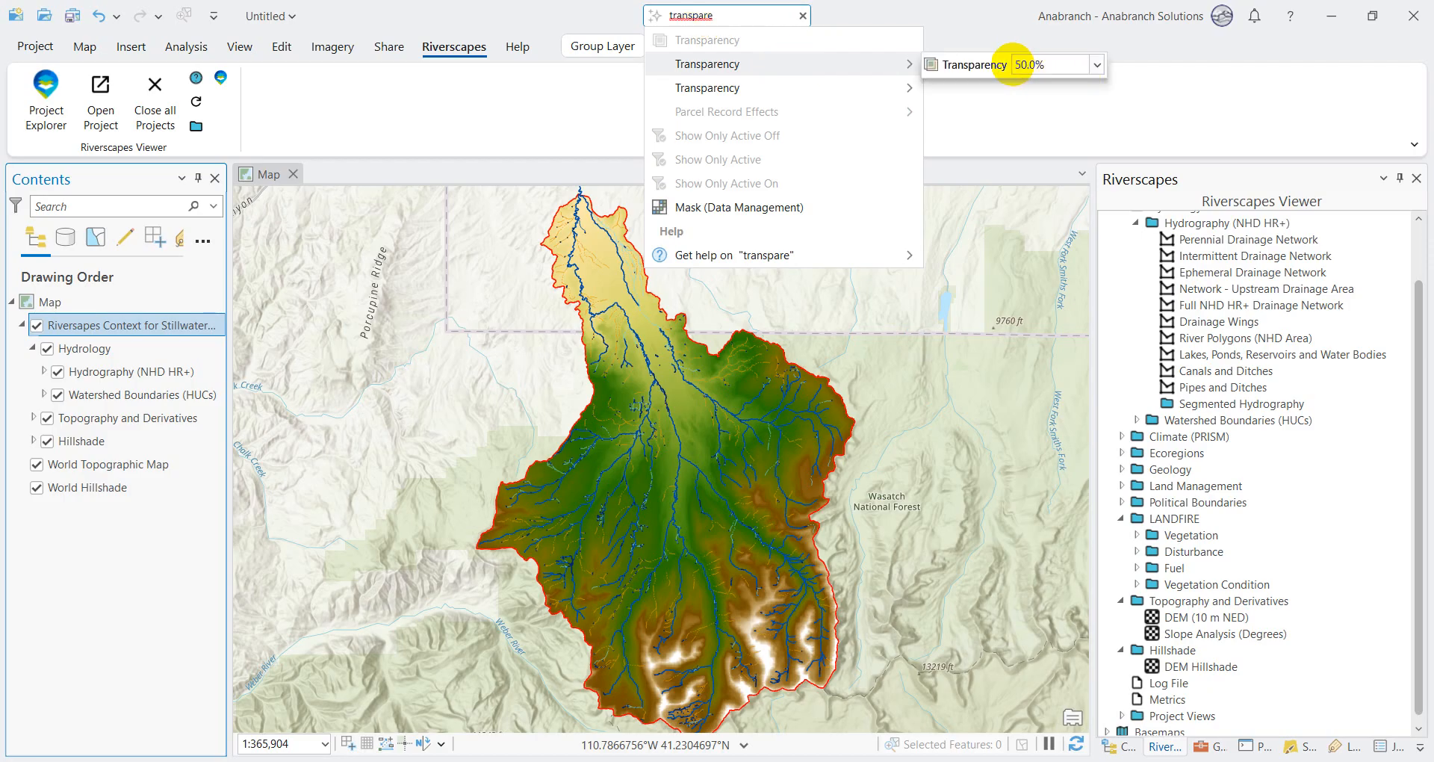
{"action": "left_click", "coordinate": [34, 418]}
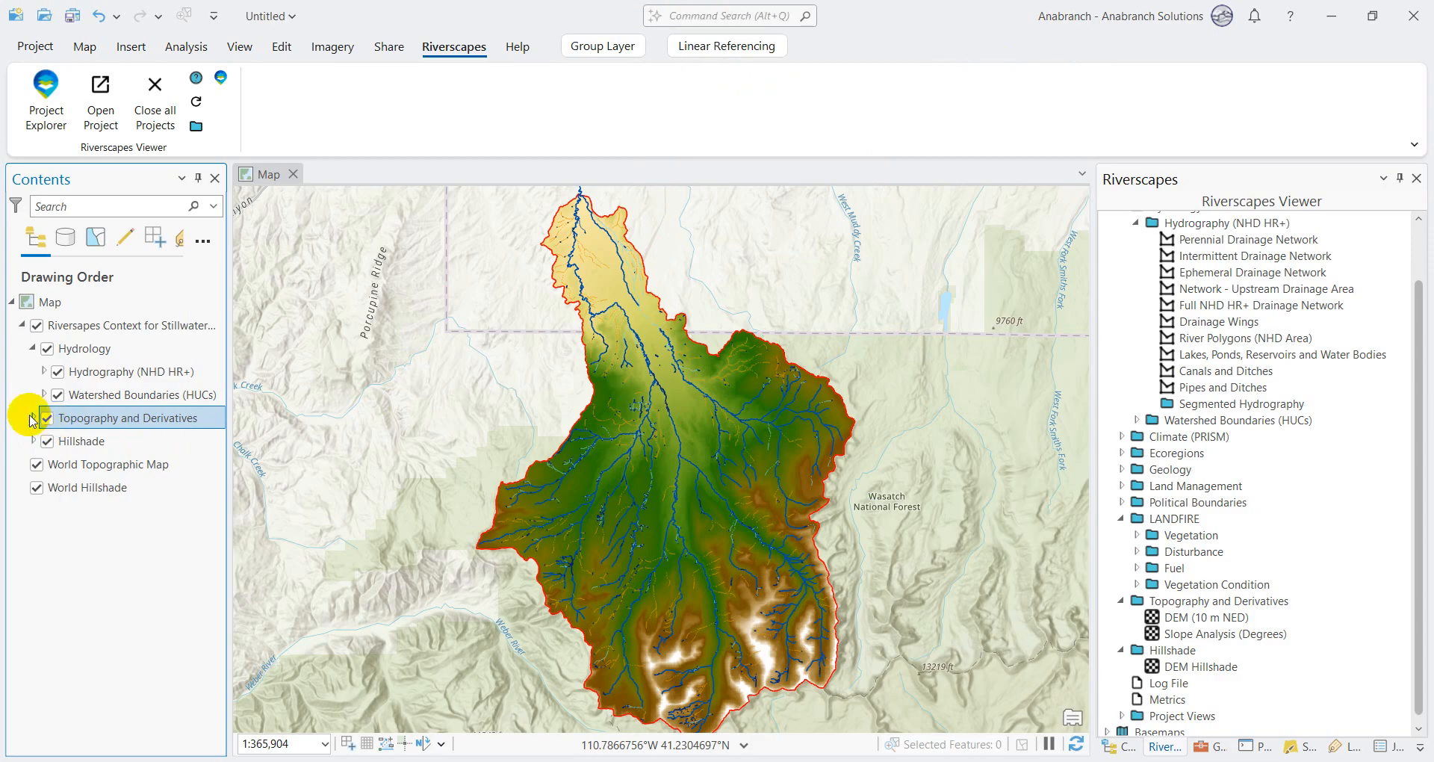
Step: Find the Transparency setting through a command search and set the DEM (10 m NED) layer's transparency to 50%
{"action": "left_click", "coordinate": [35, 418]}
{"action": "left_click", "coordinate": [104, 446]}
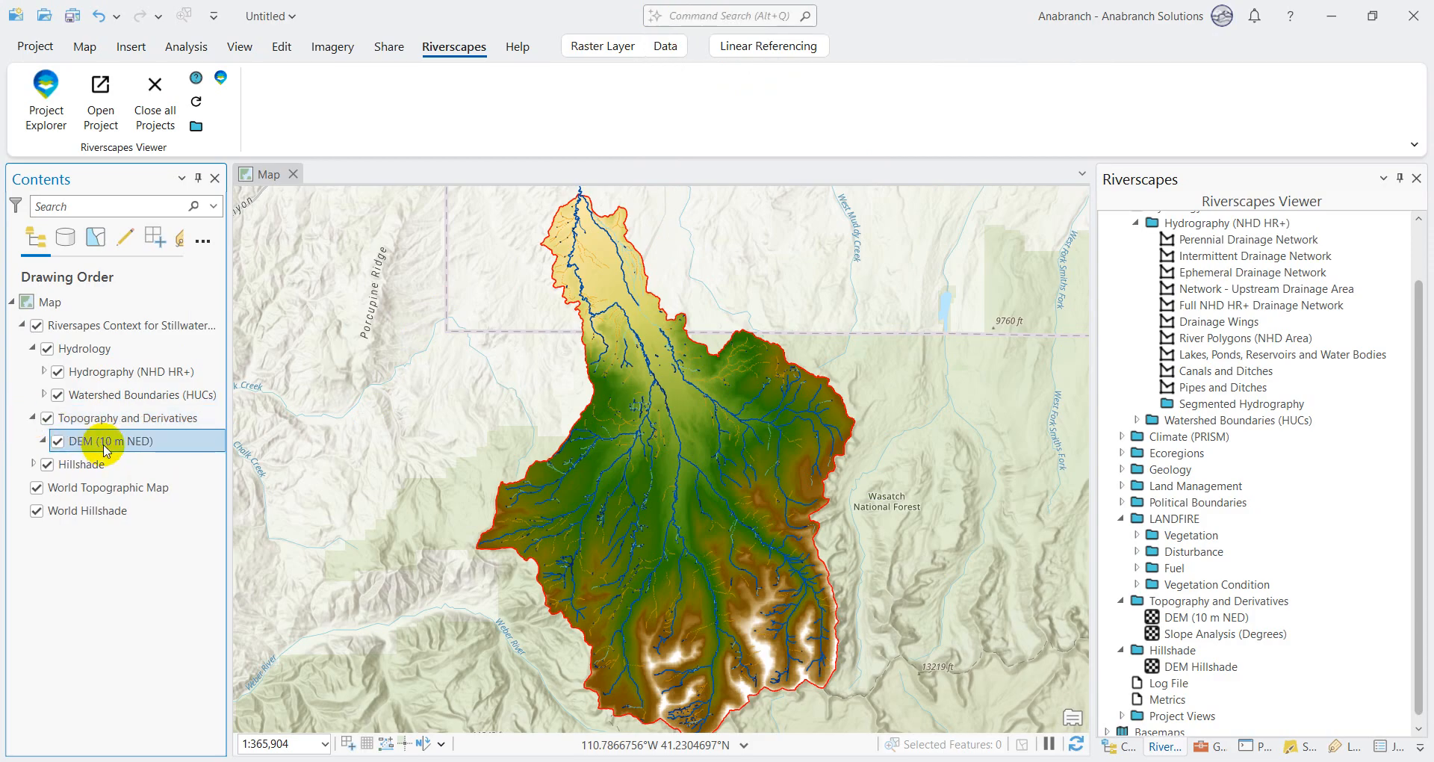
{"action": "left_click", "coordinate": [45, 441]}
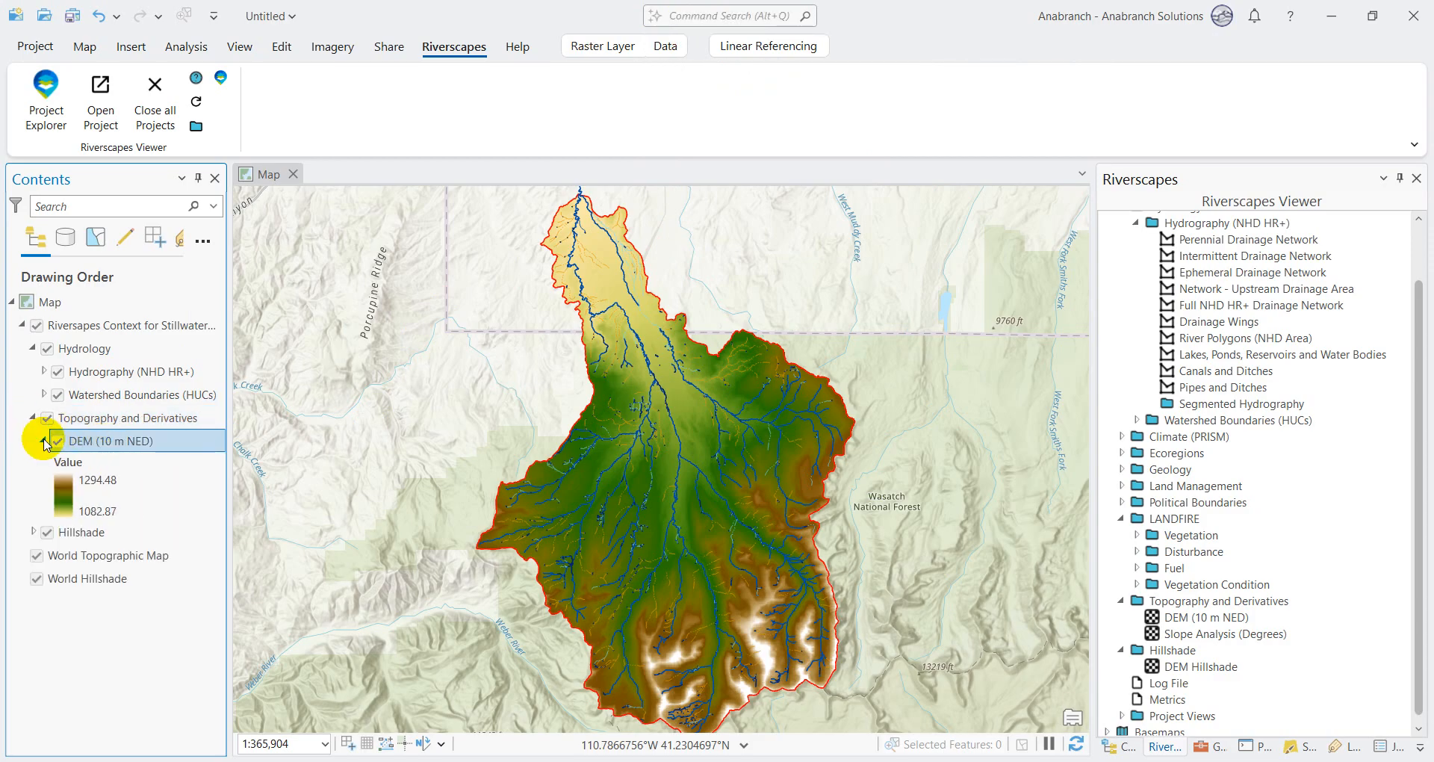
{"action": "left_click", "coordinate": [731, 15]}
{"action": "type", "text": "trans"}
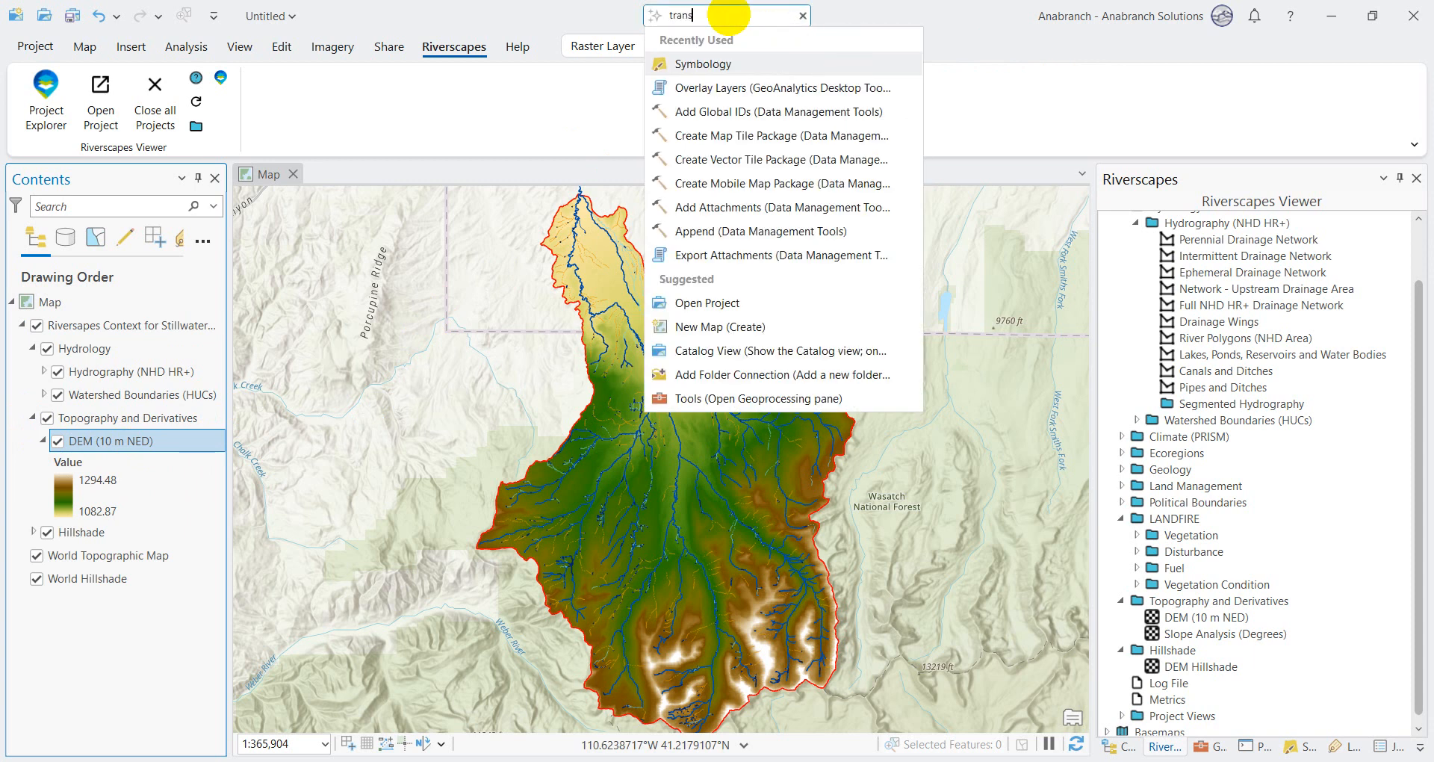
{"action": "type", "text": "par"}
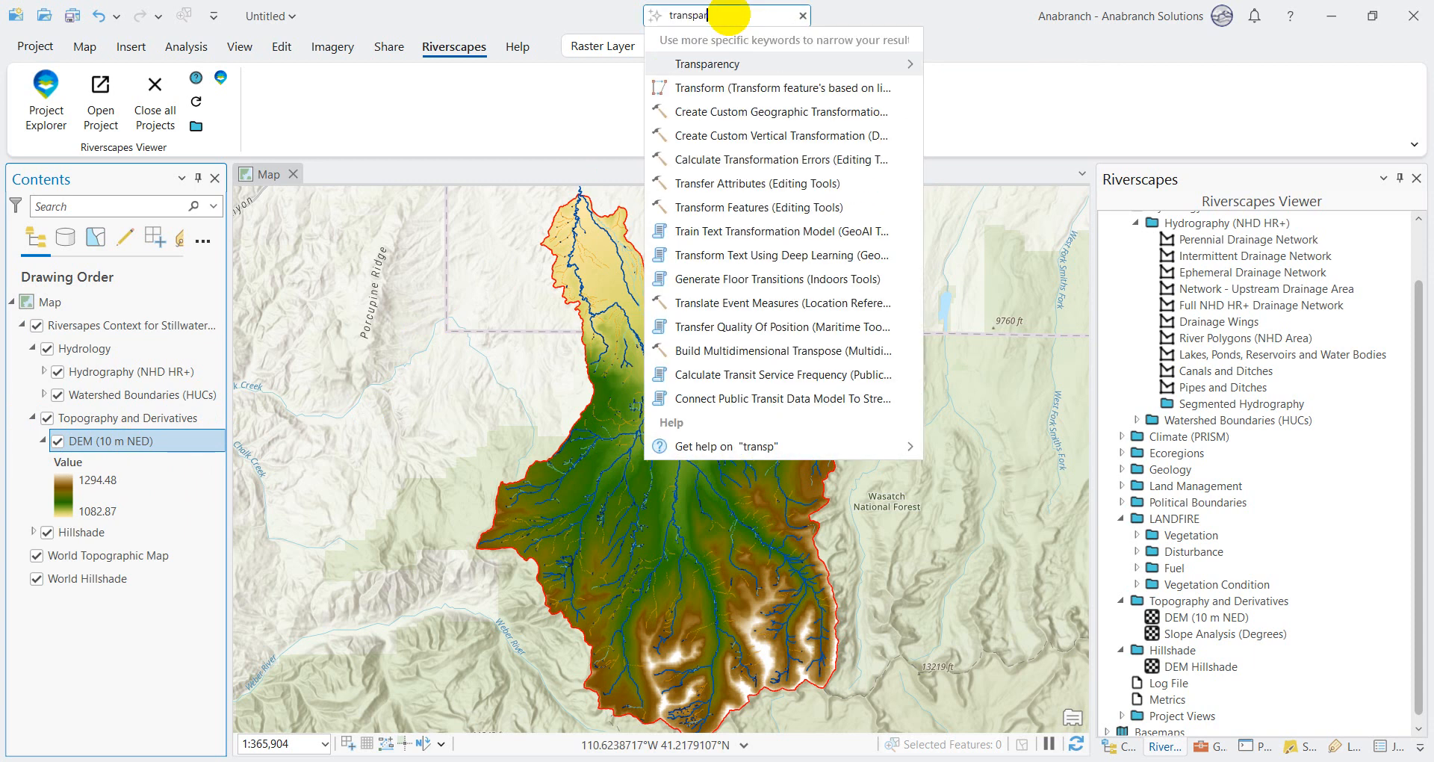
{"action": "type", "text": "ency"}
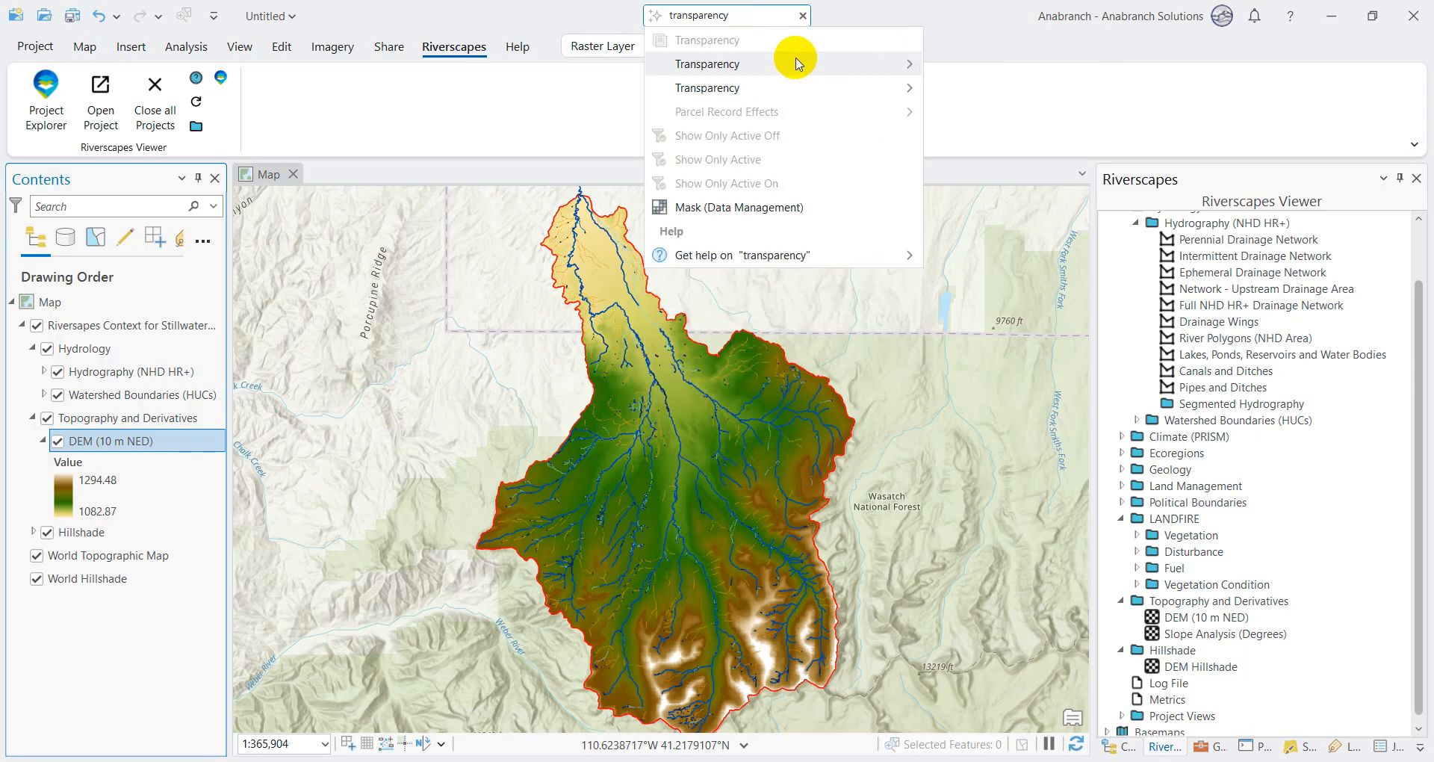
{"action": "mouse_move", "coordinate": [794, 63]}
{"action": "left_click", "coordinate": [1017, 64]}
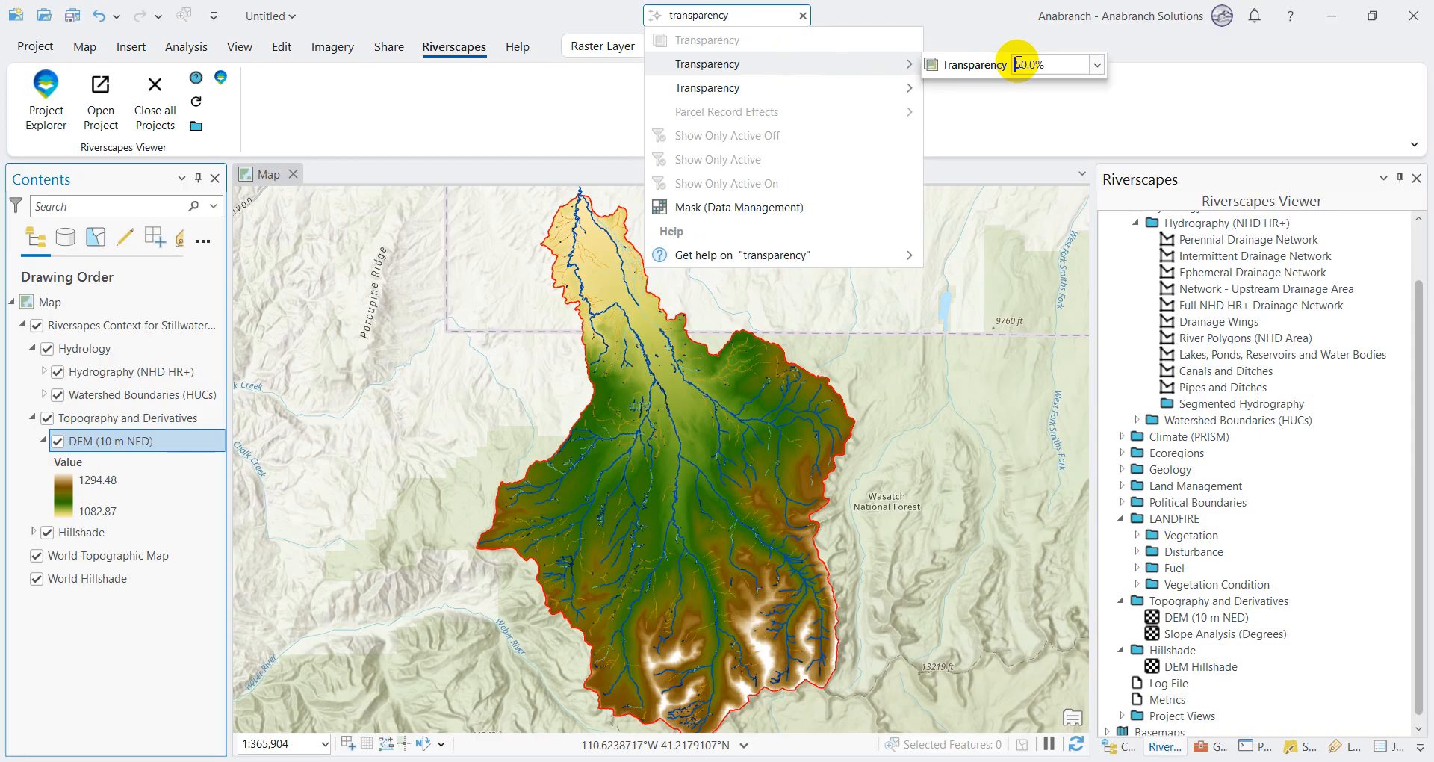
{"action": "mouse_move", "coordinate": [859, 86]}
{"action": "left_click", "coordinate": [1016, 90]}
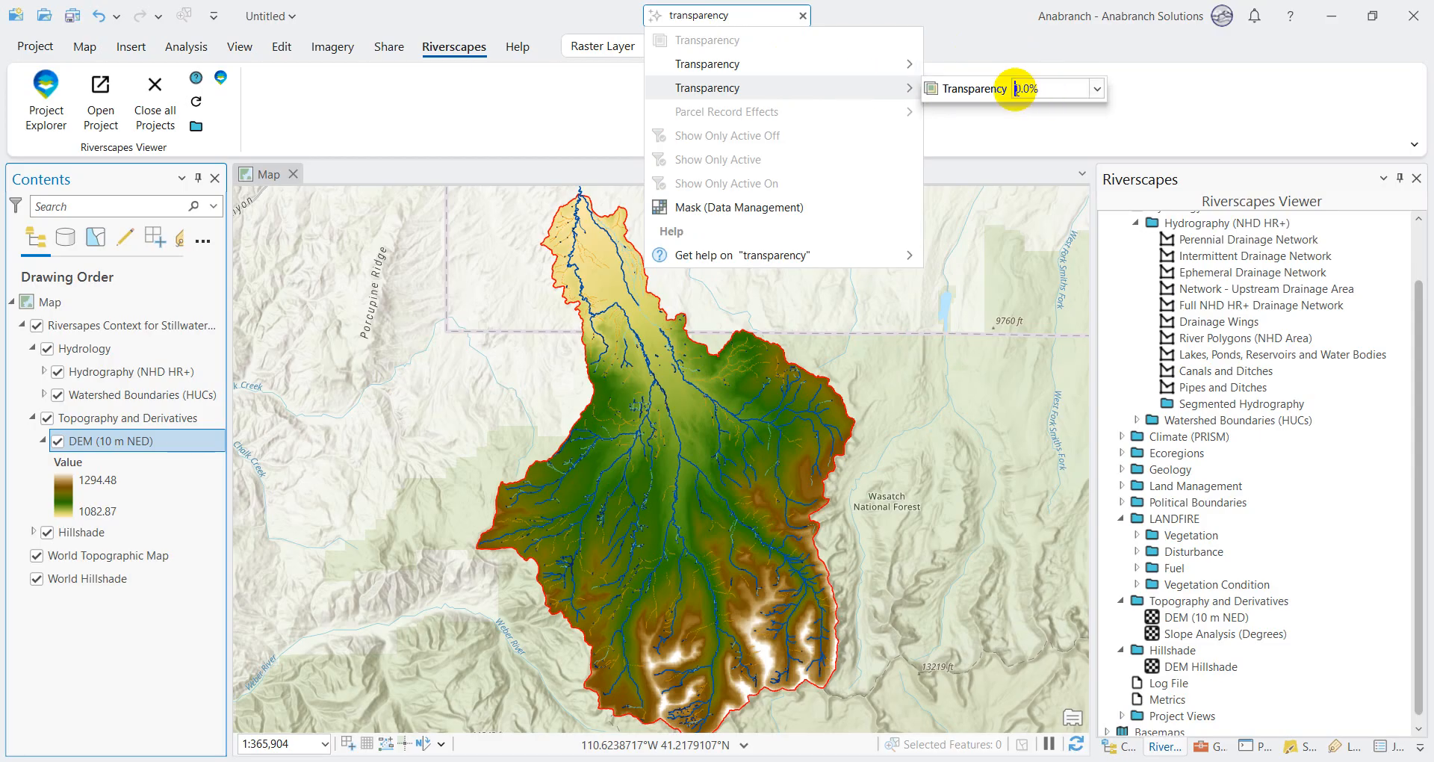
{"action": "type", "text": "5"}
{"action": "key", "text": "Return"}
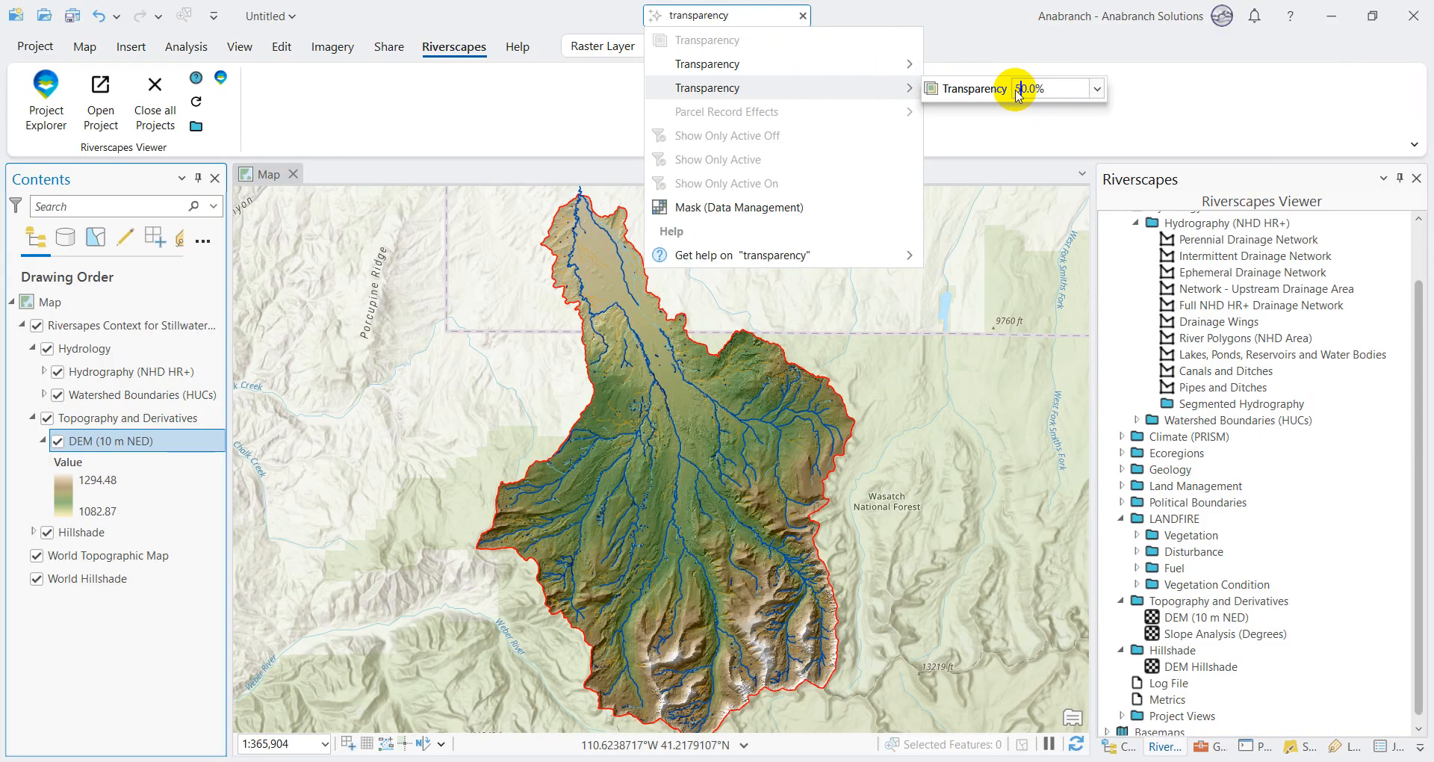
{"action": "left_click", "coordinate": [803, 15]}
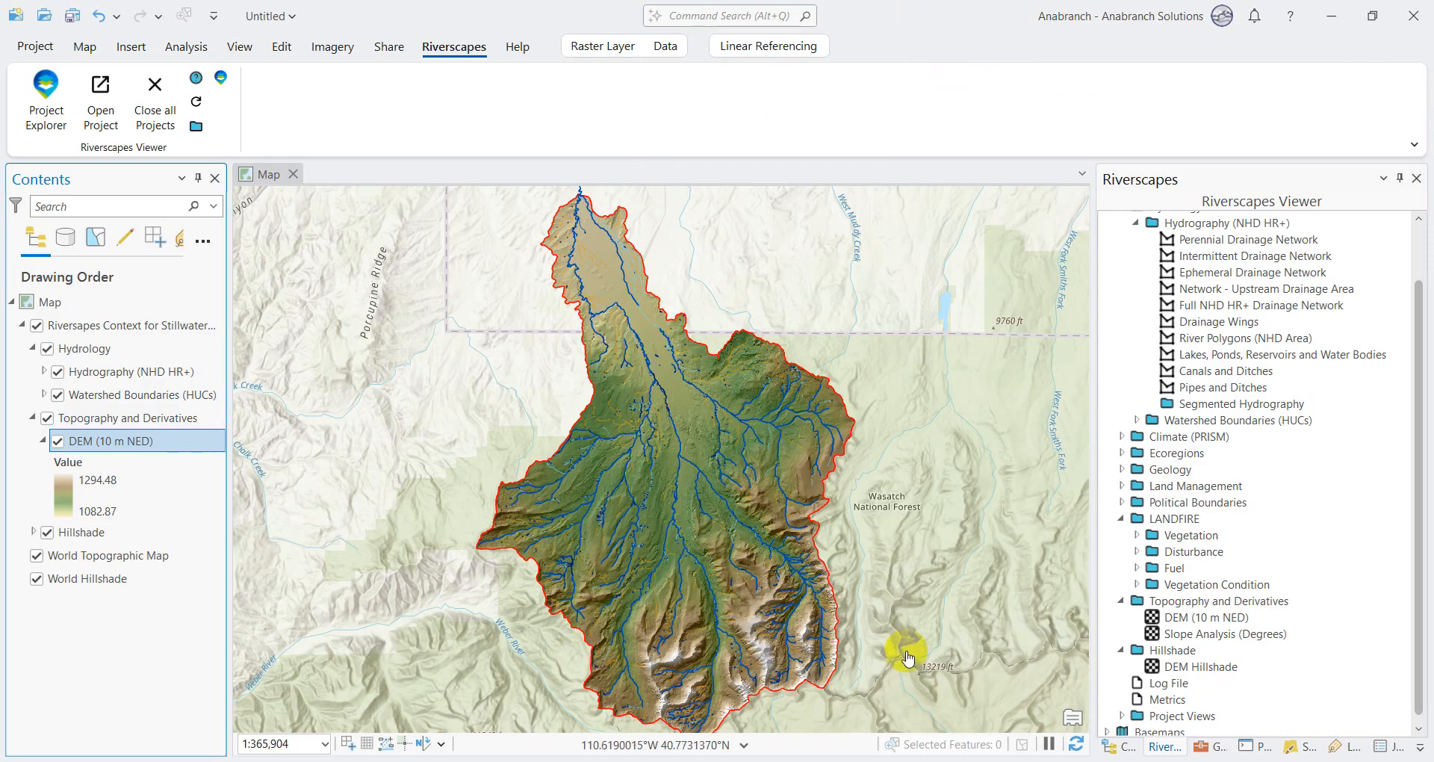
Step: Set the line width of the 46007 - Ephemeral symbol in the Ephemeral Drainage Network layer to 1 pt
{"action": "left_click", "coordinate": [43, 372]}
{"action": "left_click", "coordinate": [149, 436]}
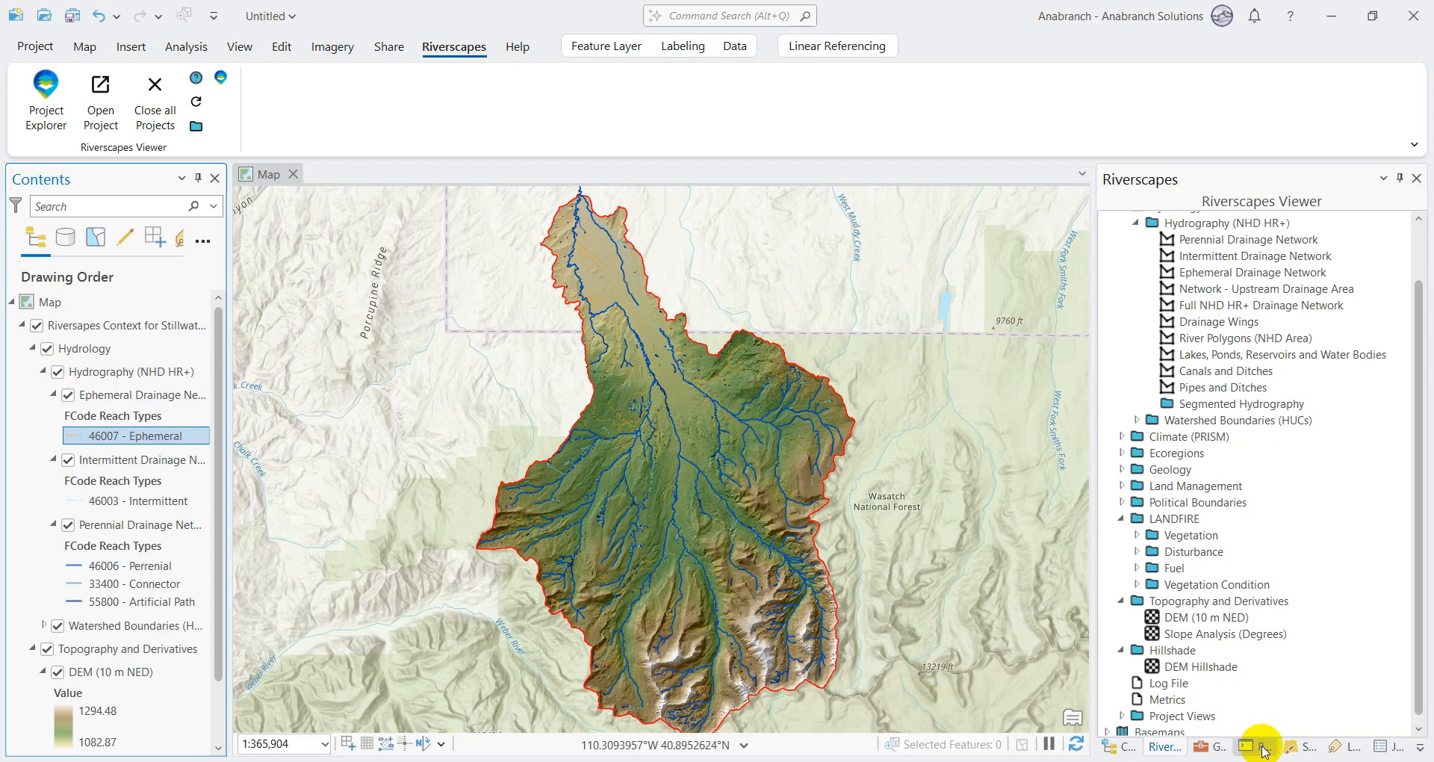
{"action": "left_click", "coordinate": [1307, 747]}
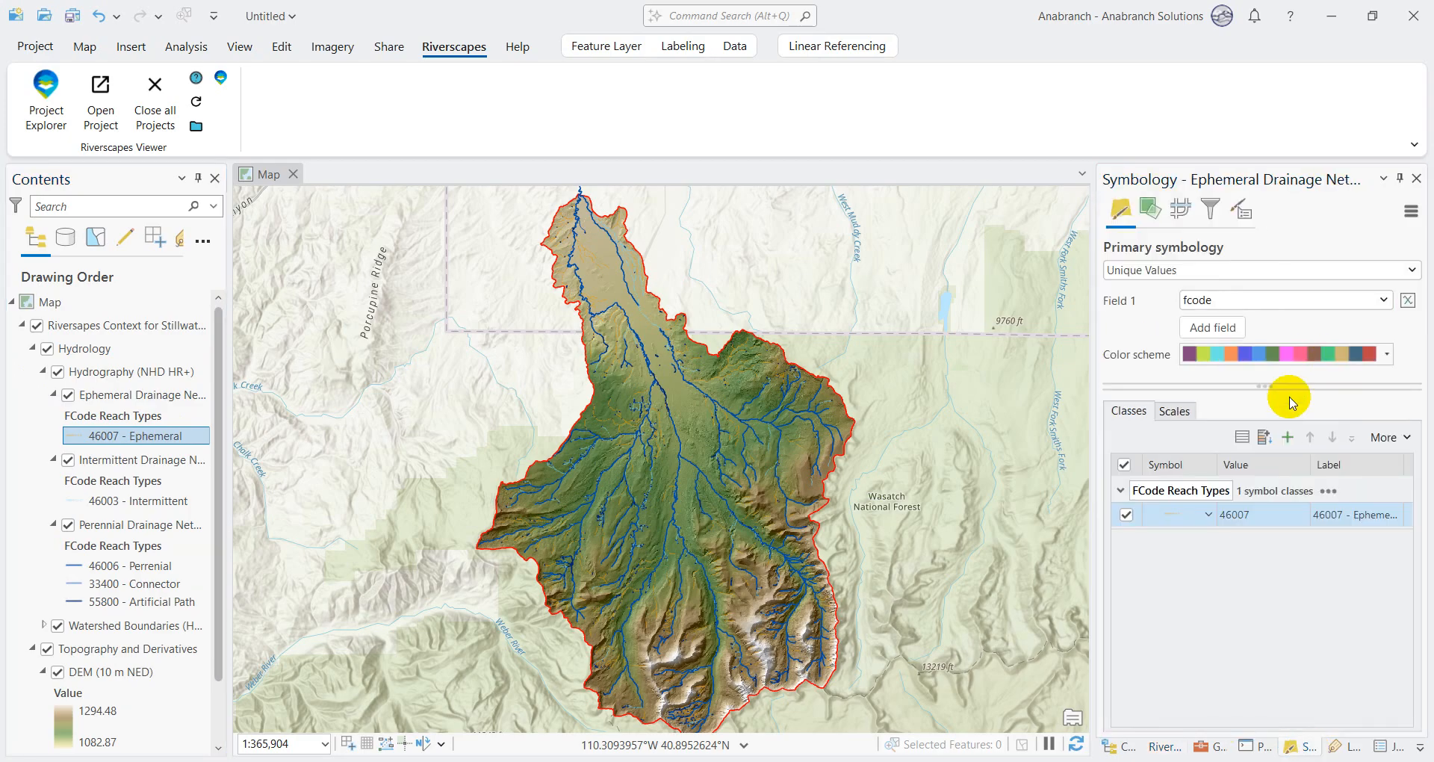
{"action": "left_click", "coordinate": [1188, 517]}
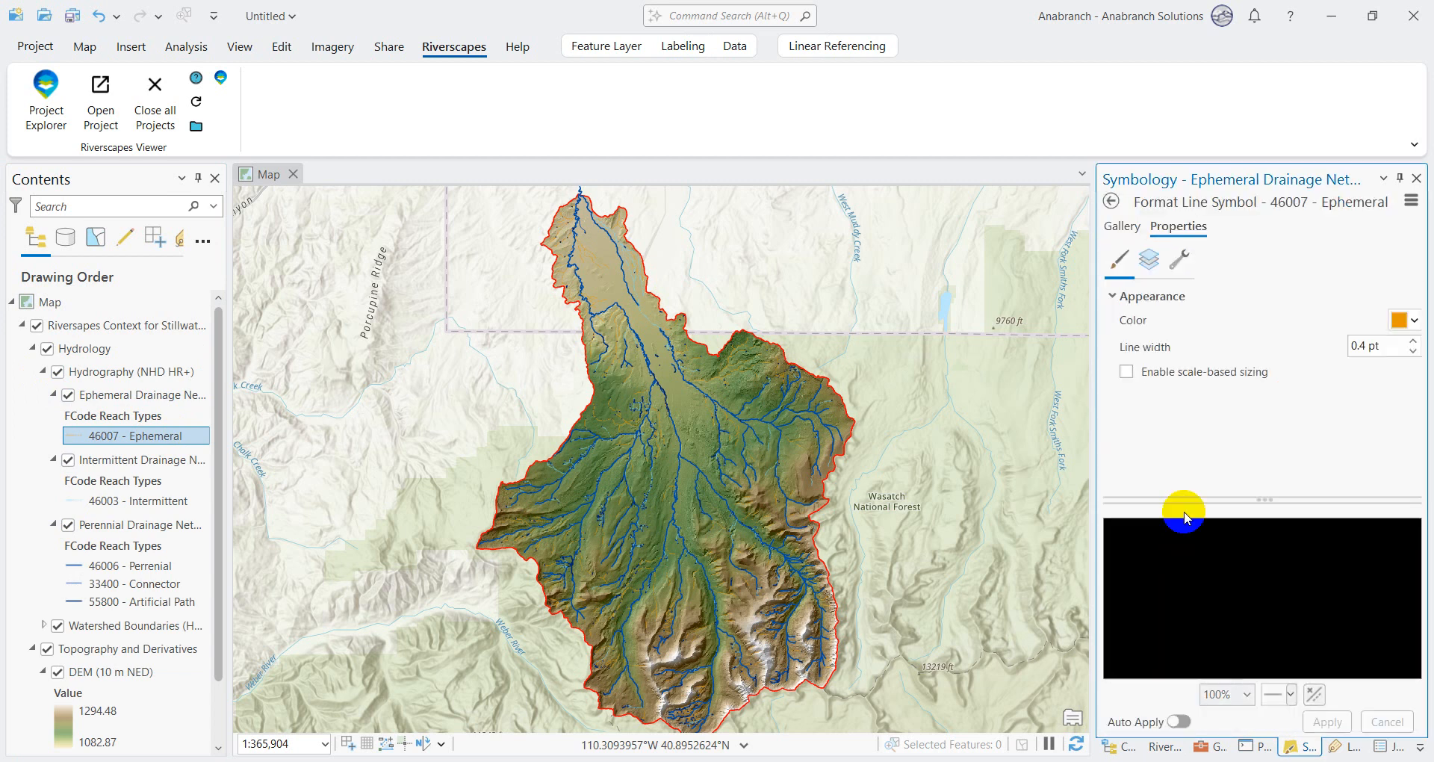
{"action": "left_click", "coordinate": [1409, 341]}
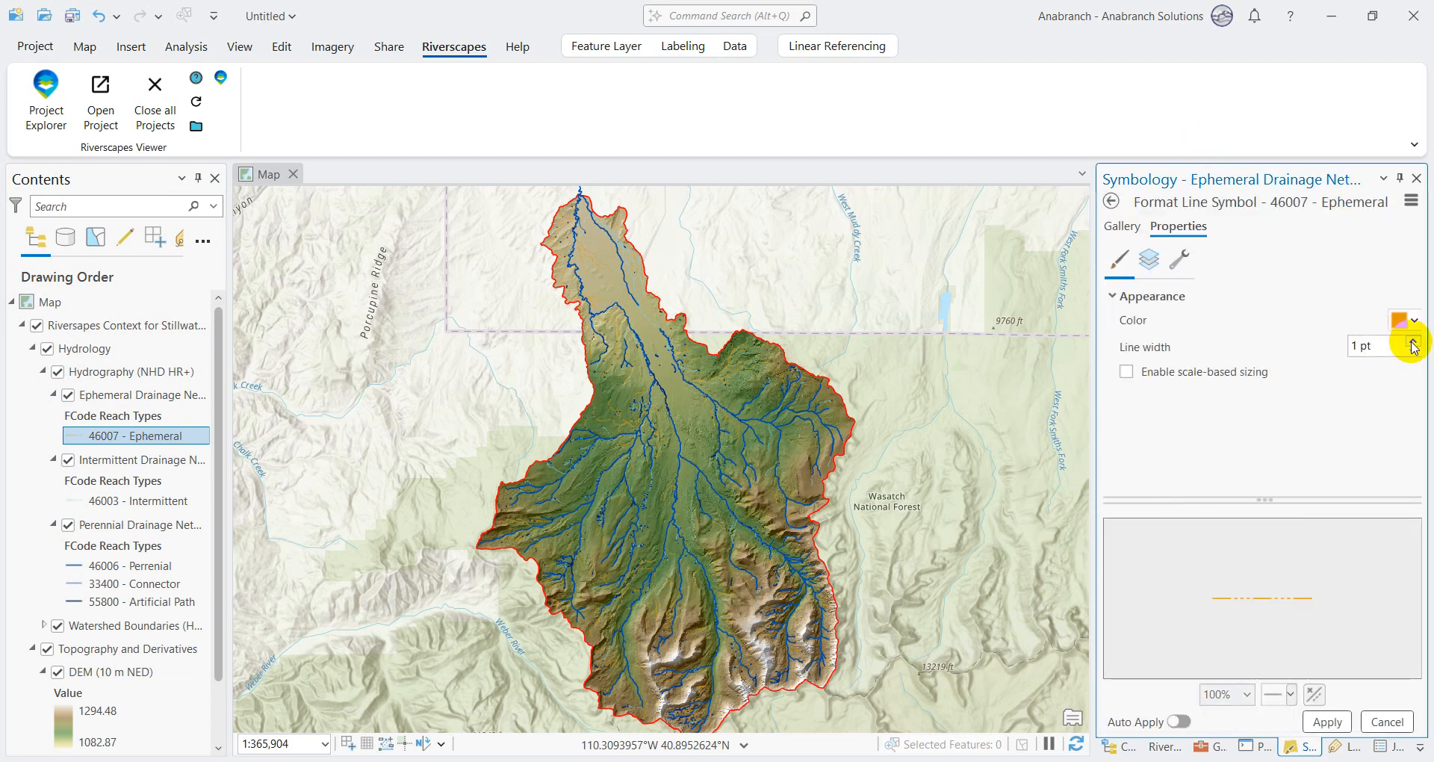
{"action": "left_click", "coordinate": [1327, 722]}
{"action": "left_click", "coordinate": [1112, 200]}
Step: Set the line width of the 46003 - Intermittent symbol in the Intermittent Drainage Network layer to 1 pt
{"action": "left_click", "coordinate": [137, 499]}
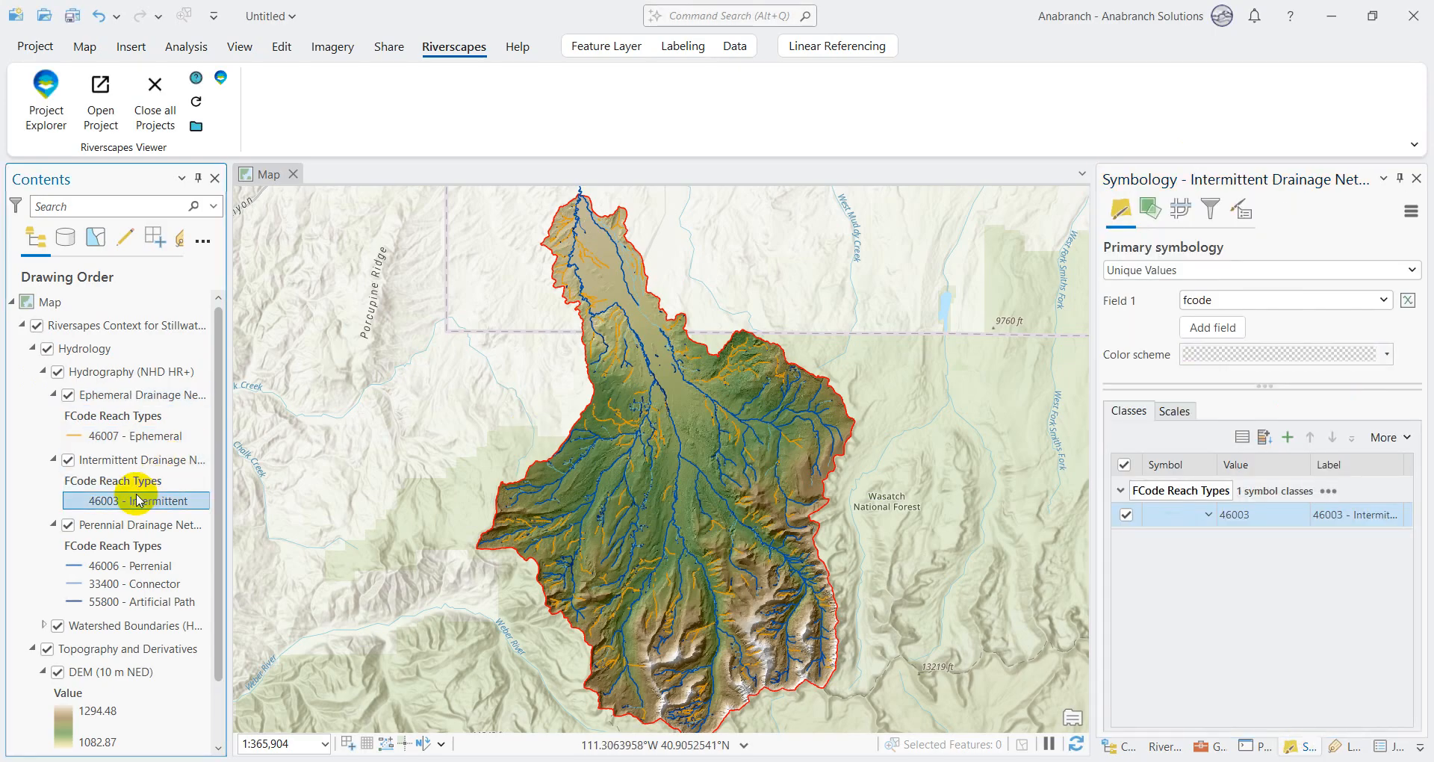
{"action": "left_click", "coordinate": [1175, 413]}
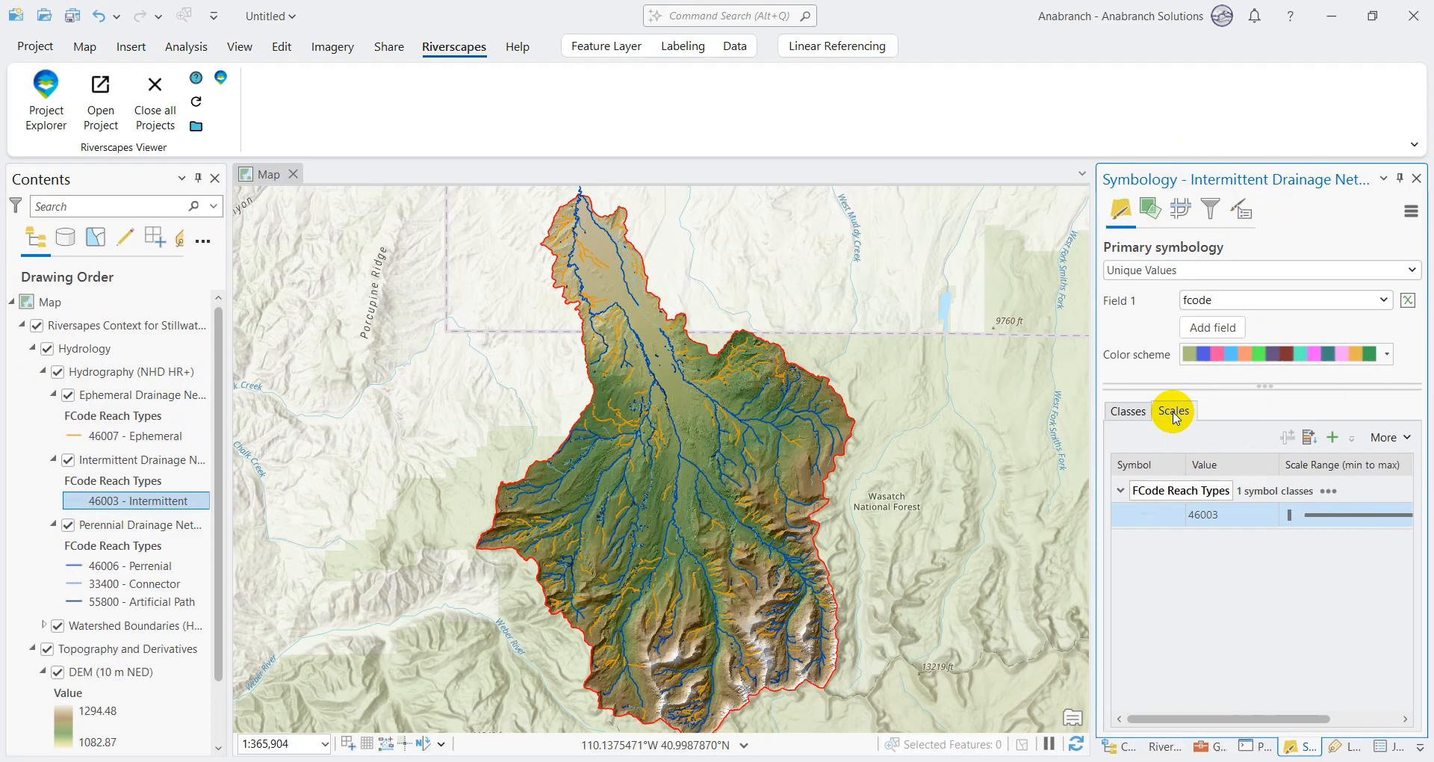
{"action": "left_click", "coordinate": [1172, 514]}
{"action": "left_click", "coordinate": [1411, 341]}
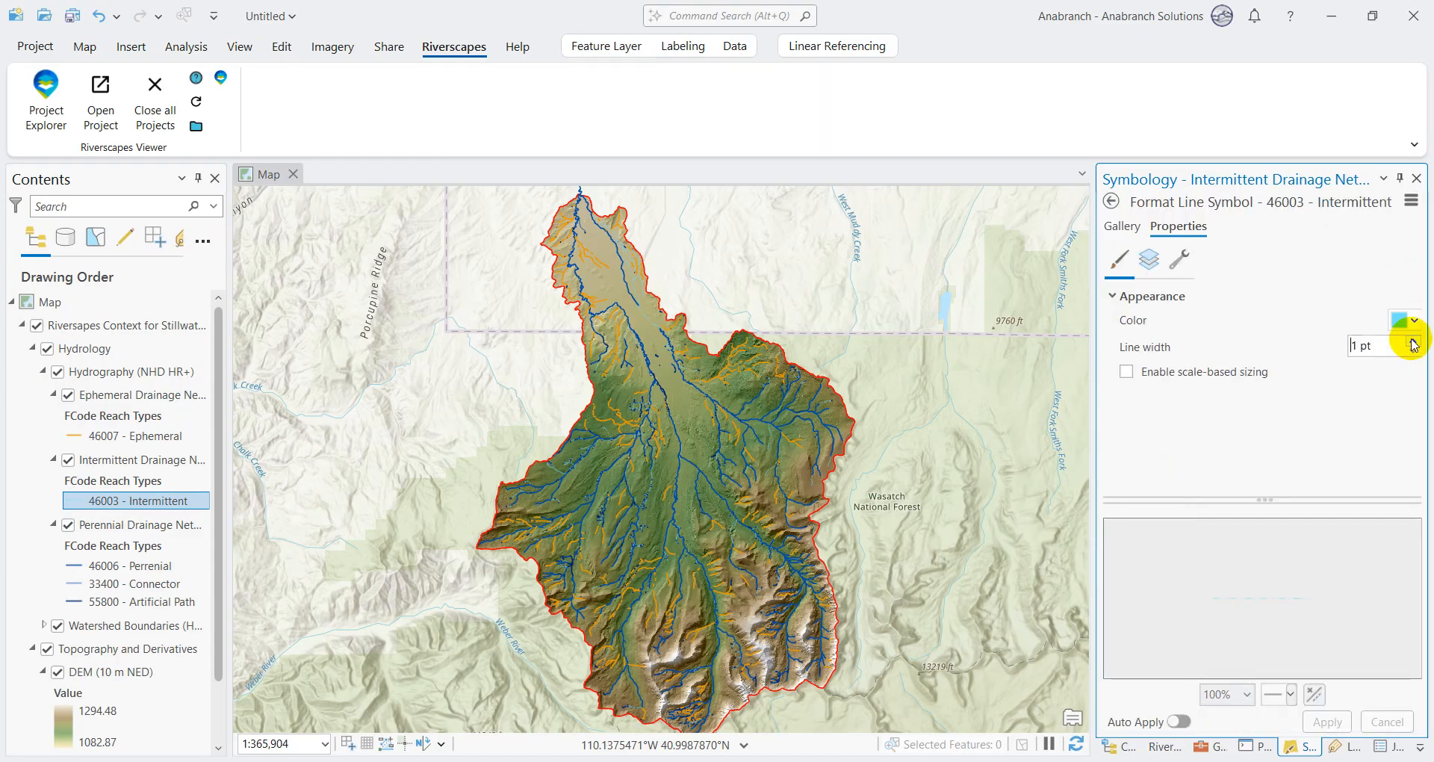
{"action": "left_click", "coordinate": [1324, 721]}
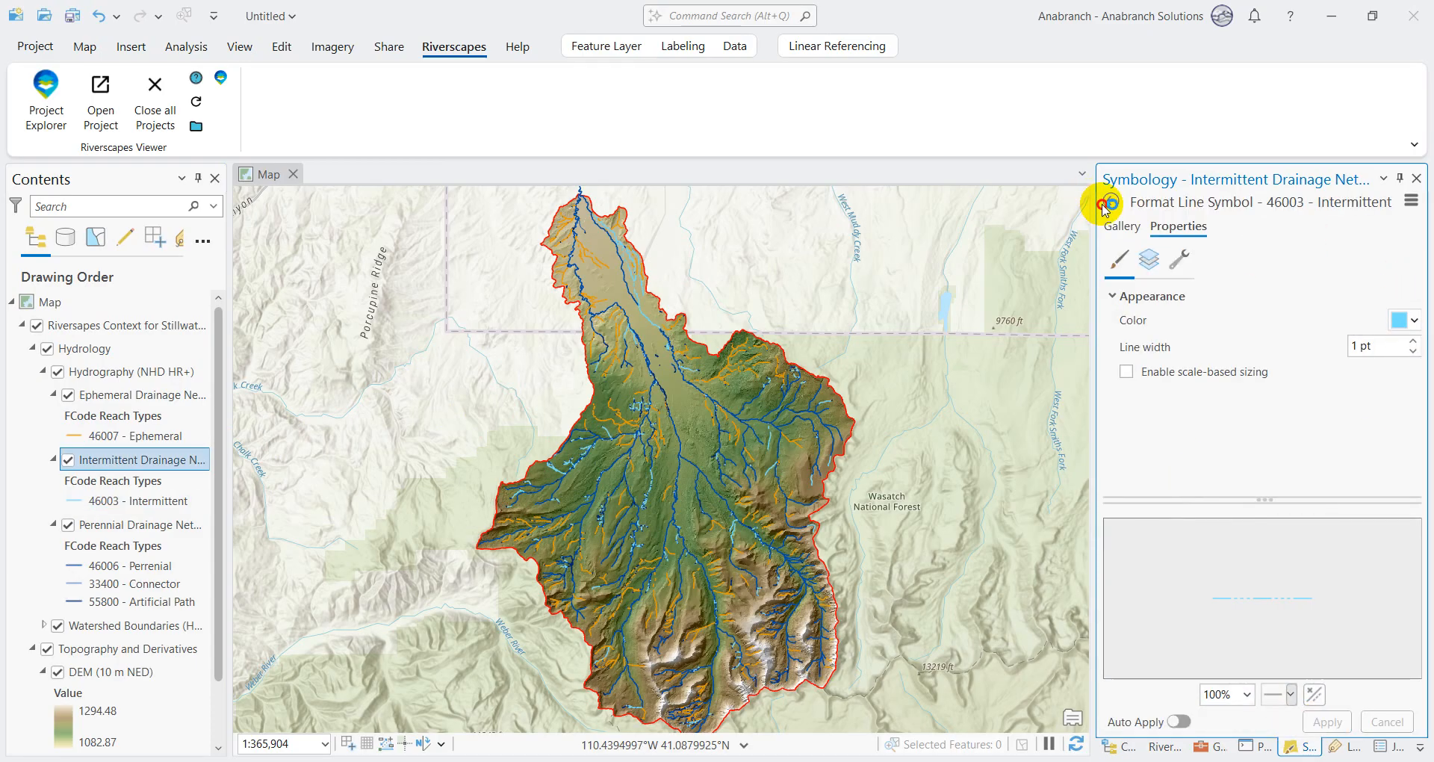
{"action": "left_click", "coordinate": [1111, 201]}
Step: Set the line width of the 46006 - Perennial symbol in the Perennial Drainage Network layer to 1.5 pt
{"action": "left_click", "coordinate": [118, 545]}
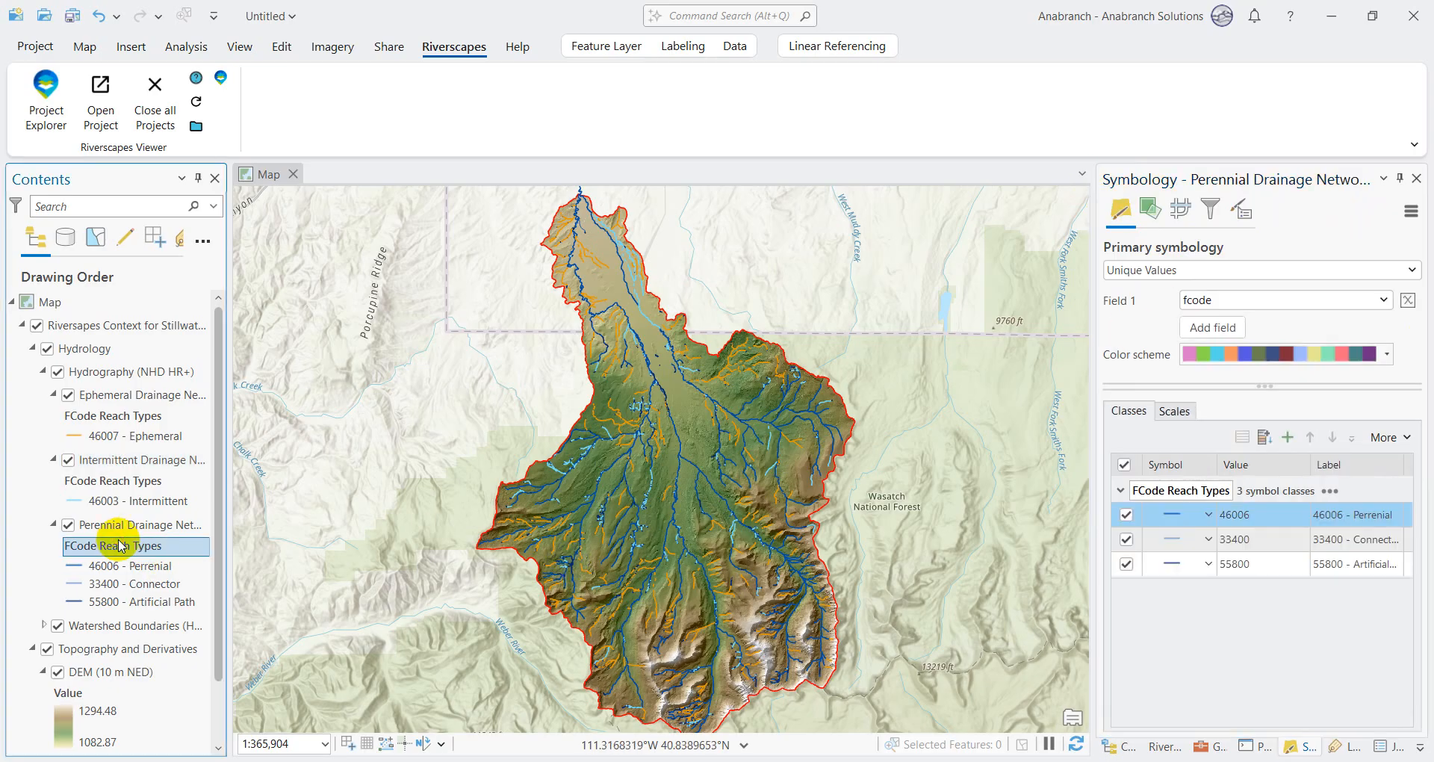
{"action": "left_click", "coordinate": [1172, 515]}
{"action": "left_click", "coordinate": [1359, 345]}
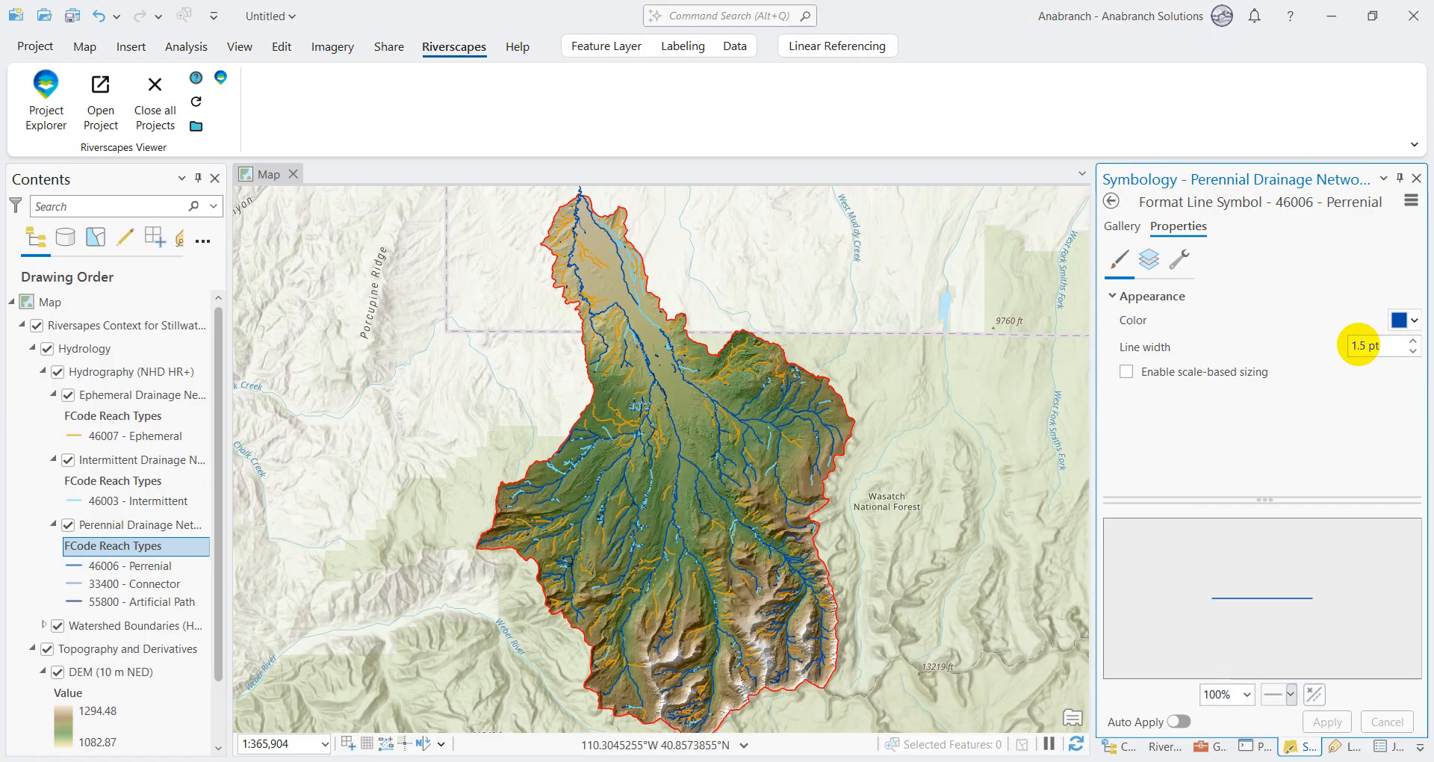
{"action": "left_click", "coordinate": [1333, 720]}
{"action": "left_click", "coordinate": [1111, 200]}
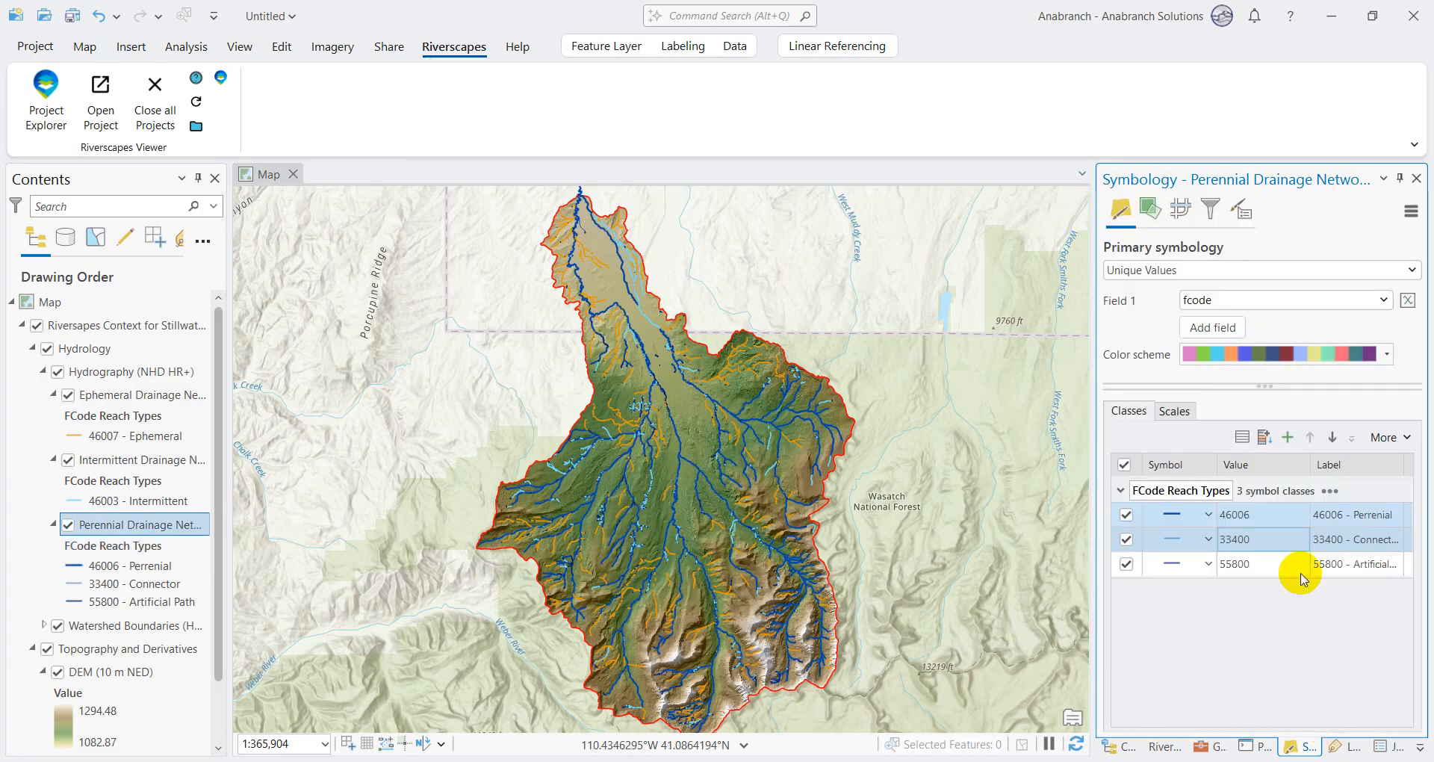
Step: Set the line width of the 33400 - Connector symbol in the Perennial Drainage Network layer to 1.5 pt
{"action": "left_click", "coordinate": [1178, 540]}
{"action": "left_click", "coordinate": [1413, 341]}
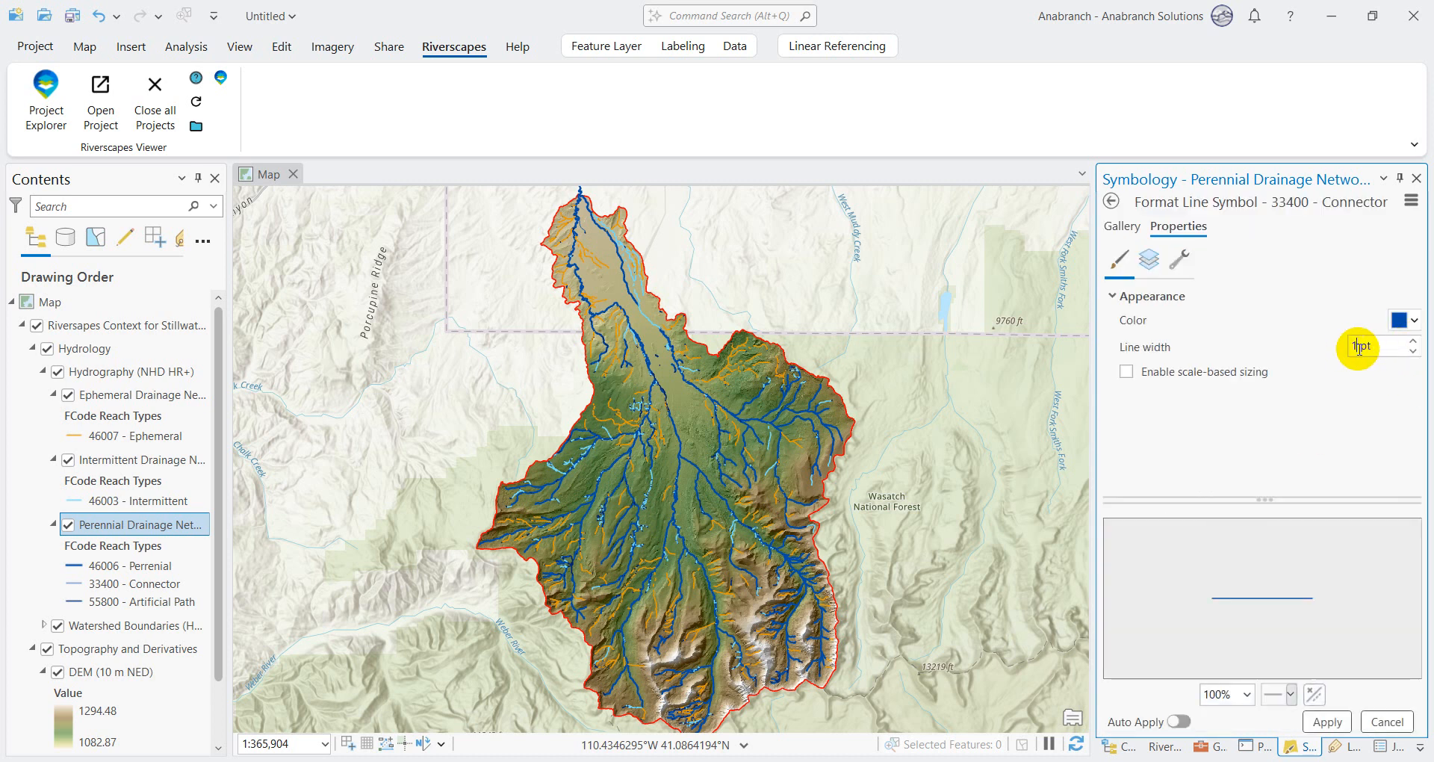
{"action": "left_click", "coordinate": [1328, 722]}
{"action": "left_click", "coordinate": [1112, 201]}
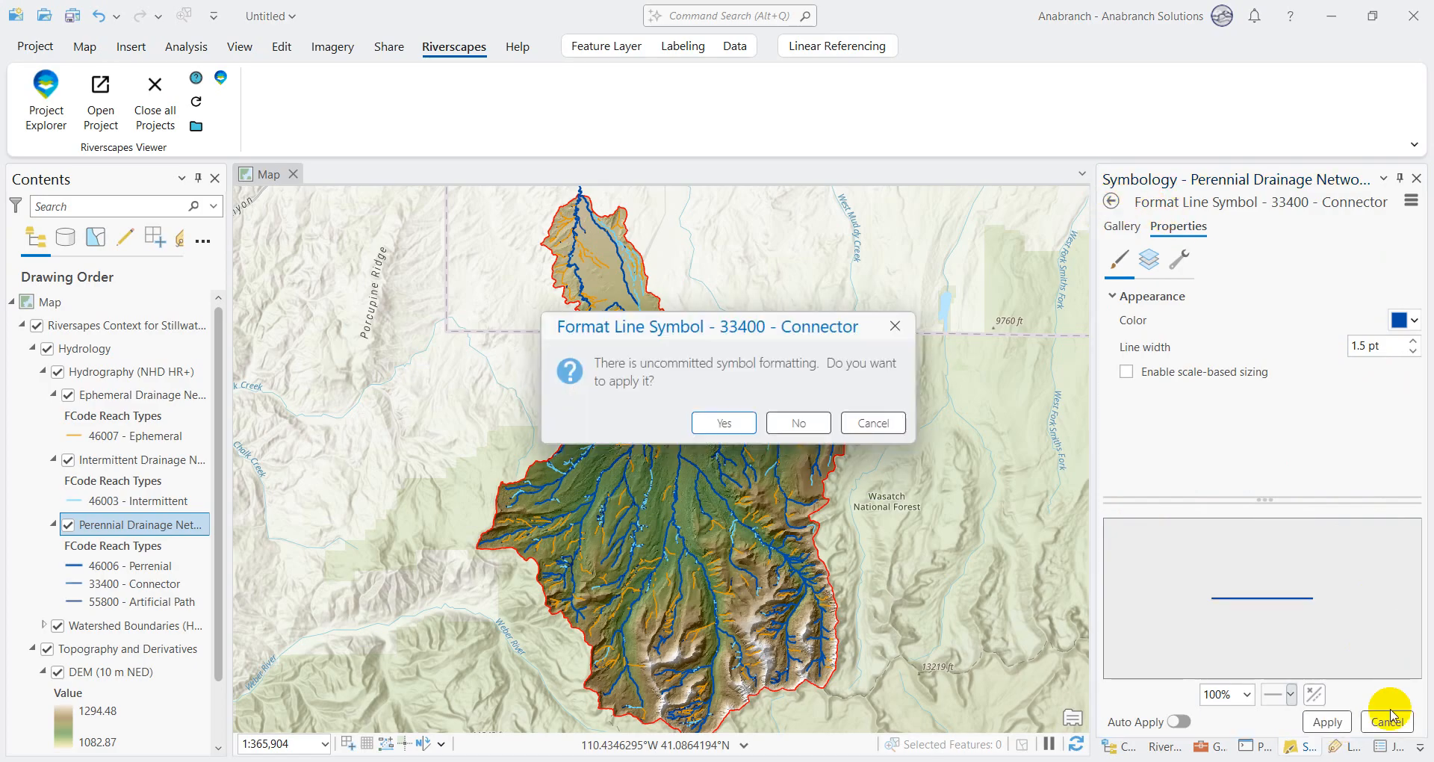
{"action": "left_click", "coordinate": [870, 419]}
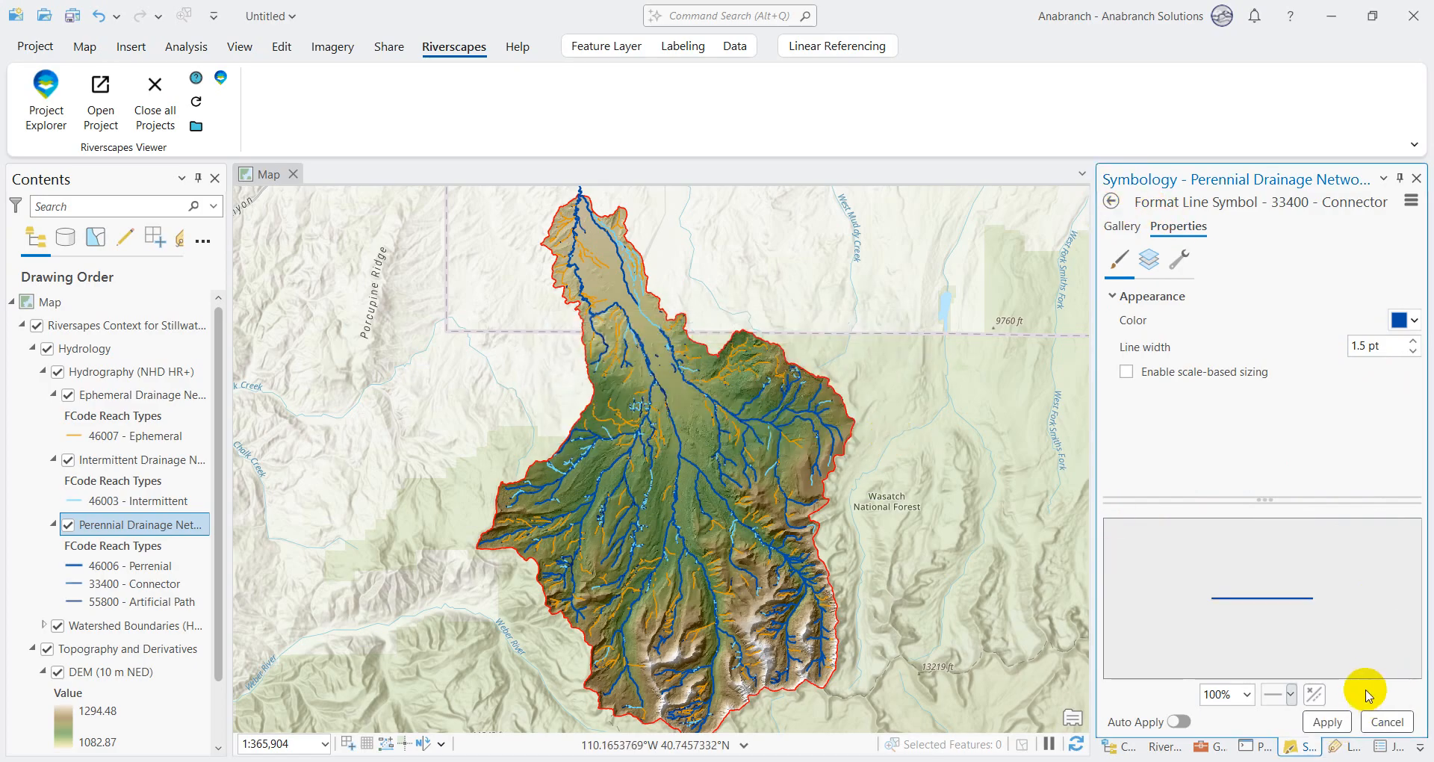
{"action": "left_click", "coordinate": [871, 423]}
{"action": "left_click", "coordinate": [1328, 723]}
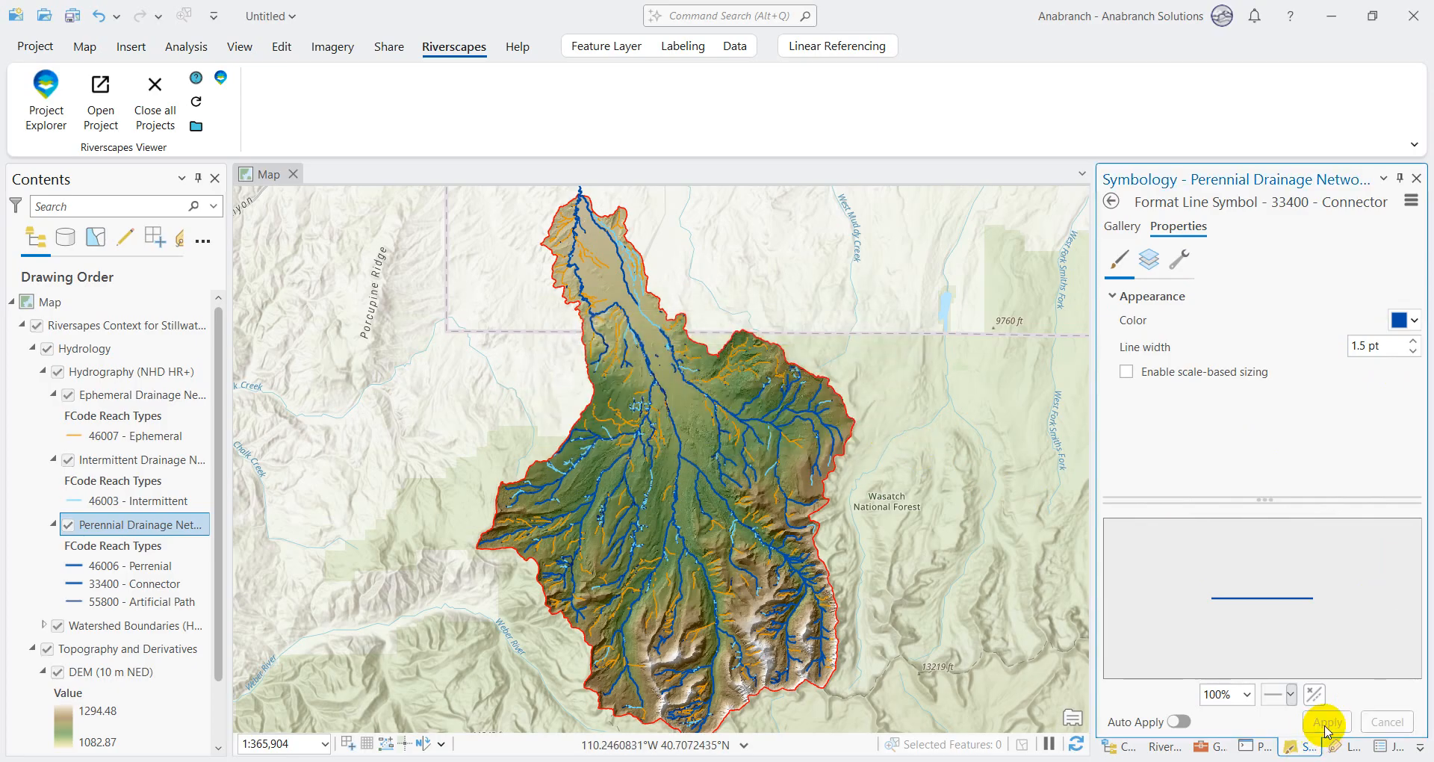
{"action": "left_click", "coordinate": [1111, 201]}
Step: Set the line width of the 55800 - Artificial Path symbol in the Perennial Drainage Network layer to 1.5 pt
{"action": "left_click", "coordinate": [1173, 561]}
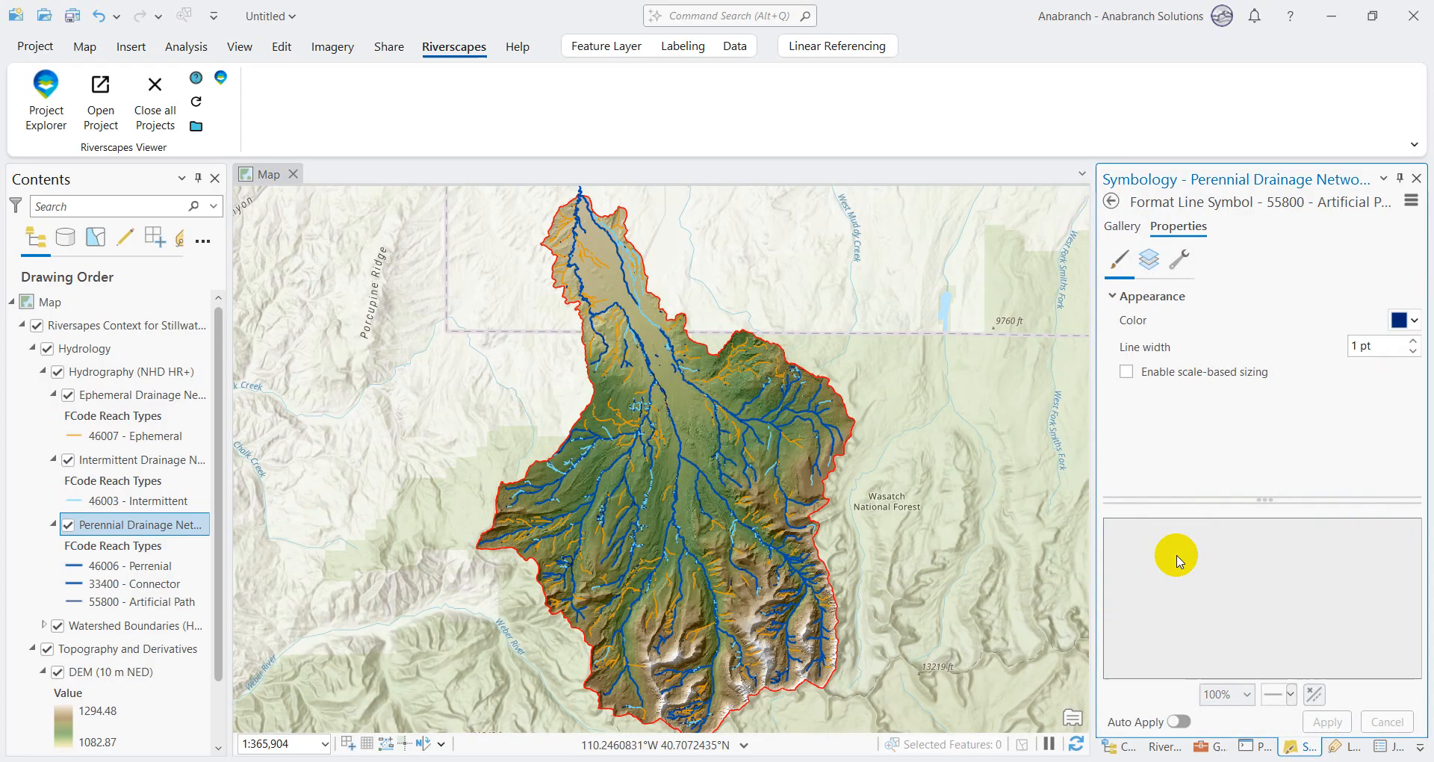
{"action": "left_click", "coordinate": [1356, 346]}
{"action": "type", "text": ".5"}
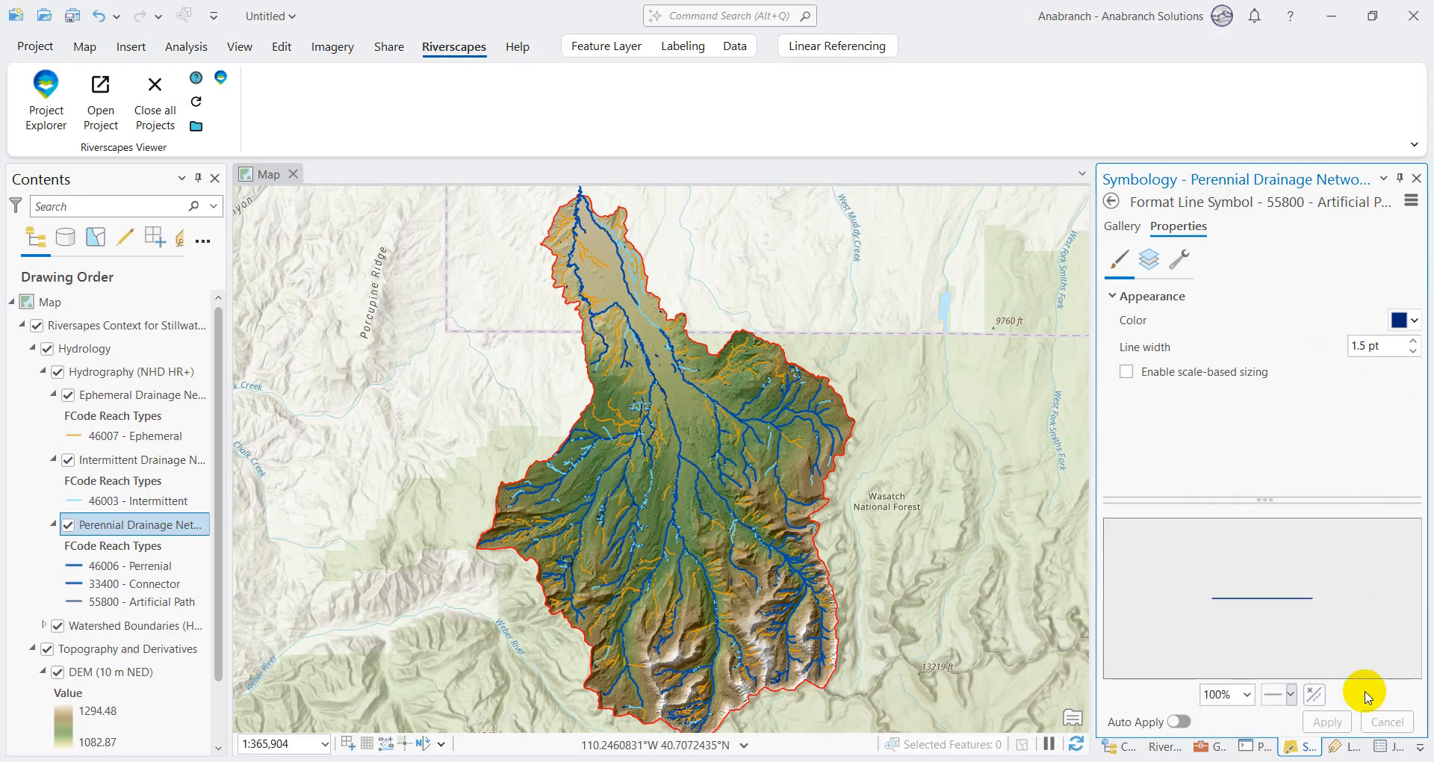
{"action": "left_click", "coordinate": [1333, 720]}
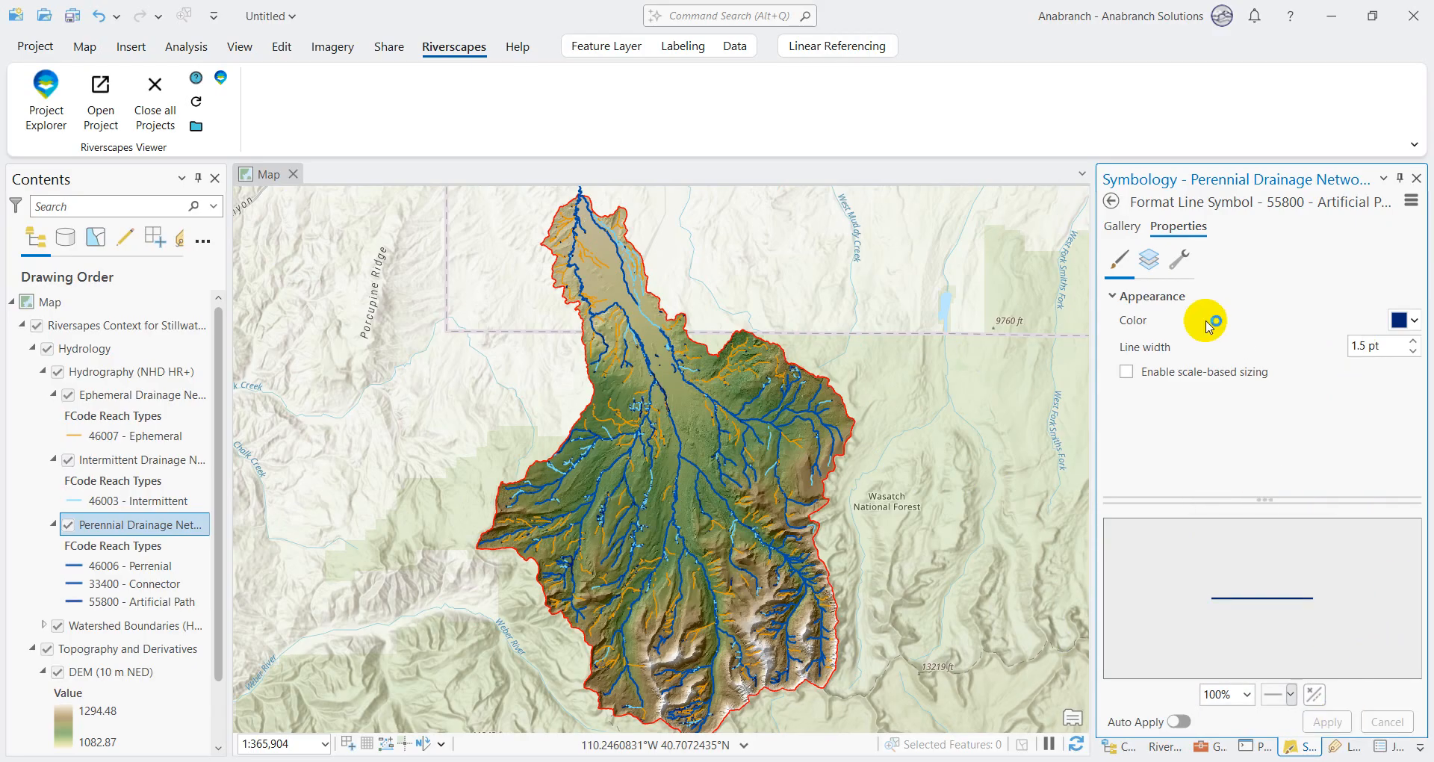
{"action": "left_click", "coordinate": [1111, 201]}
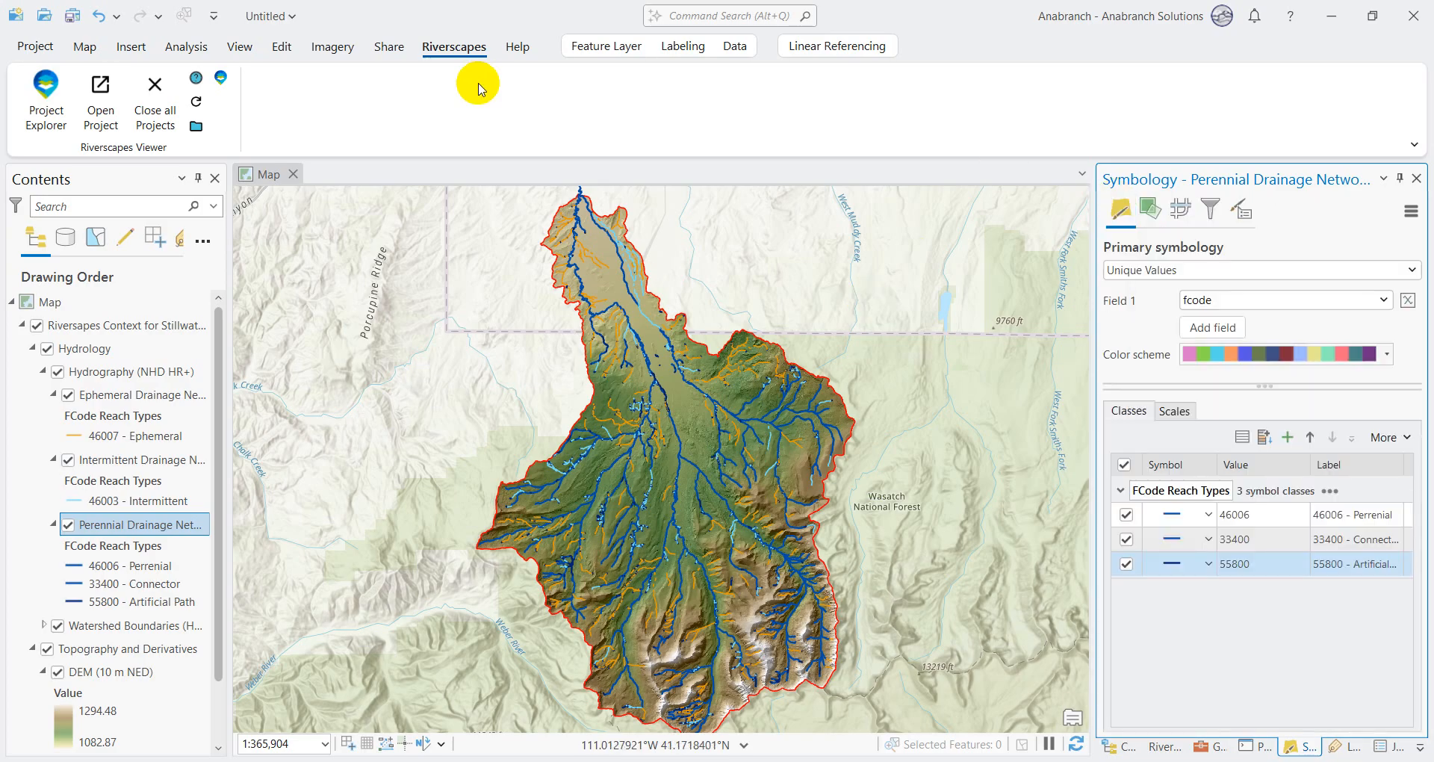
Step: Start sharing the map as a new web layer and name it Upper Bear Drainage Network
{"action": "left_click", "coordinate": [389, 47]}
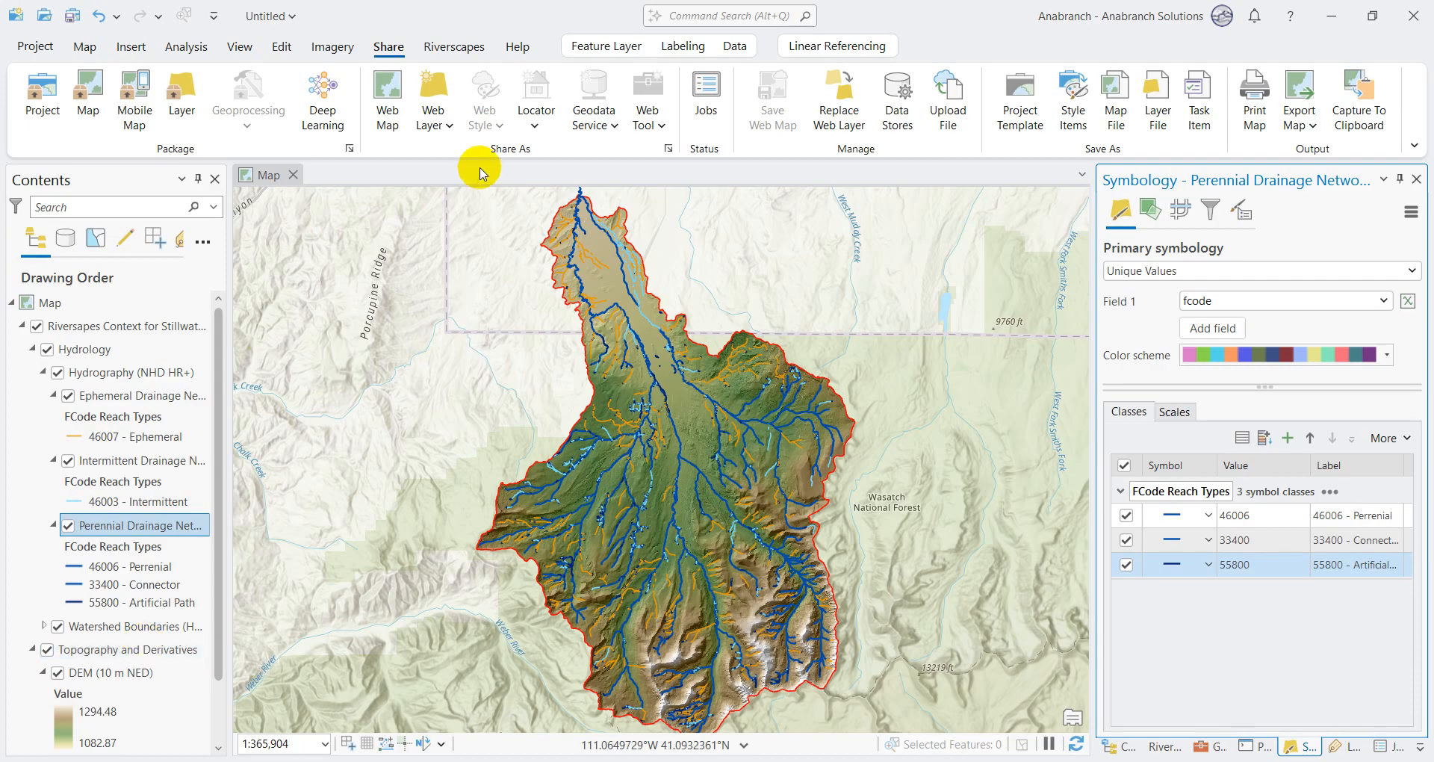
{"action": "left_click", "coordinate": [435, 129]}
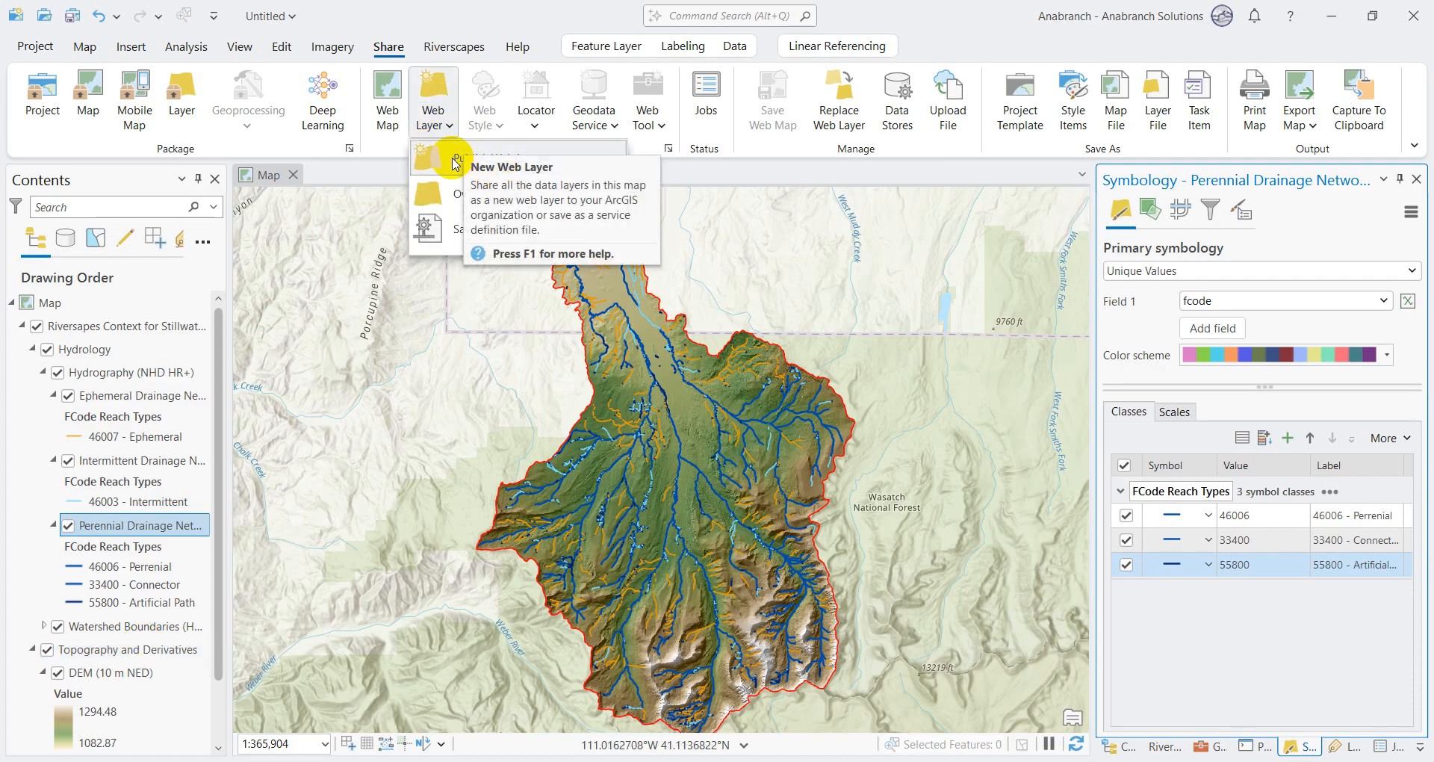
{"action": "left_click", "coordinate": [455, 162]}
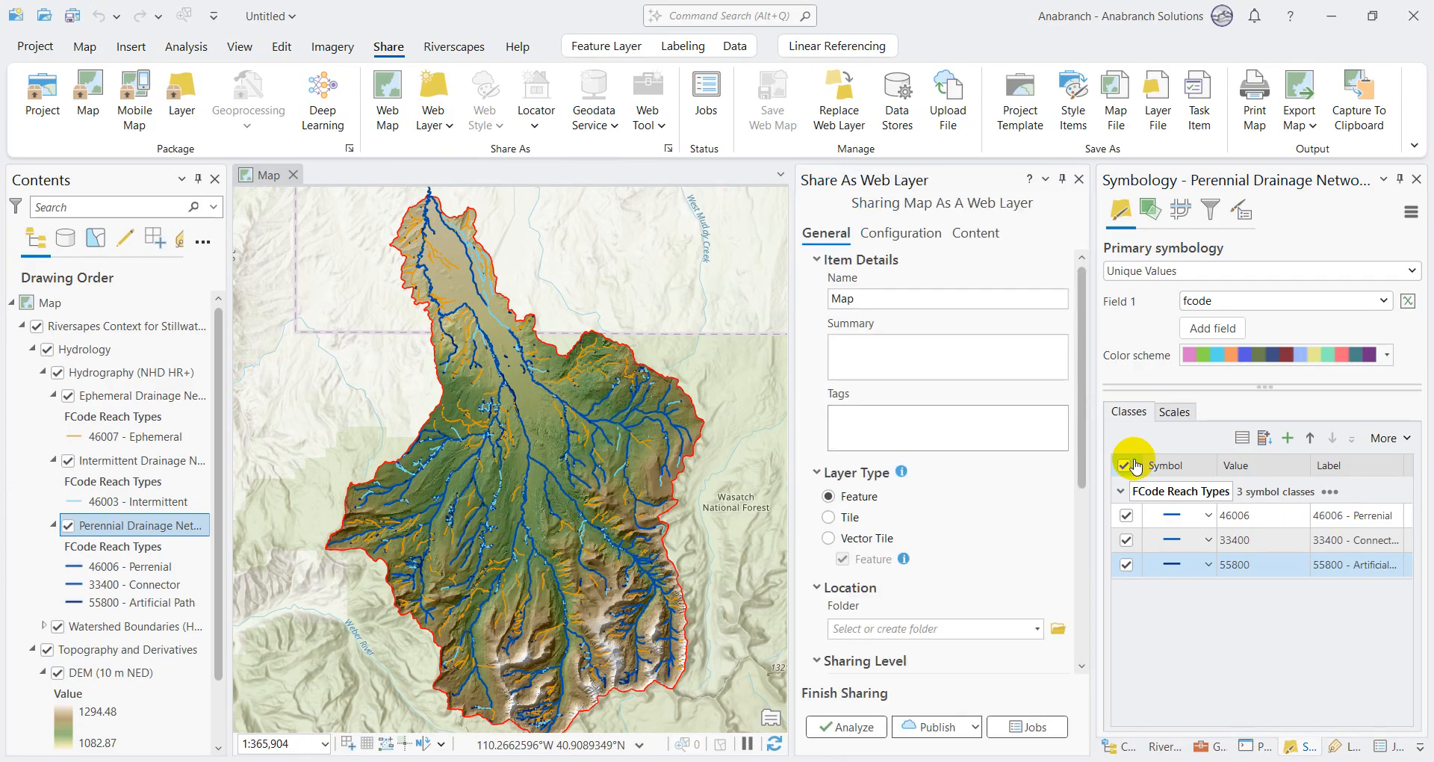
{"action": "left_click", "coordinate": [859, 294]}
{"action": "key", "text": "BackSpace"}
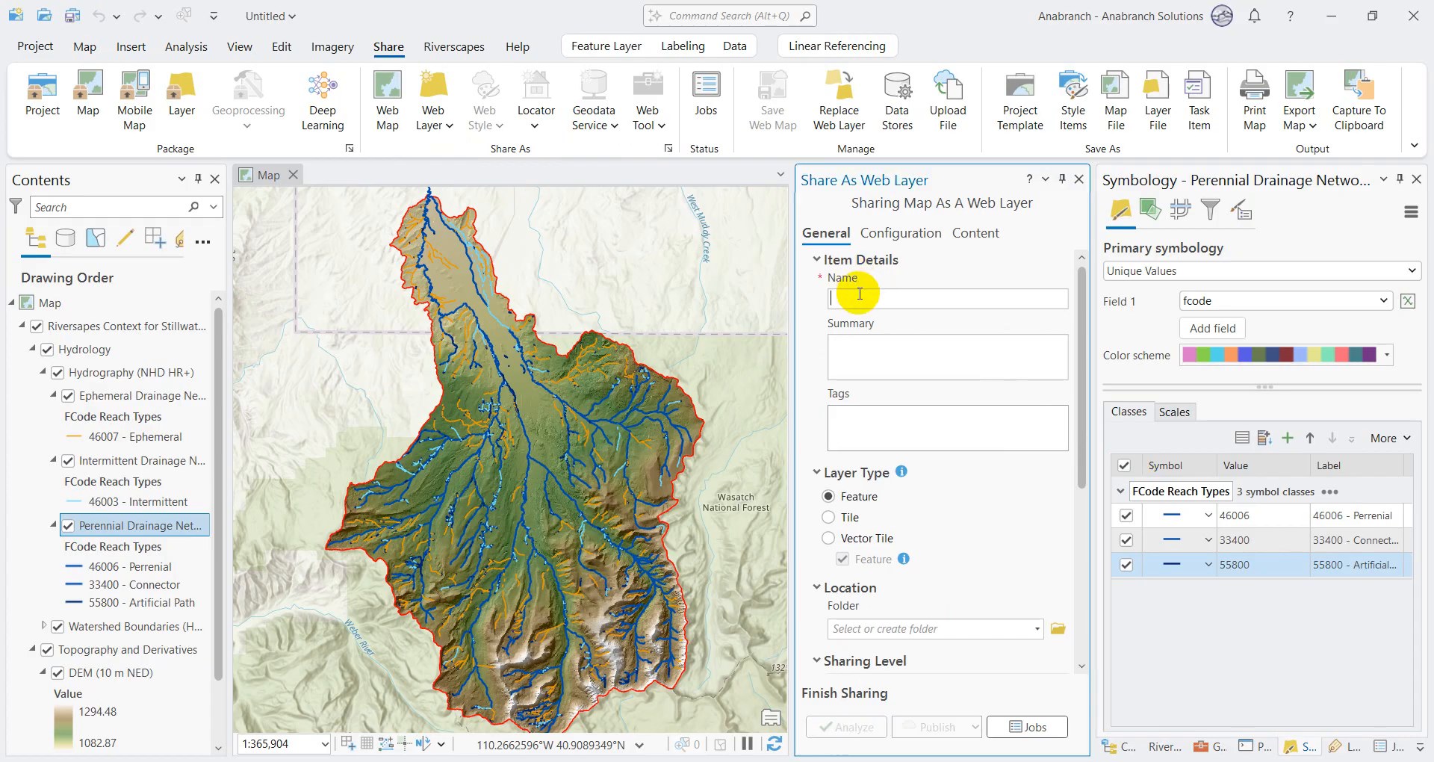
{"action": "type", "text": "Upper Bear Drainage Network"}
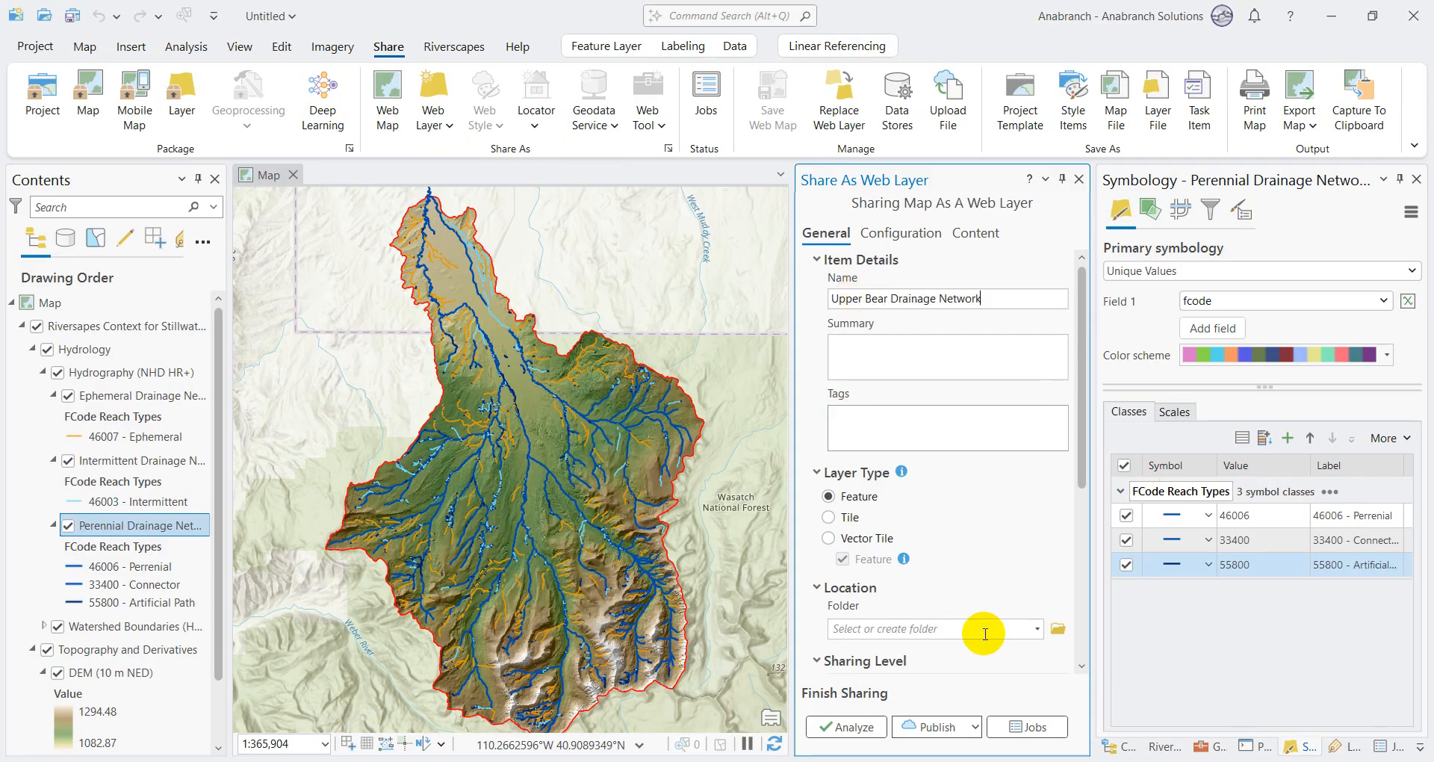
Step: Choose the Riverscapes Test folder as the web layer's location
{"action": "left_click", "coordinate": [1039, 628]}
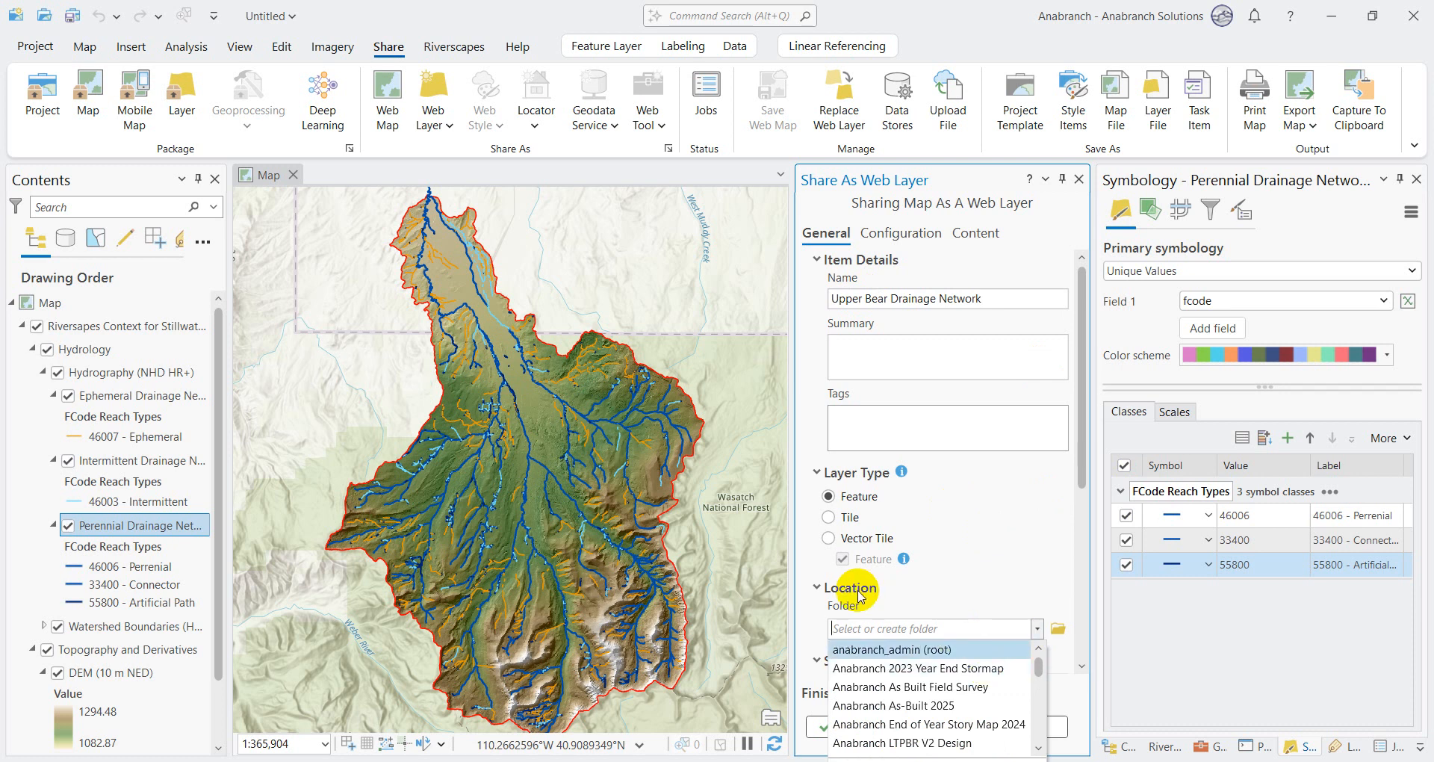
{"action": "type", "text": "river"}
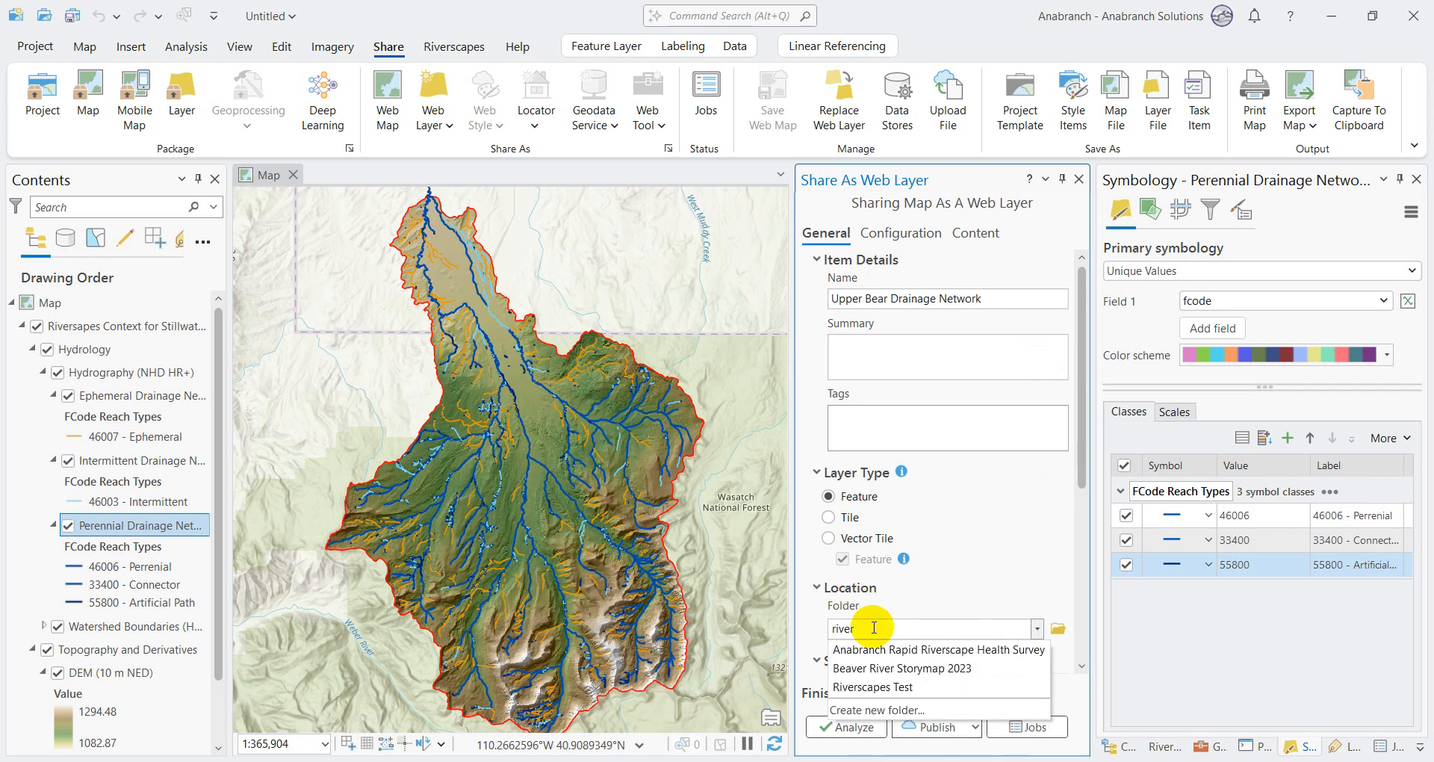
{"action": "left_click", "coordinate": [876, 687]}
{"action": "left_click_drag", "start_coordinate": [1080, 458], "coordinate": [1091, 410]}
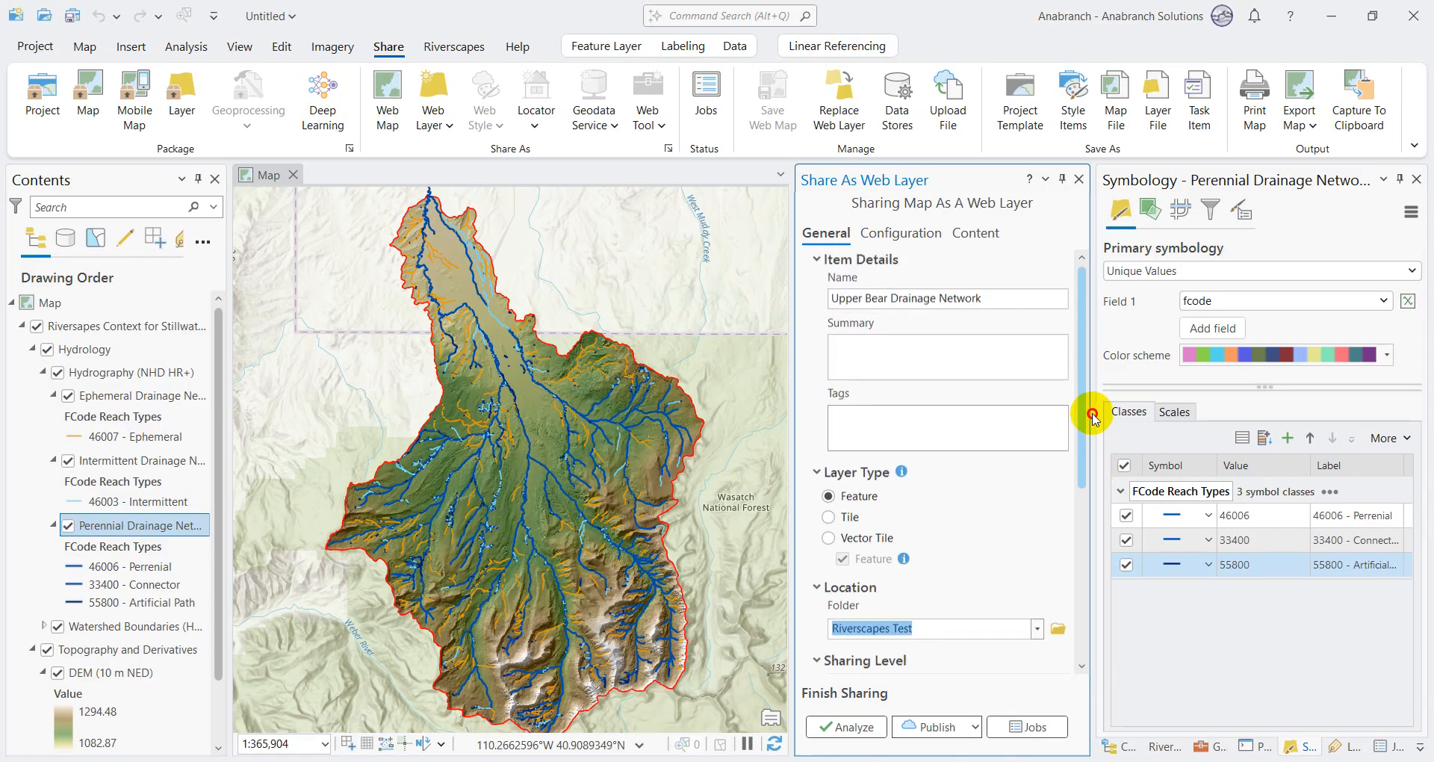
Step: Analyze the web layer for sharing and resolve error 00374 by auto-assigning unique numeric IDs sequentially
{"action": "left_click", "coordinate": [897, 245]}
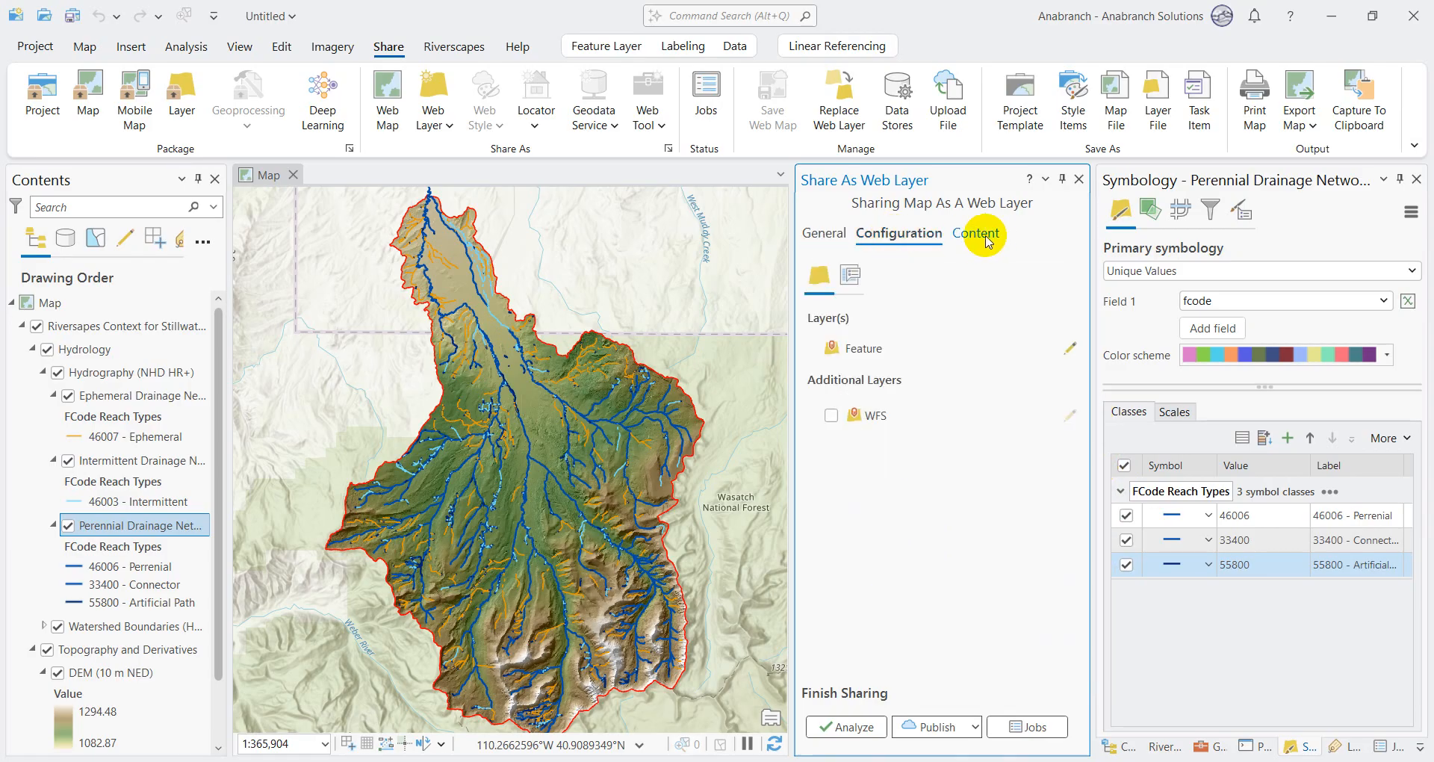
{"action": "left_click", "coordinate": [986, 238]}
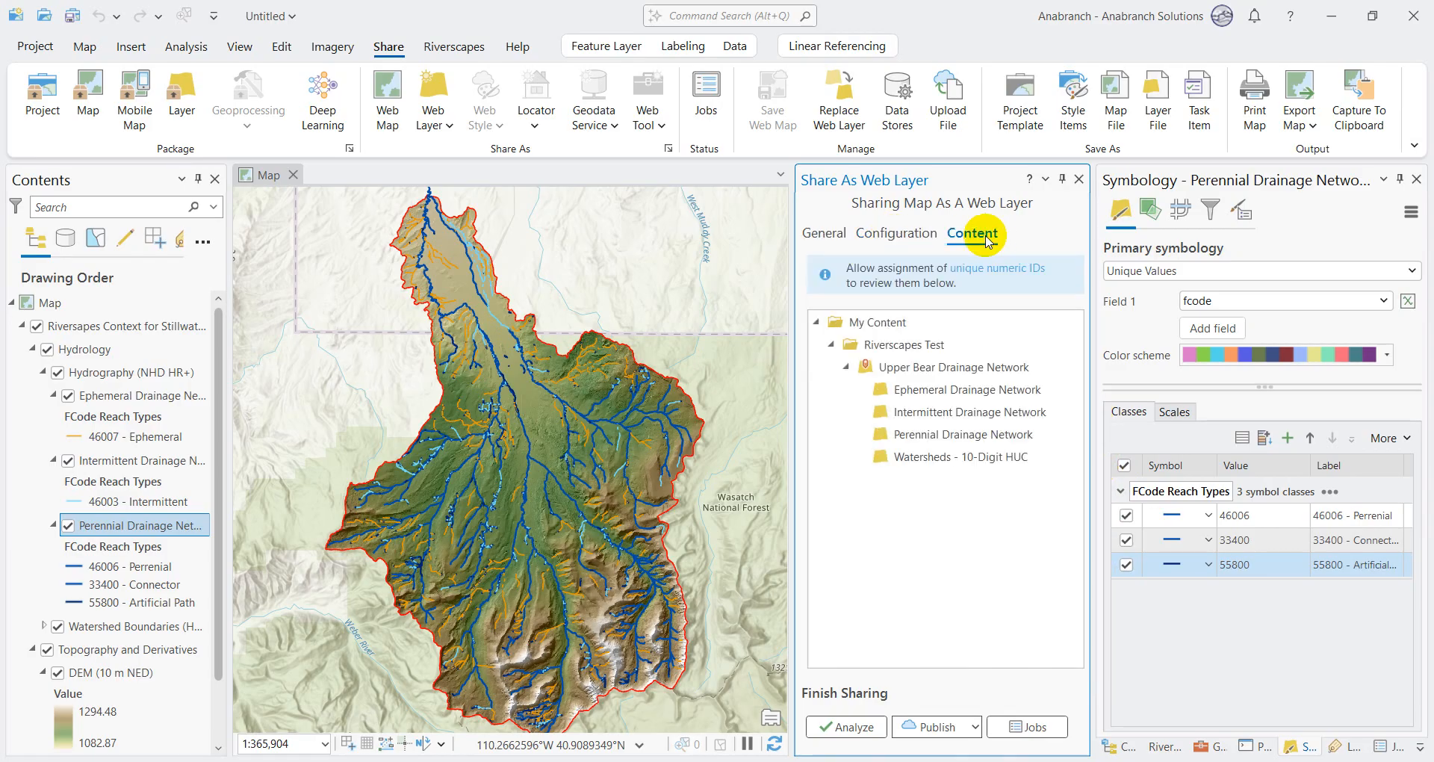
{"action": "left_click", "coordinate": [853, 725]}
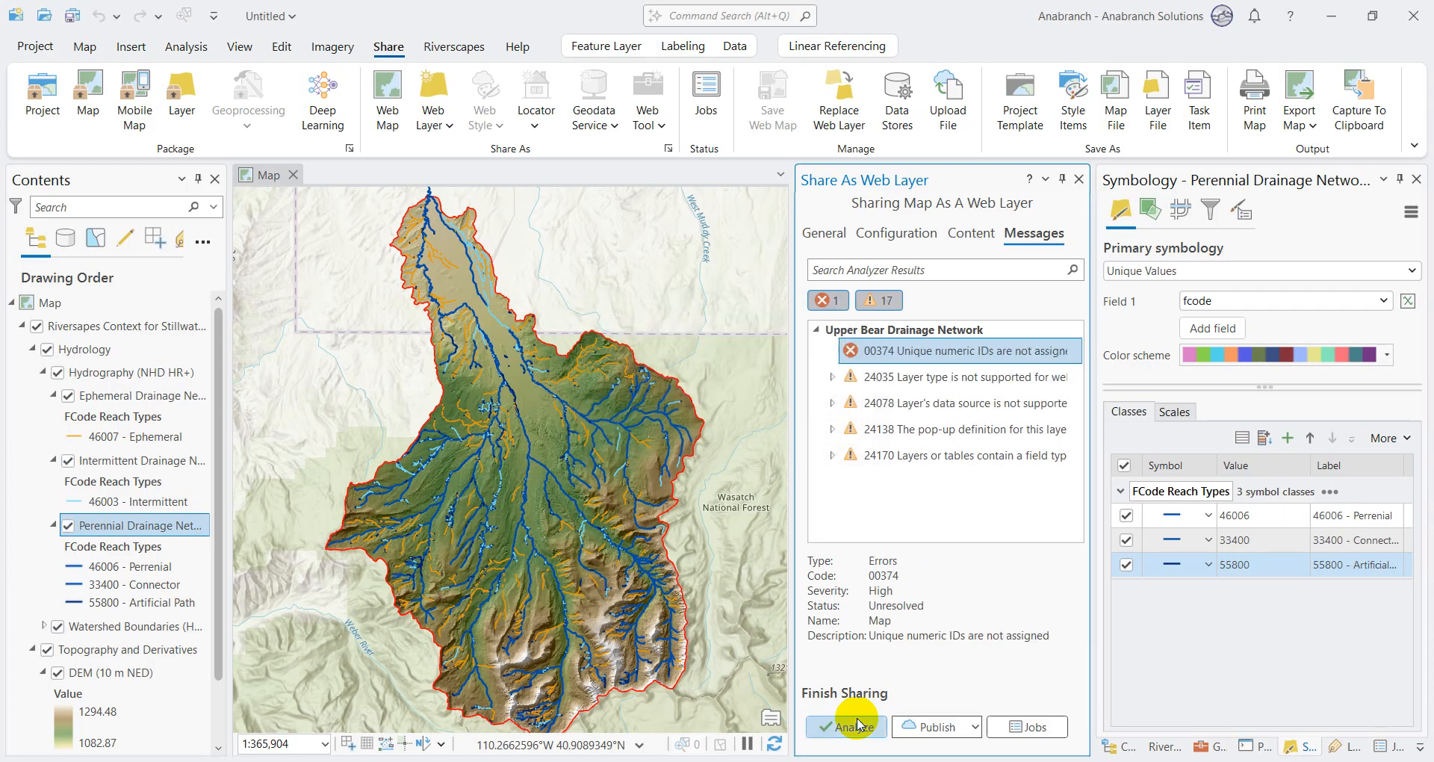
{"action": "right_click", "coordinate": [911, 359]}
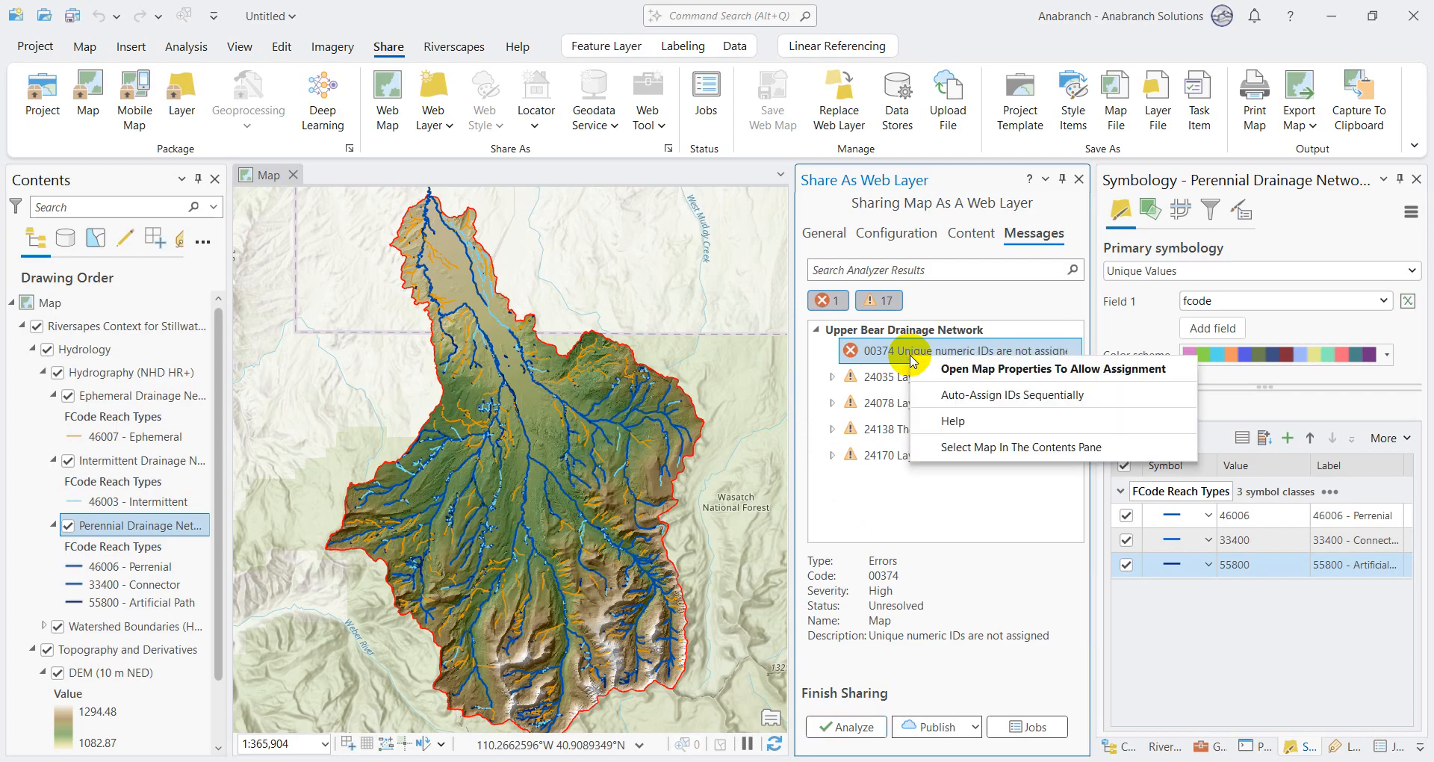
{"action": "left_click", "coordinate": [993, 395]}
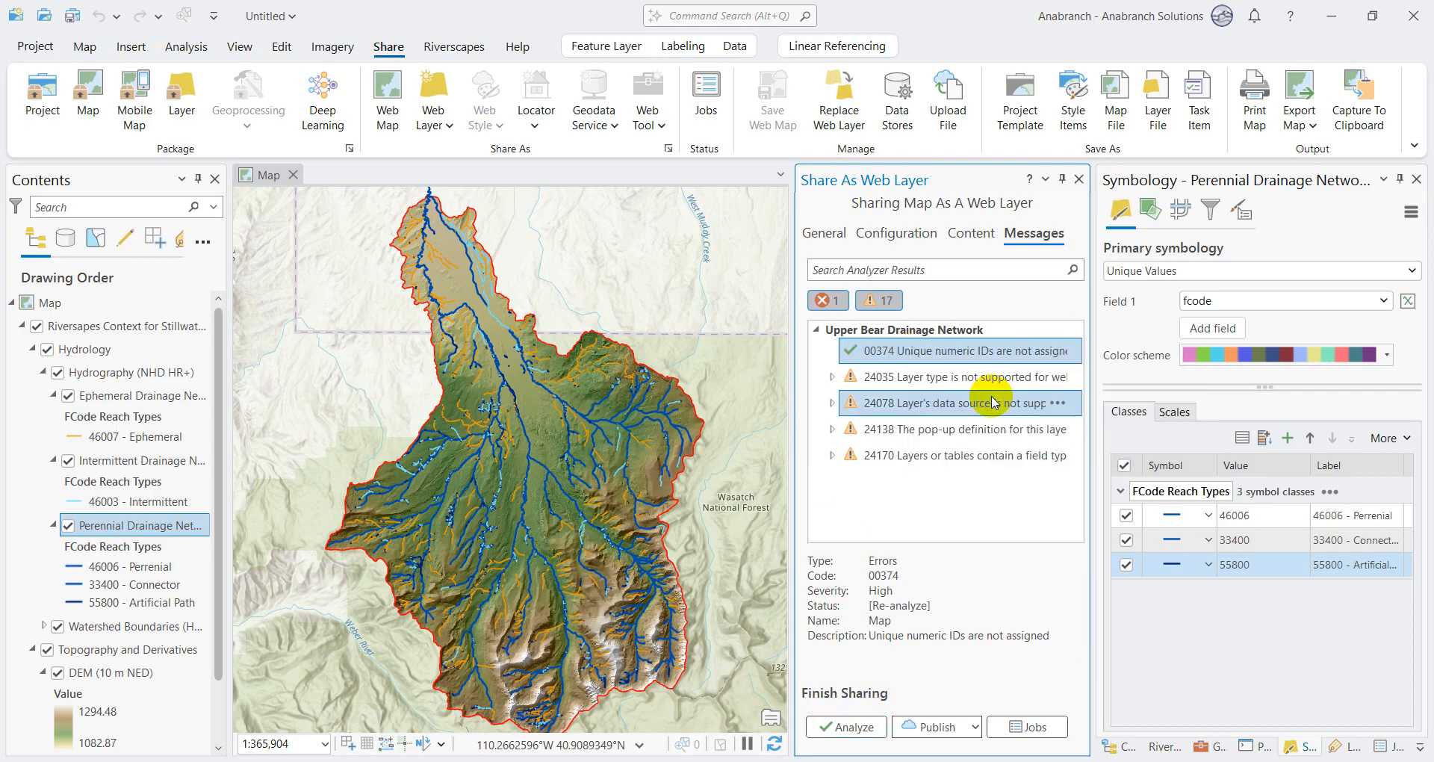
Step: Examine the individual 24035 unsupported layer type warnings to see which group and raster layers they concern
{"action": "left_click", "coordinate": [879, 379]}
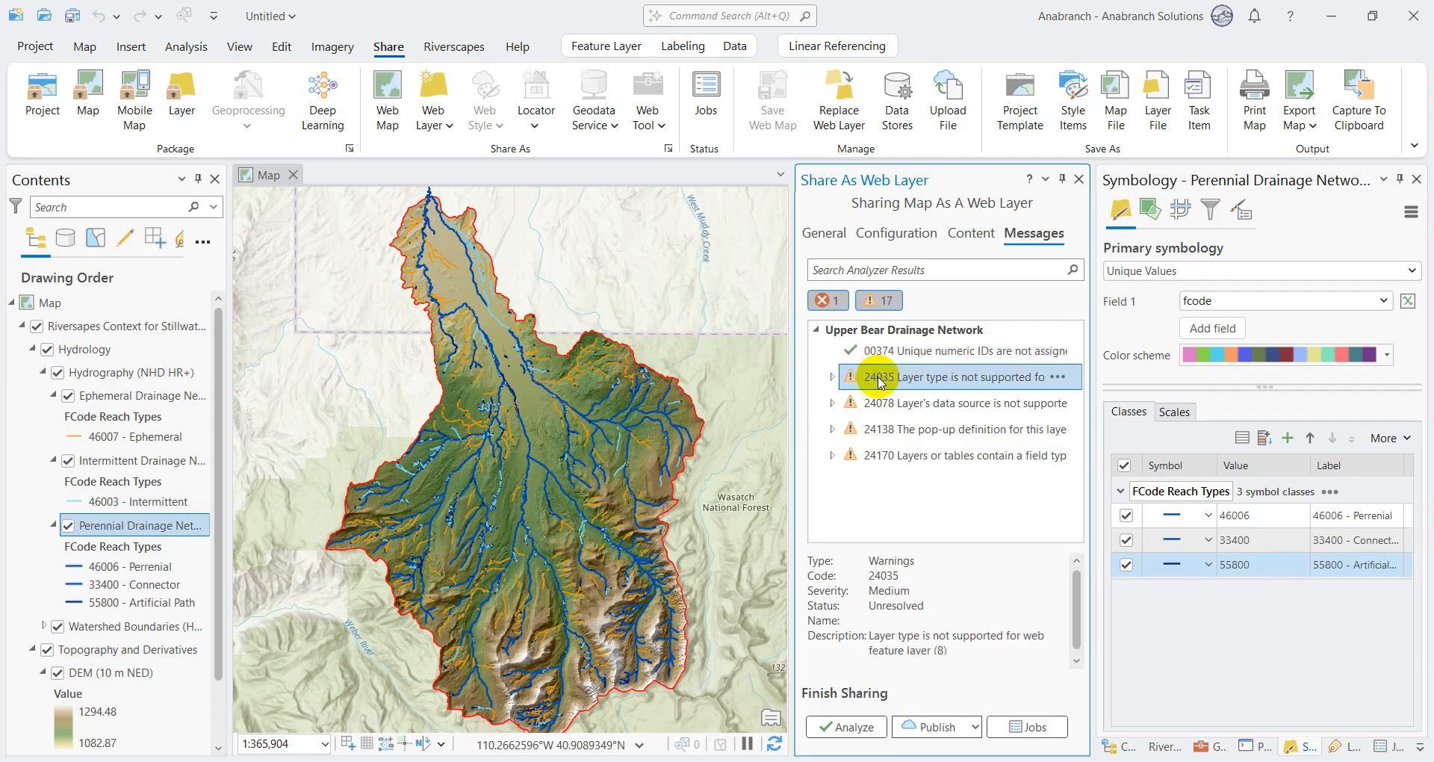
{"action": "left_click", "coordinate": [831, 377]}
{"action": "left_click", "coordinate": [939, 403]}
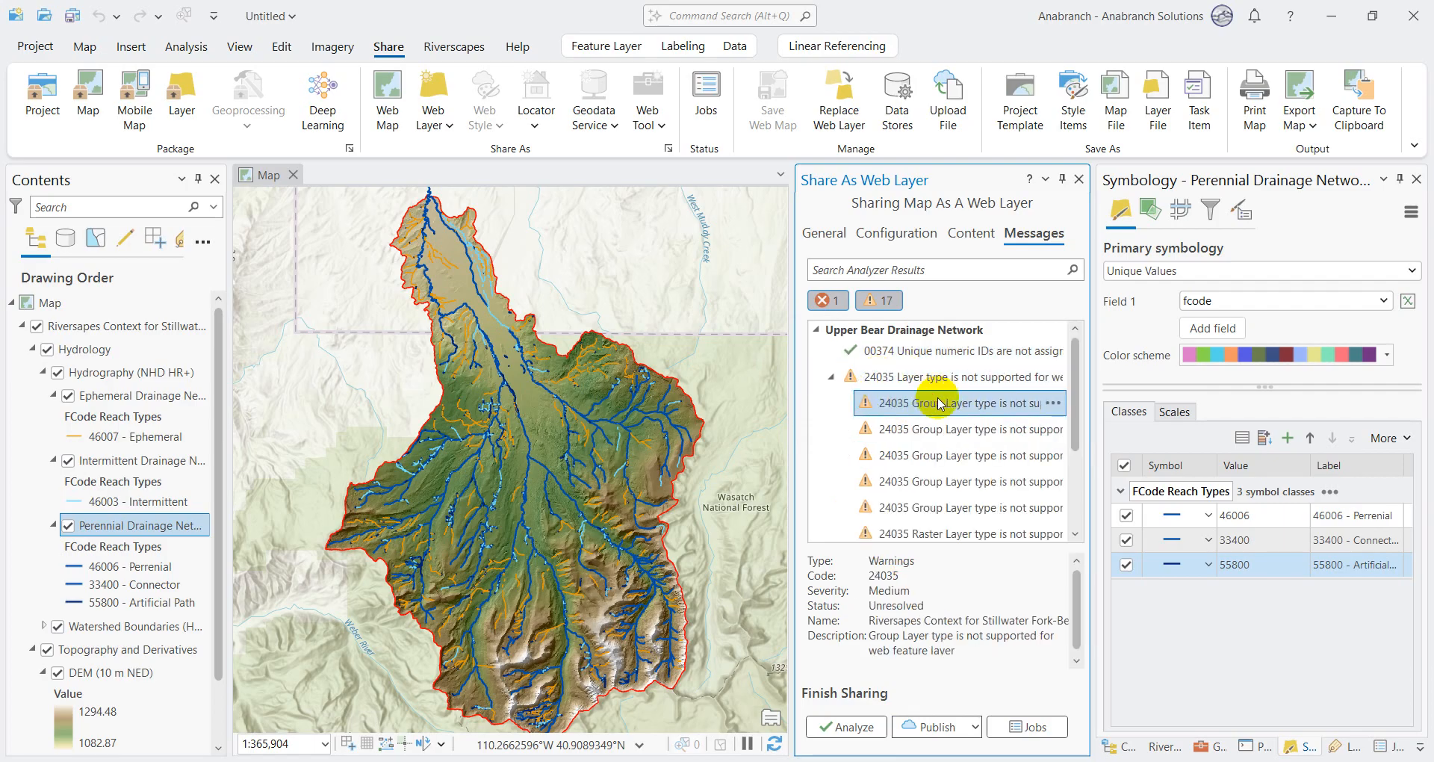
{"action": "left_click", "coordinate": [934, 431]}
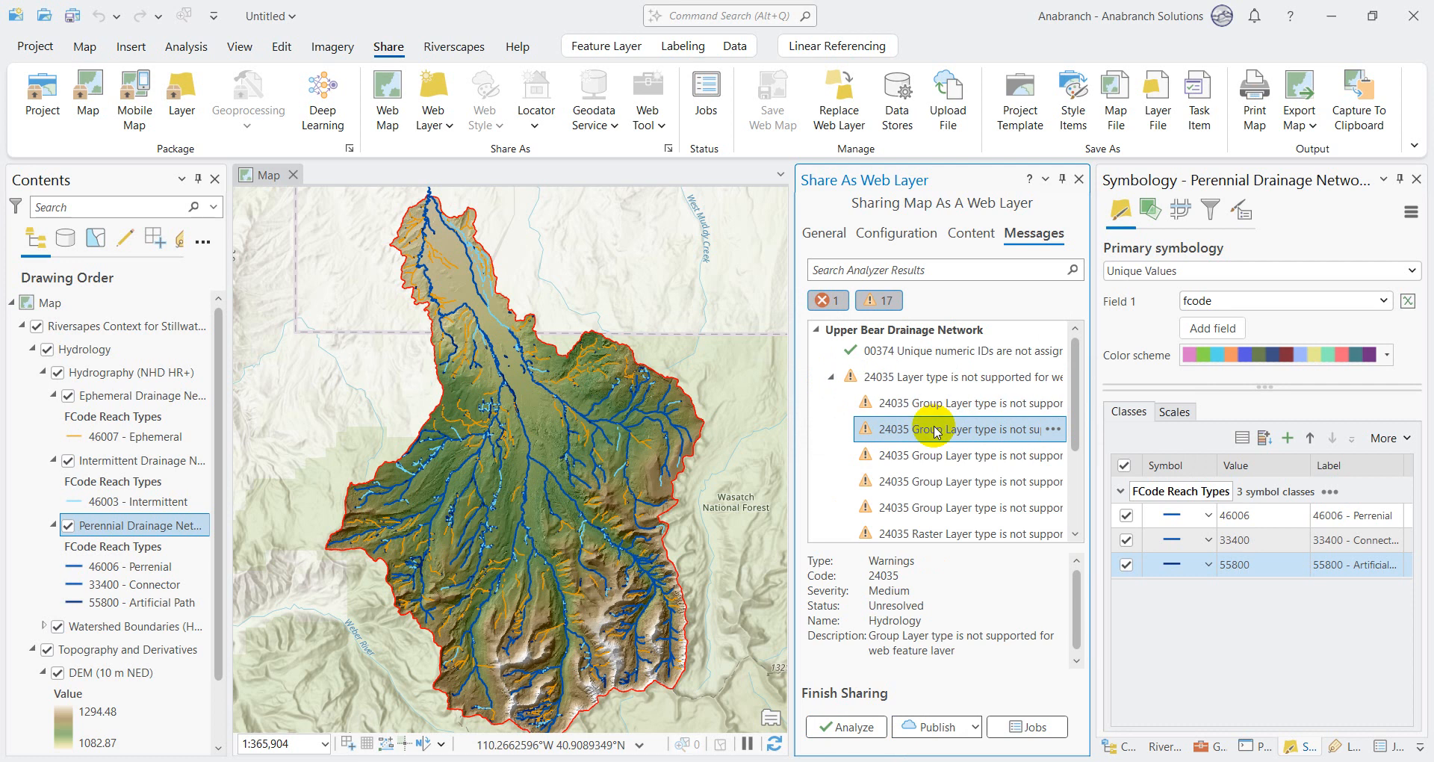
{"action": "scroll", "coordinate": [934, 432], "scroll_direction": "down", "scroll_amount": 3}
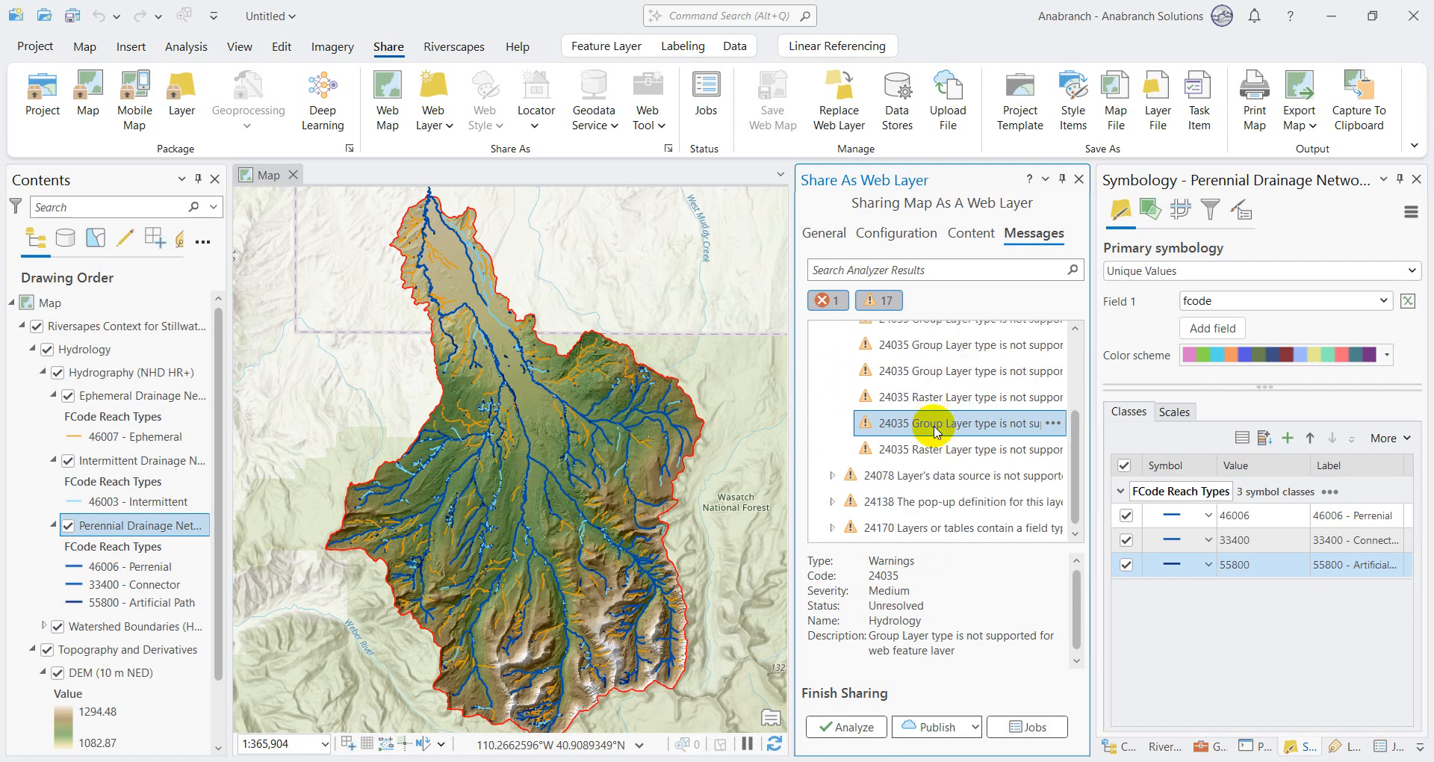
{"action": "left_click", "coordinate": [914, 366]}
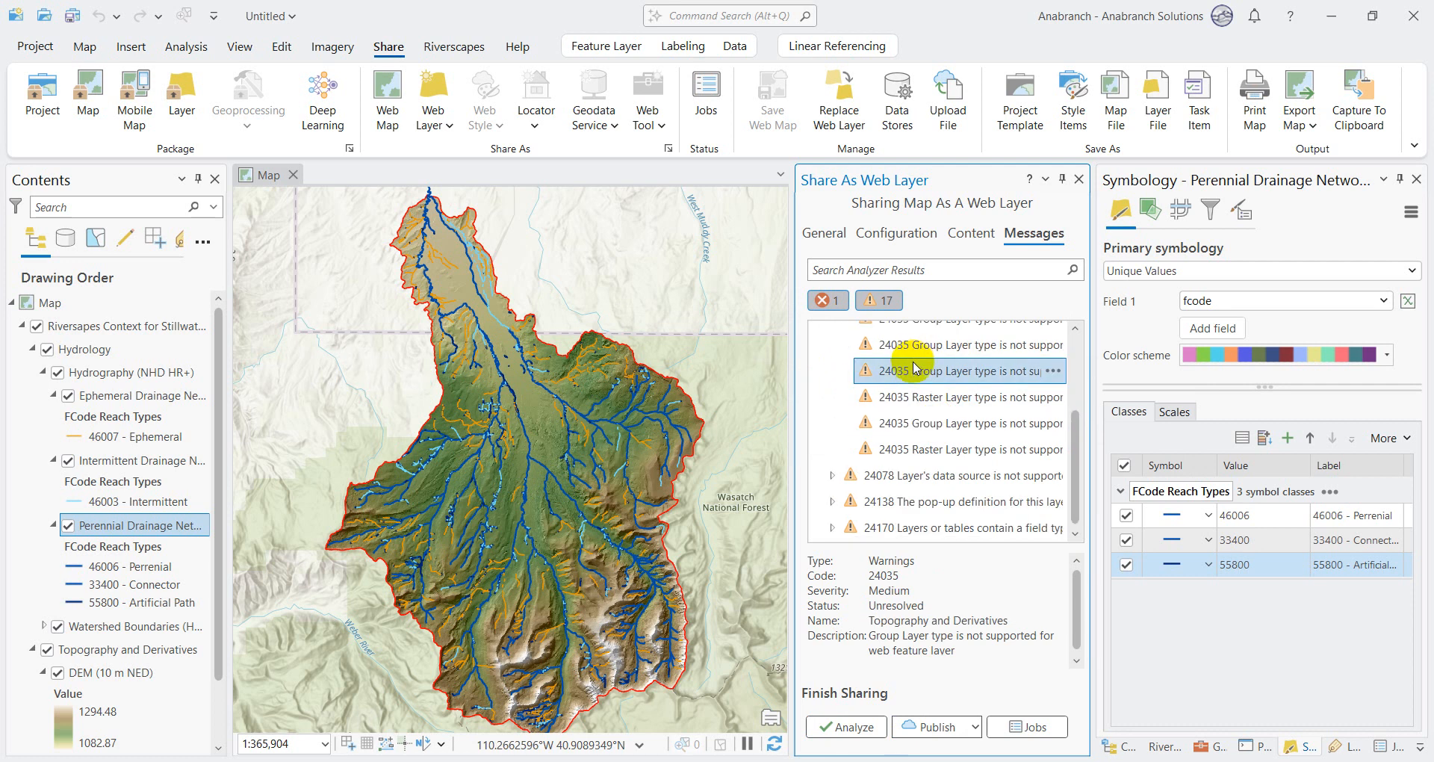
{"action": "left_click", "coordinate": [919, 397]}
{"action": "left_click", "coordinate": [927, 424]}
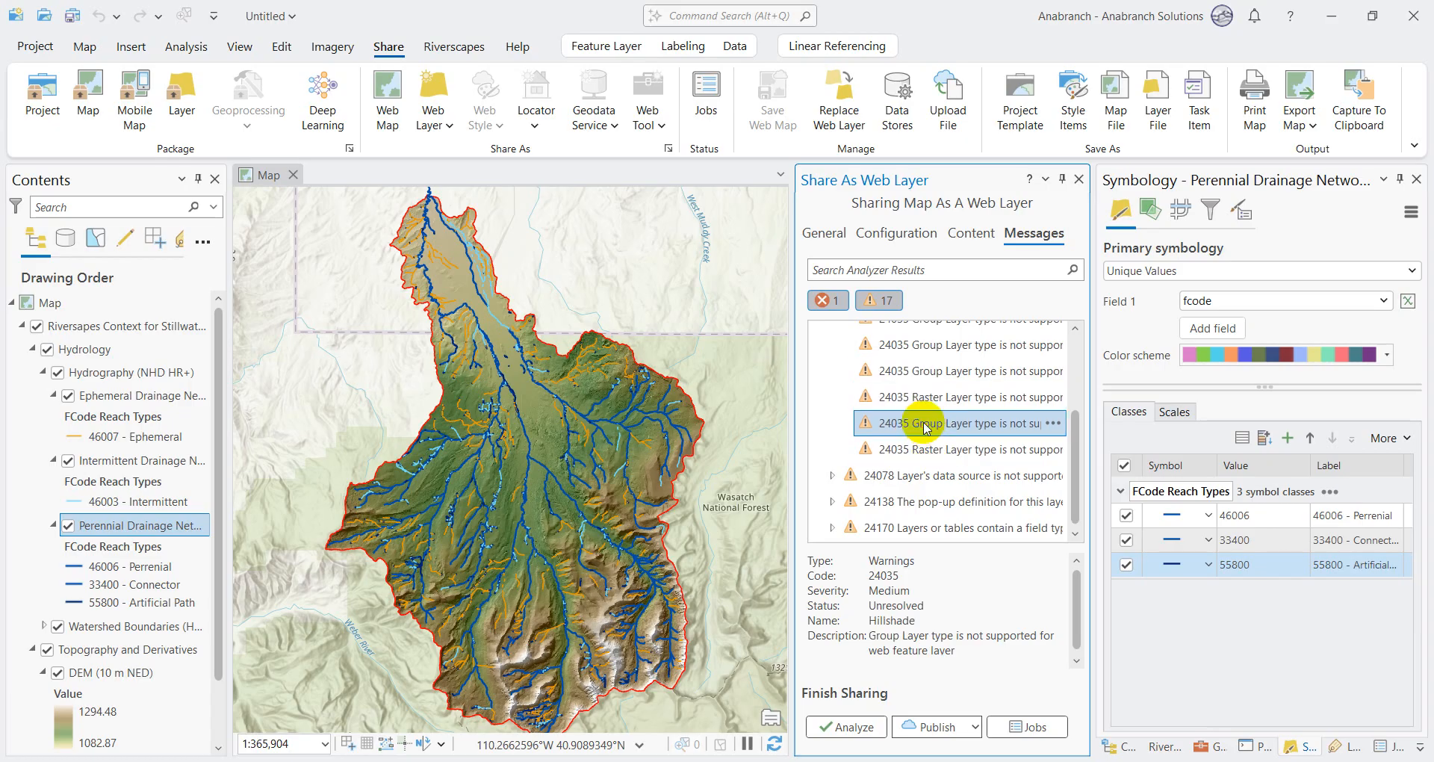
{"action": "left_click", "coordinate": [931, 451]}
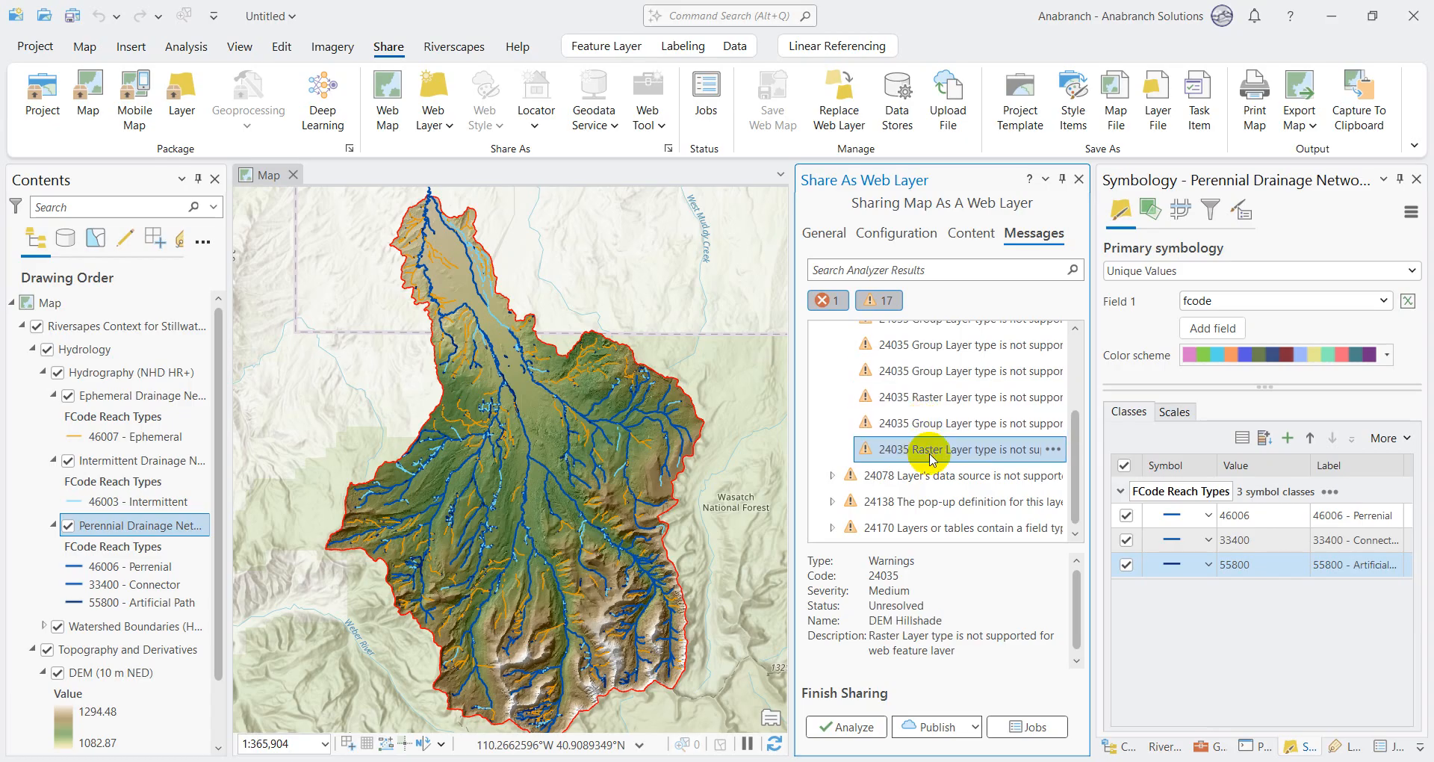
{"action": "left_click", "coordinate": [926, 371]}
{"action": "scroll", "coordinate": [928, 374], "scroll_direction": "up", "scroll_amount": 3}
{"action": "left_click", "coordinate": [943, 479]}
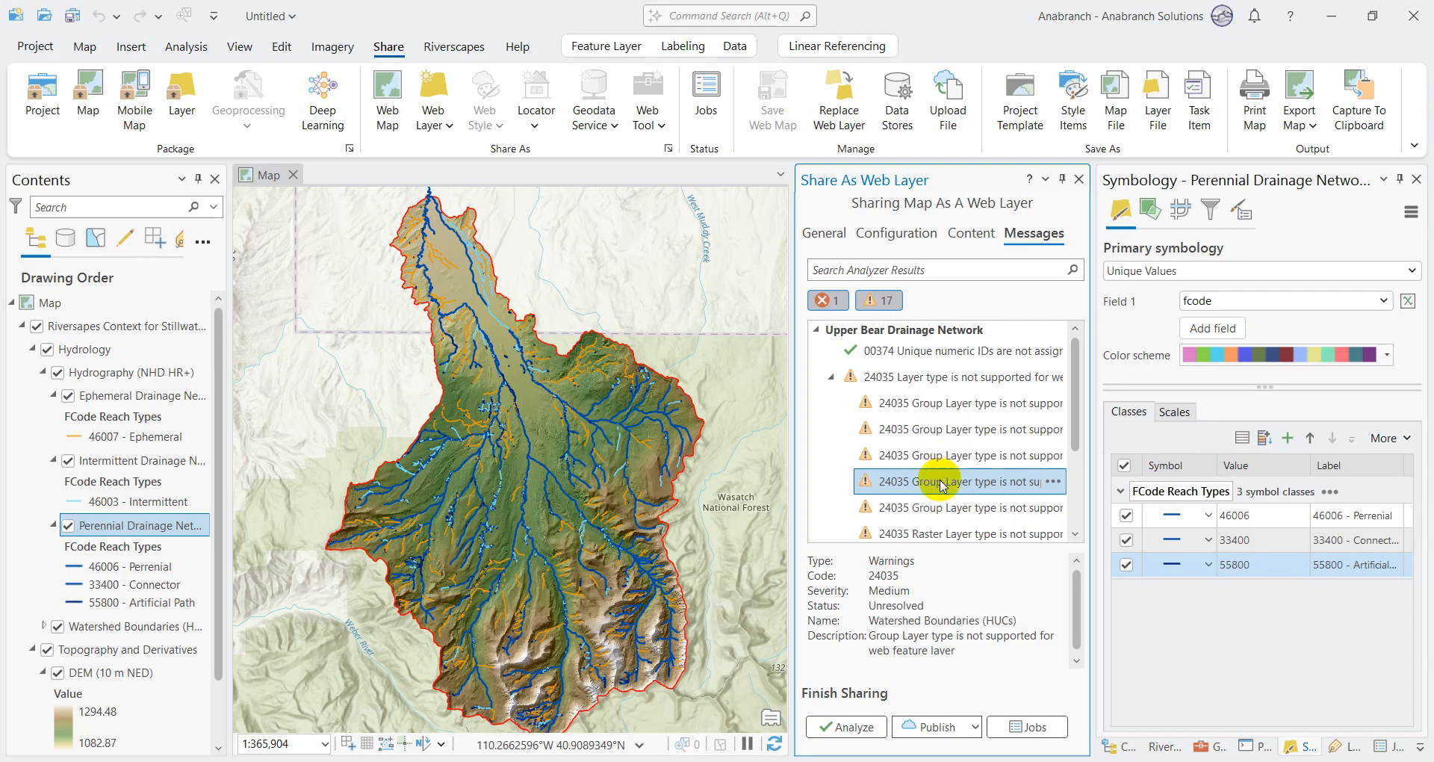
{"action": "left_click", "coordinate": [943, 457]}
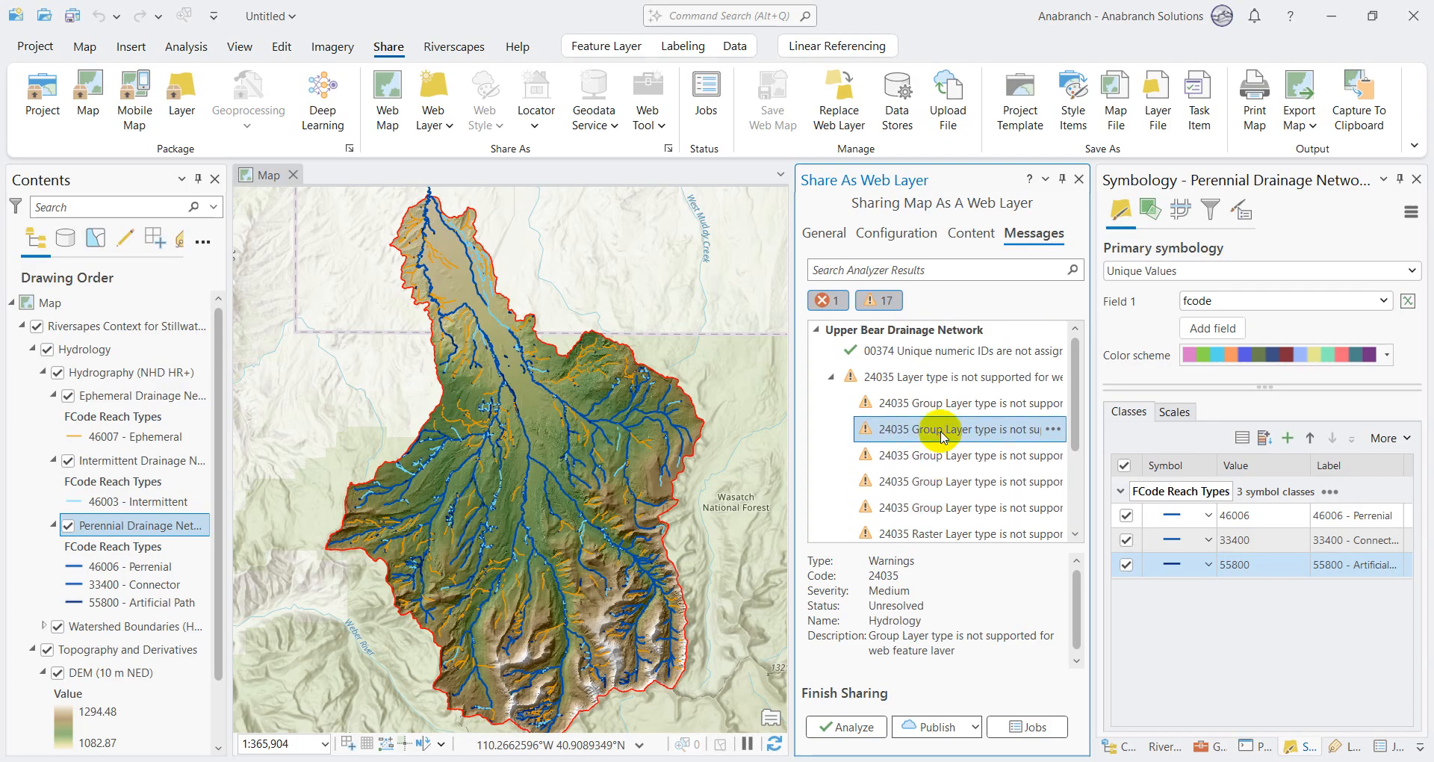
{"action": "left_click", "coordinate": [932, 402]}
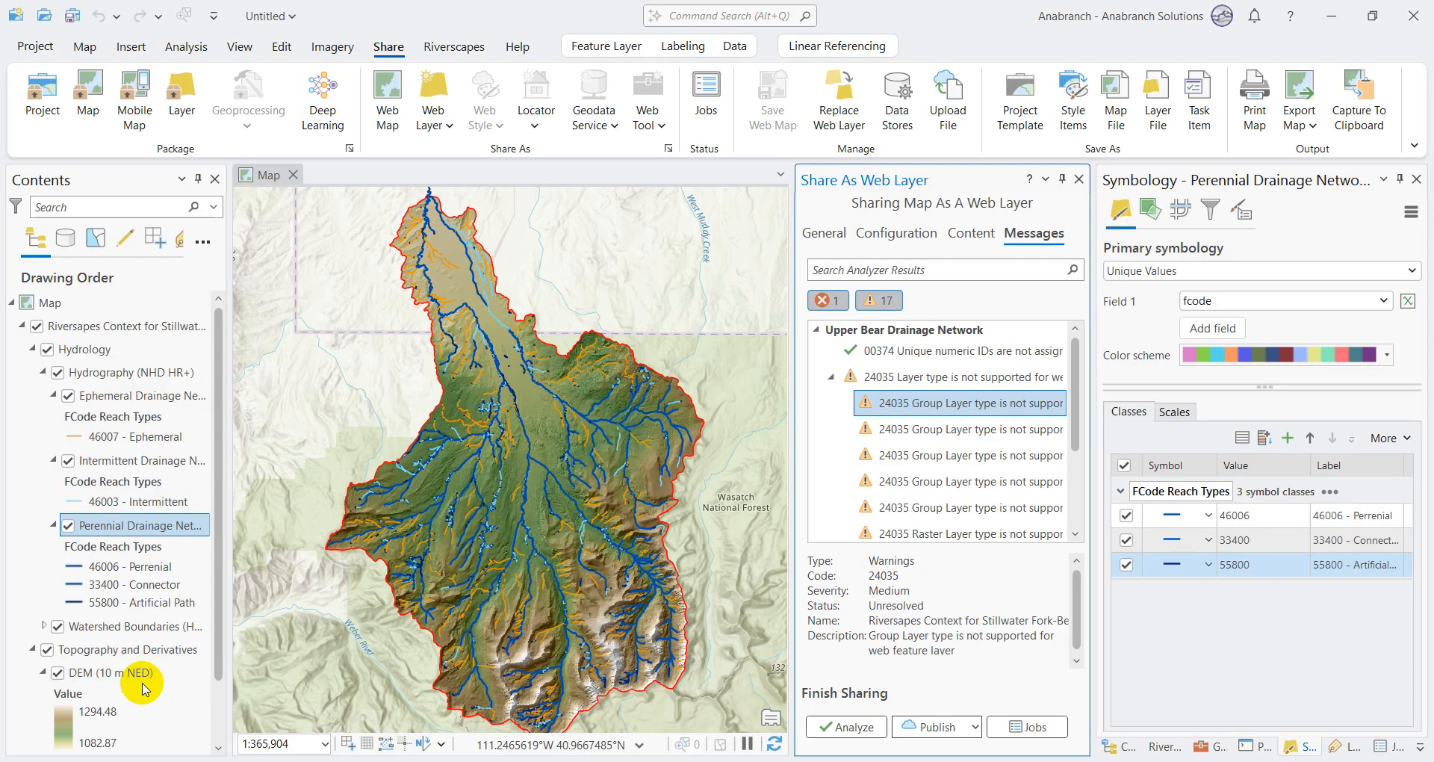
{"action": "left_click", "coordinate": [515, 492]}
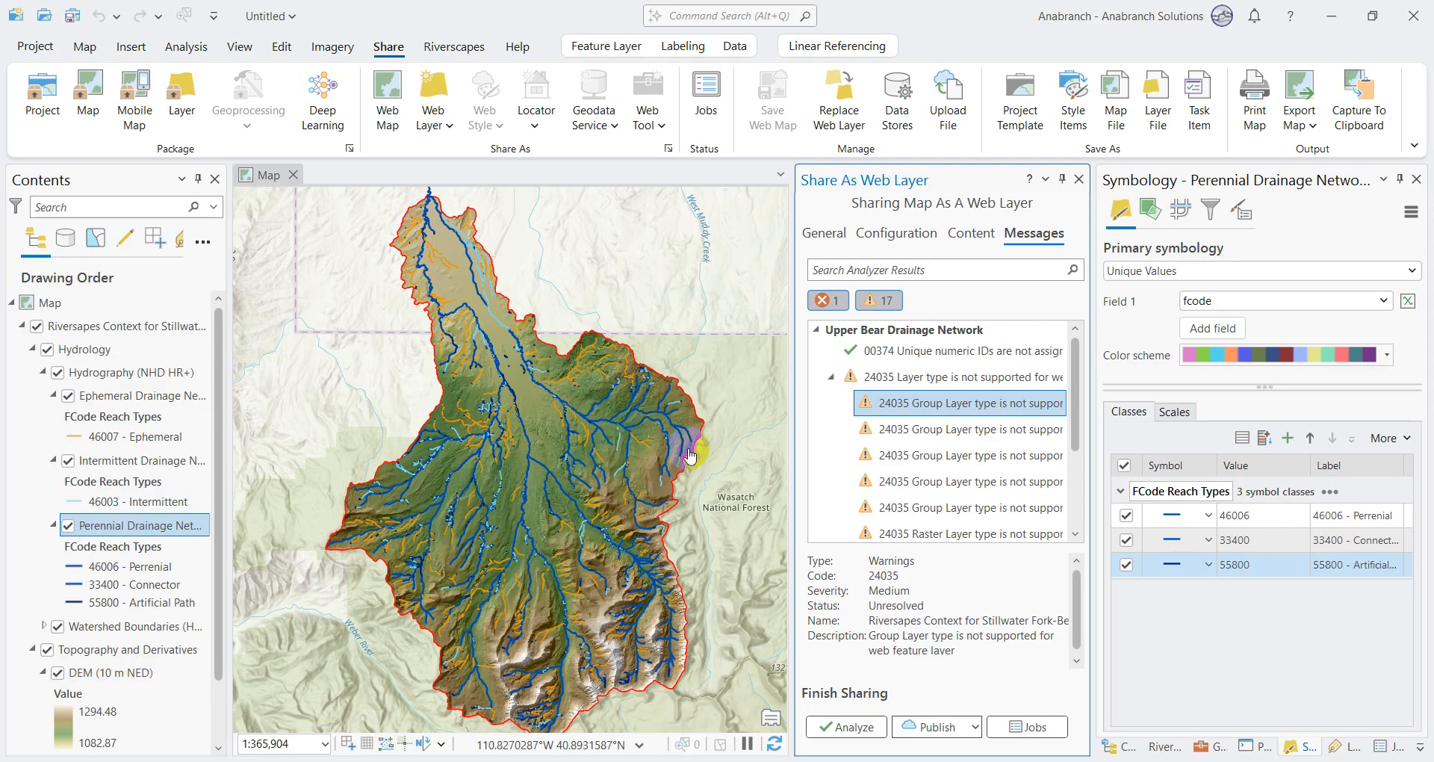
Step: Return to the 24035 warning group and select its first two Group Layer warnings together
{"action": "left_click", "coordinate": [964, 376]}
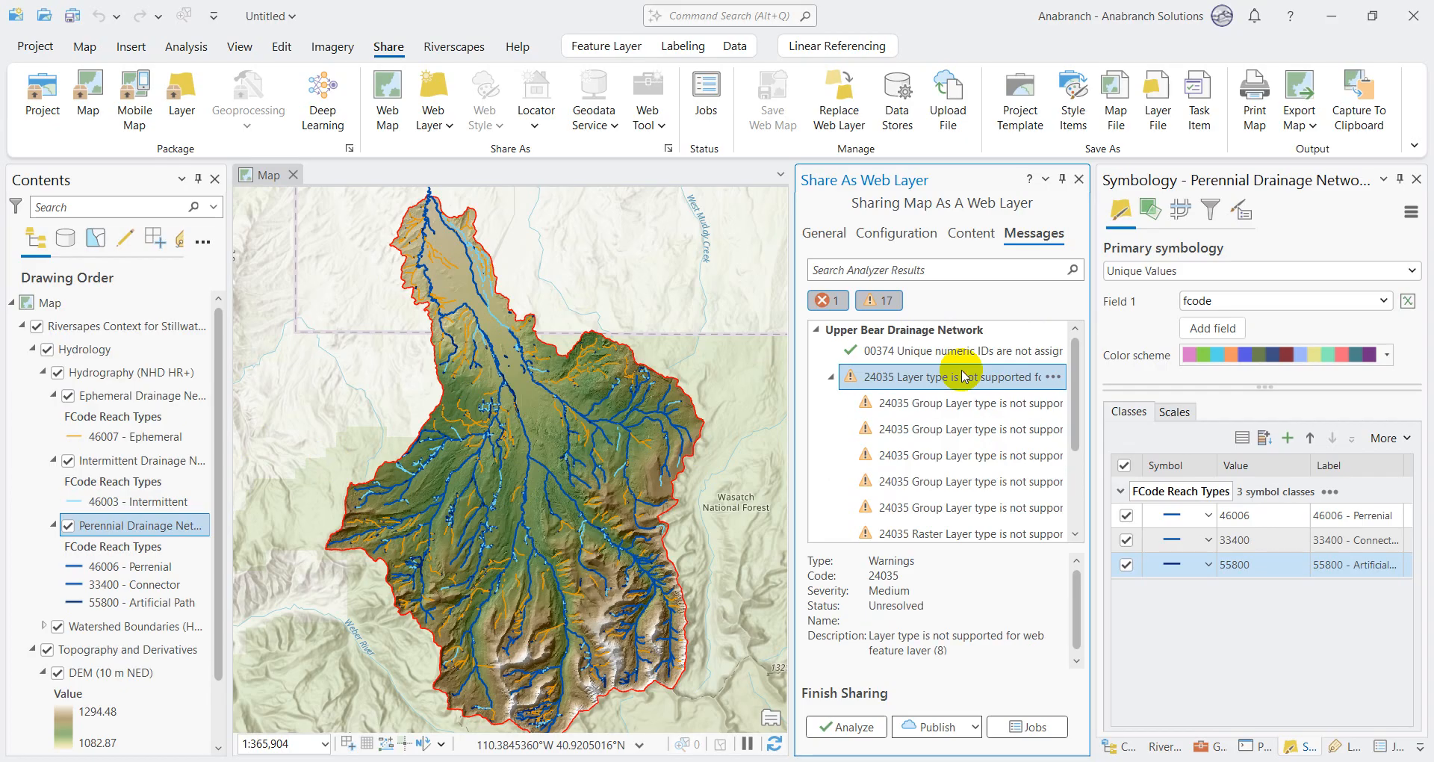
{"action": "left_click", "coordinate": [831, 376]}
{"action": "left_click", "coordinate": [831, 376]}
{"action": "left_click", "coordinate": [931, 410]}
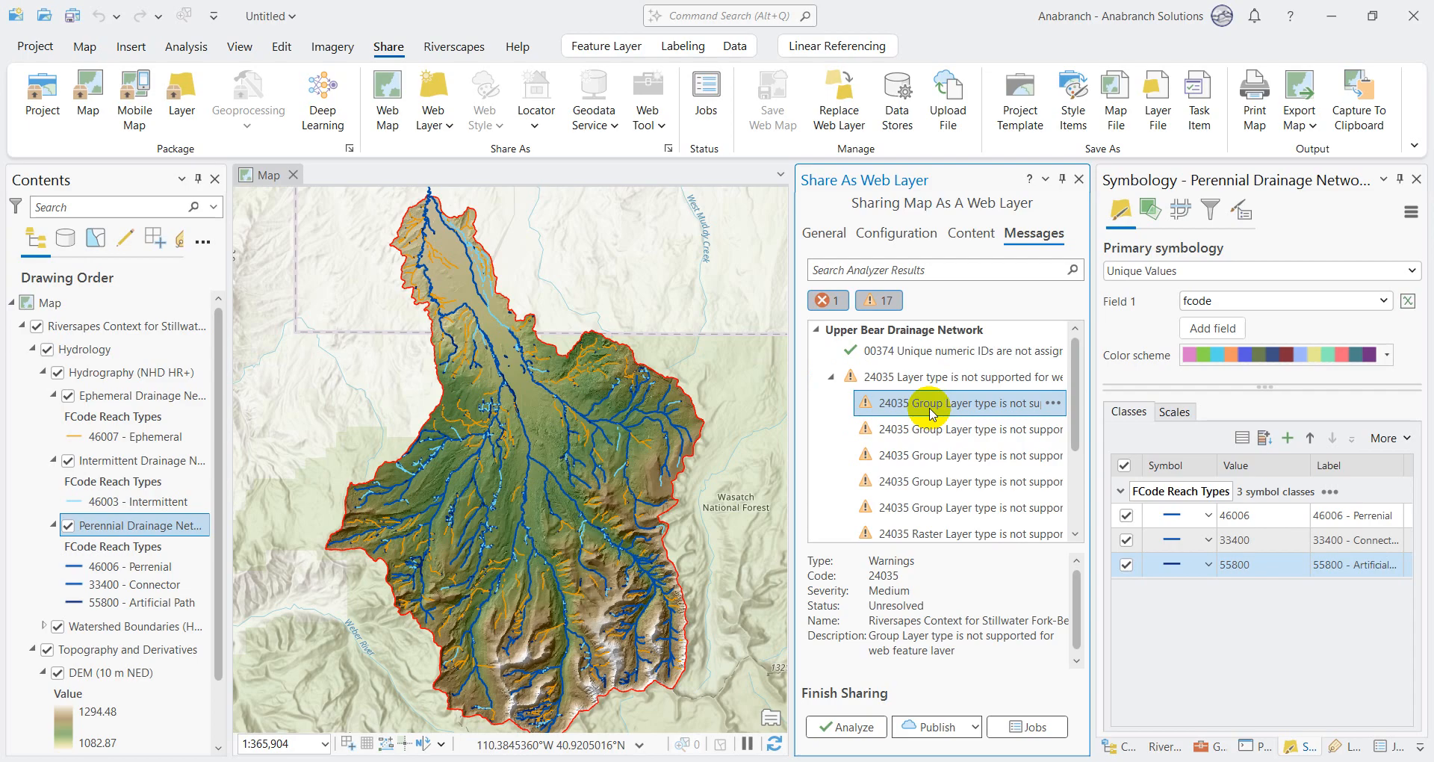
{"action": "key", "text": "shift+Down"}
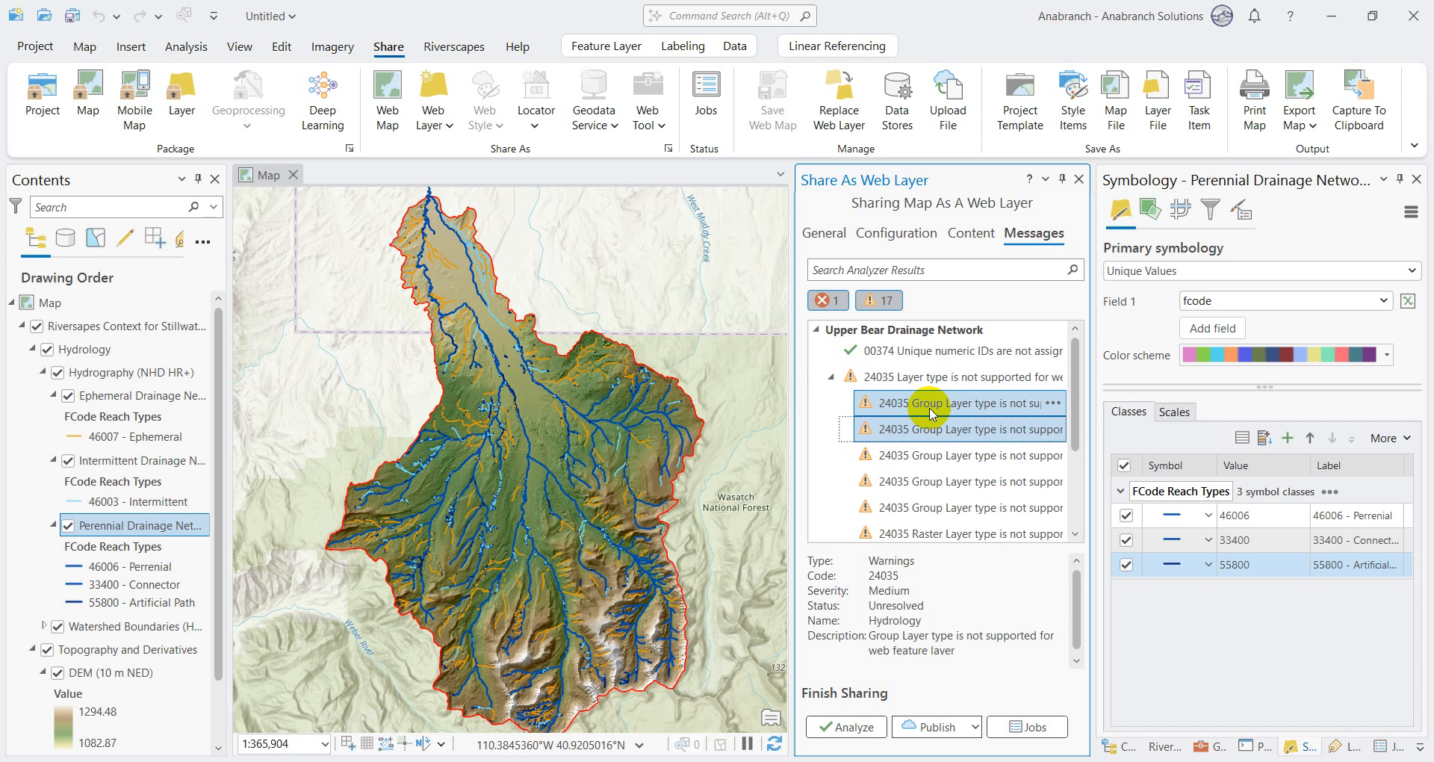
Step: Step through the remaining 24035 unsupported layer type warnings to see which group and raster layers they concern
{"action": "key", "text": "Down"}
{"action": "key", "text": "Down"}
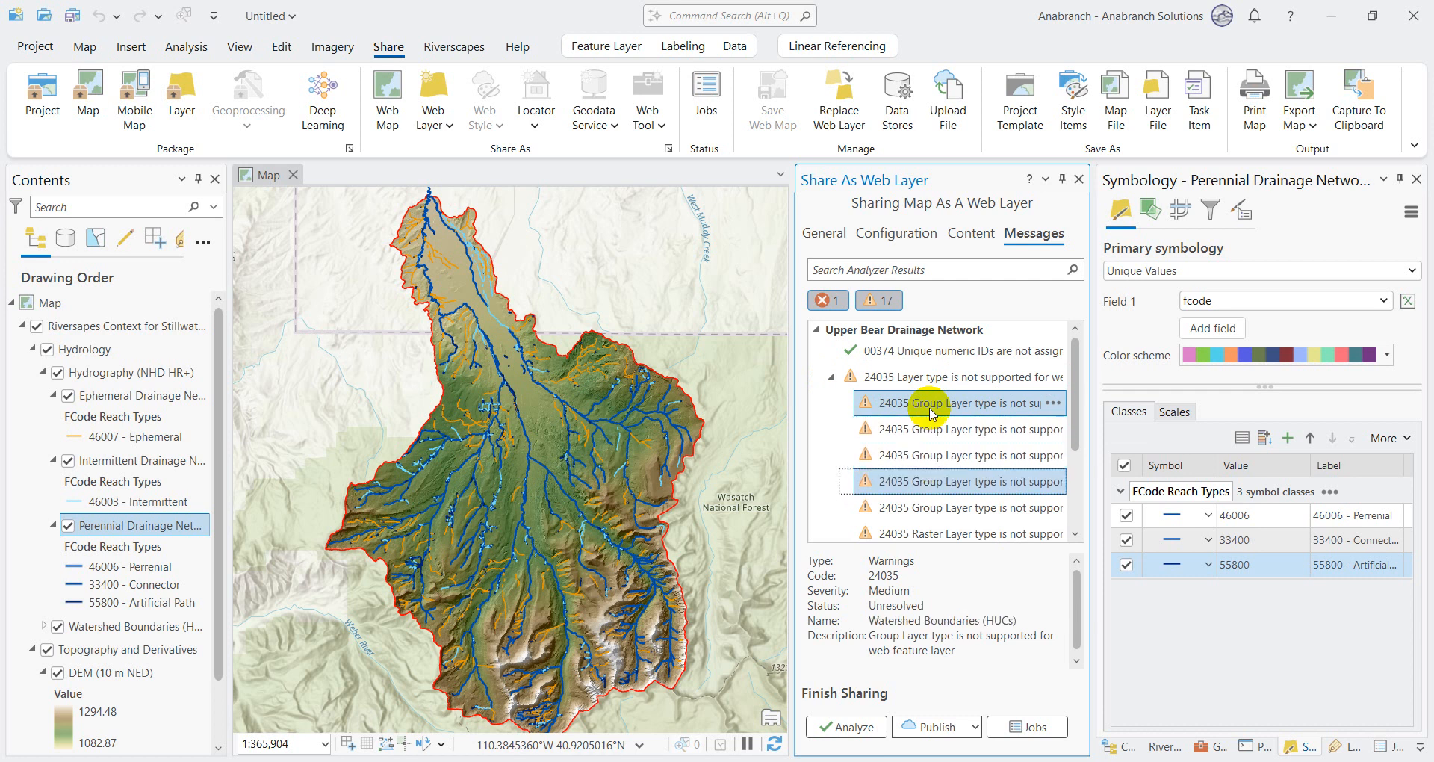
{"action": "key", "text": "Down"}
{"action": "key", "text": "Down"}
{"action": "key", "text": "Down"}
{"action": "key", "text": "Down"}
{"action": "key", "text": "Down"}
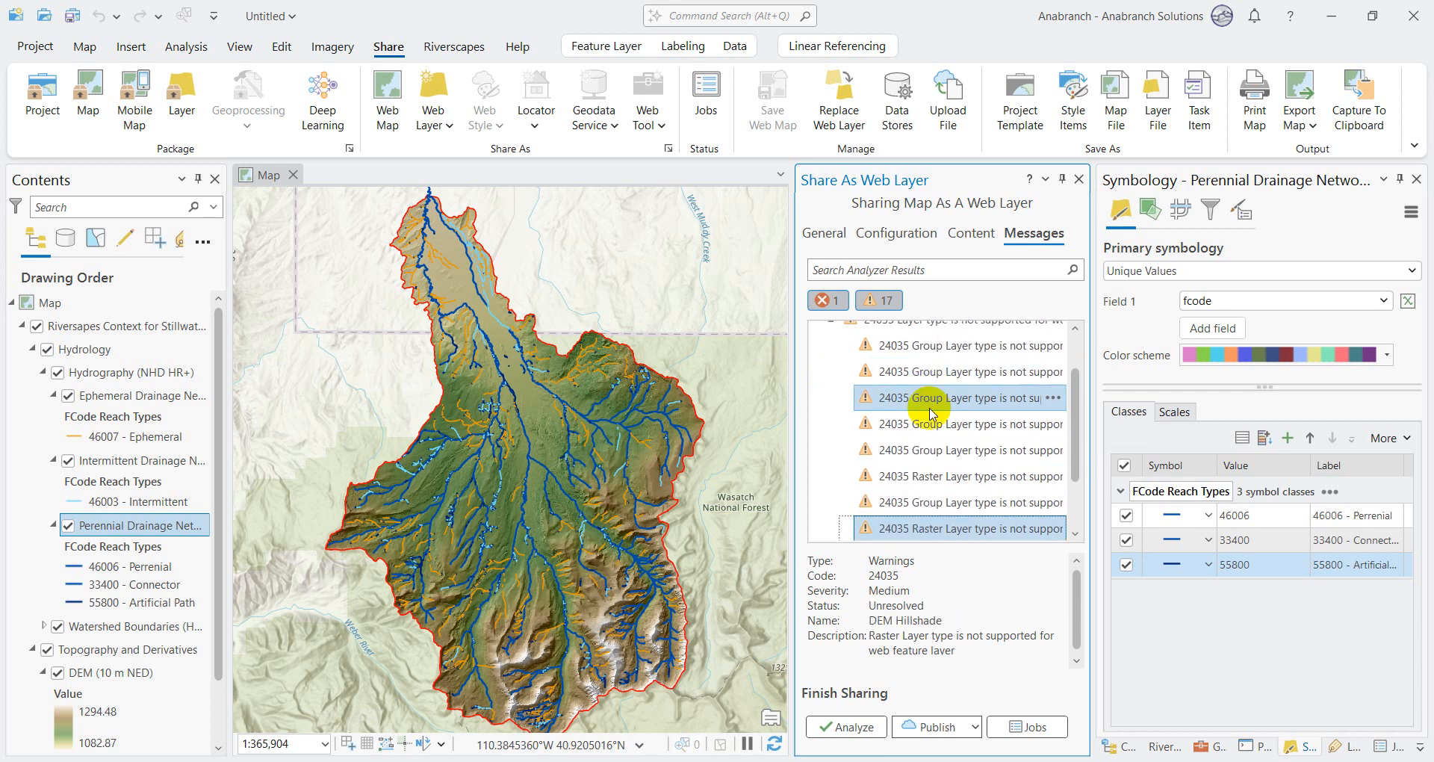
{"action": "key", "text": "Down"}
{"action": "key", "text": "Up"}
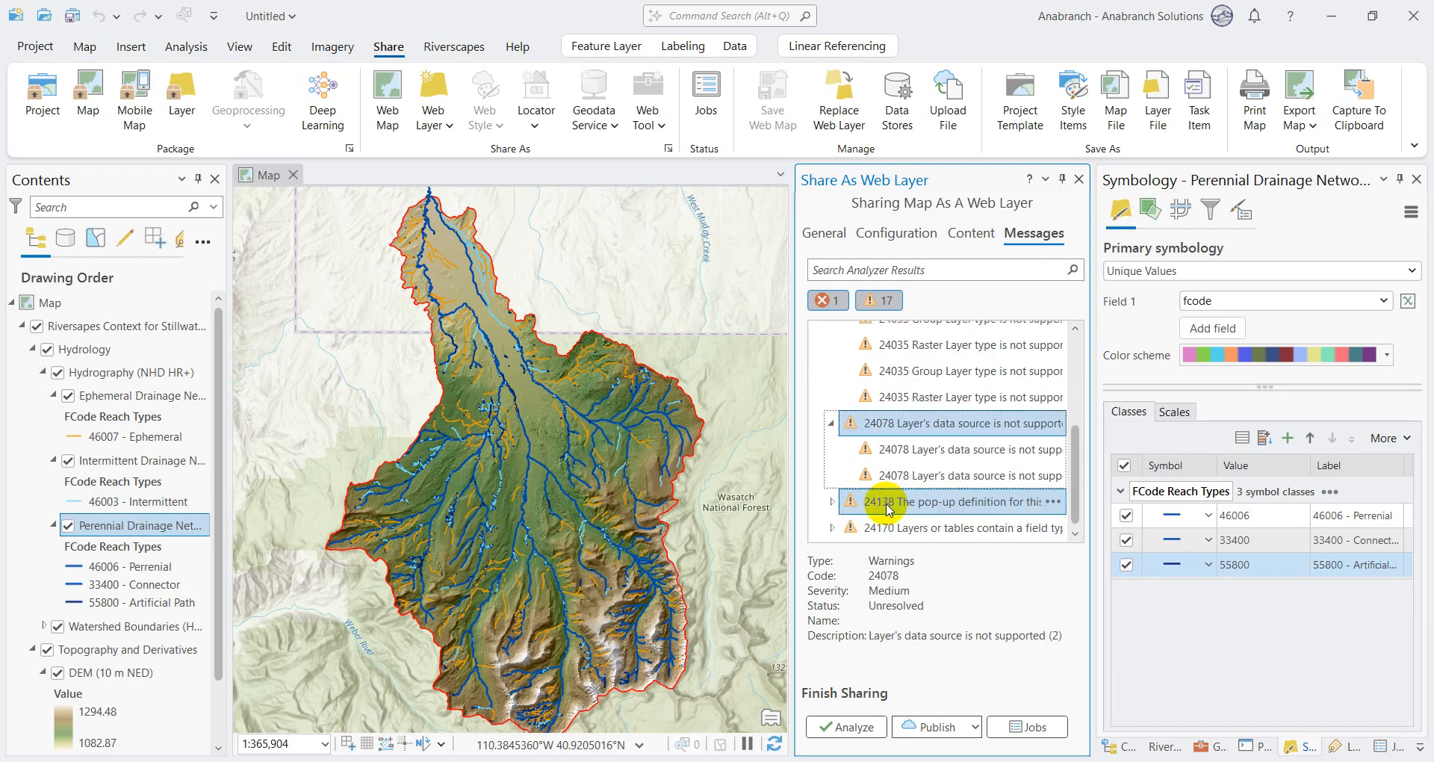
Step: Examine the individual 24078 data source warnings and 24138 pop-up definition warnings to see which layers they concern
{"action": "double_click", "coordinate": [885, 502]}
{"action": "left_click", "coordinate": [904, 456]}
{"action": "key", "text": "shift+Down"}
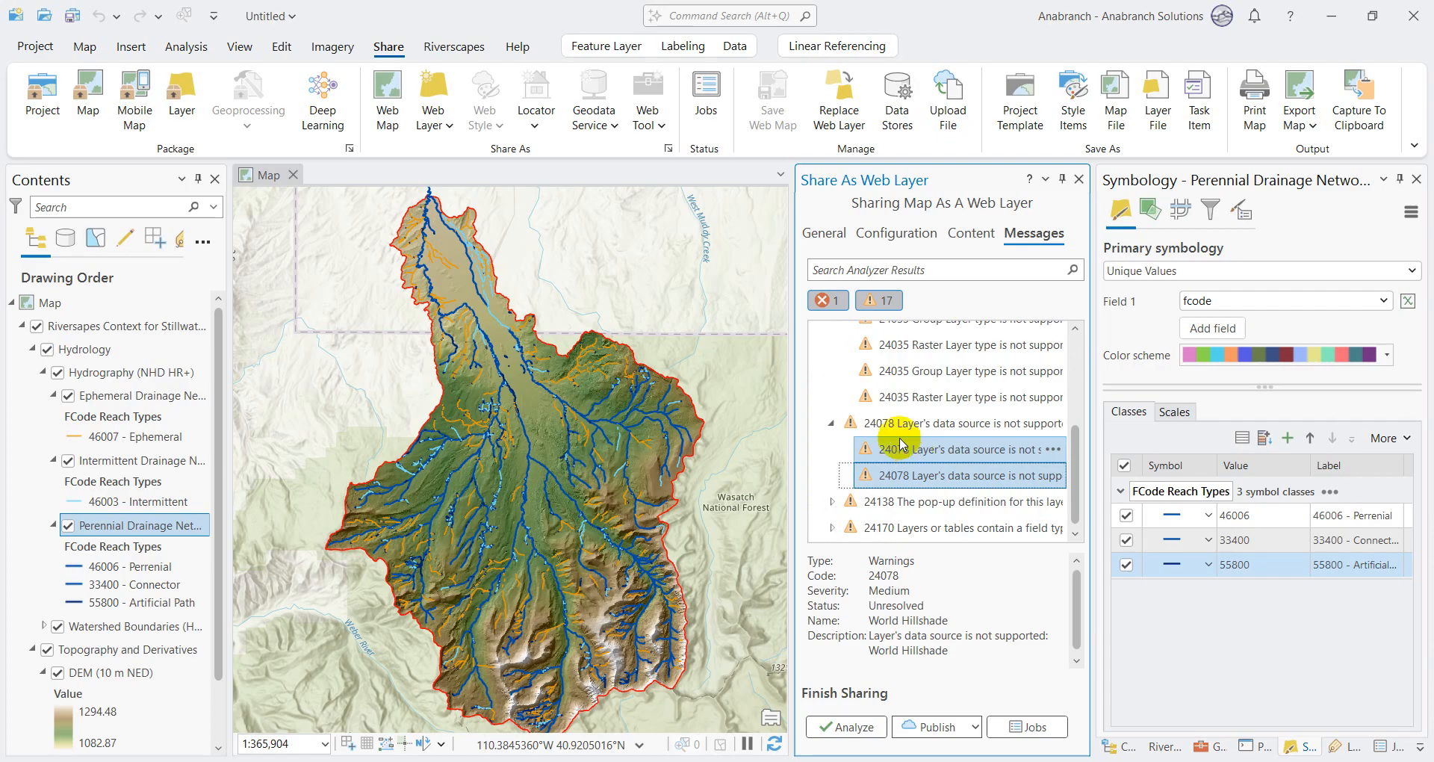
{"action": "left_click", "coordinate": [831, 423]}
{"action": "left_click", "coordinate": [833, 501]}
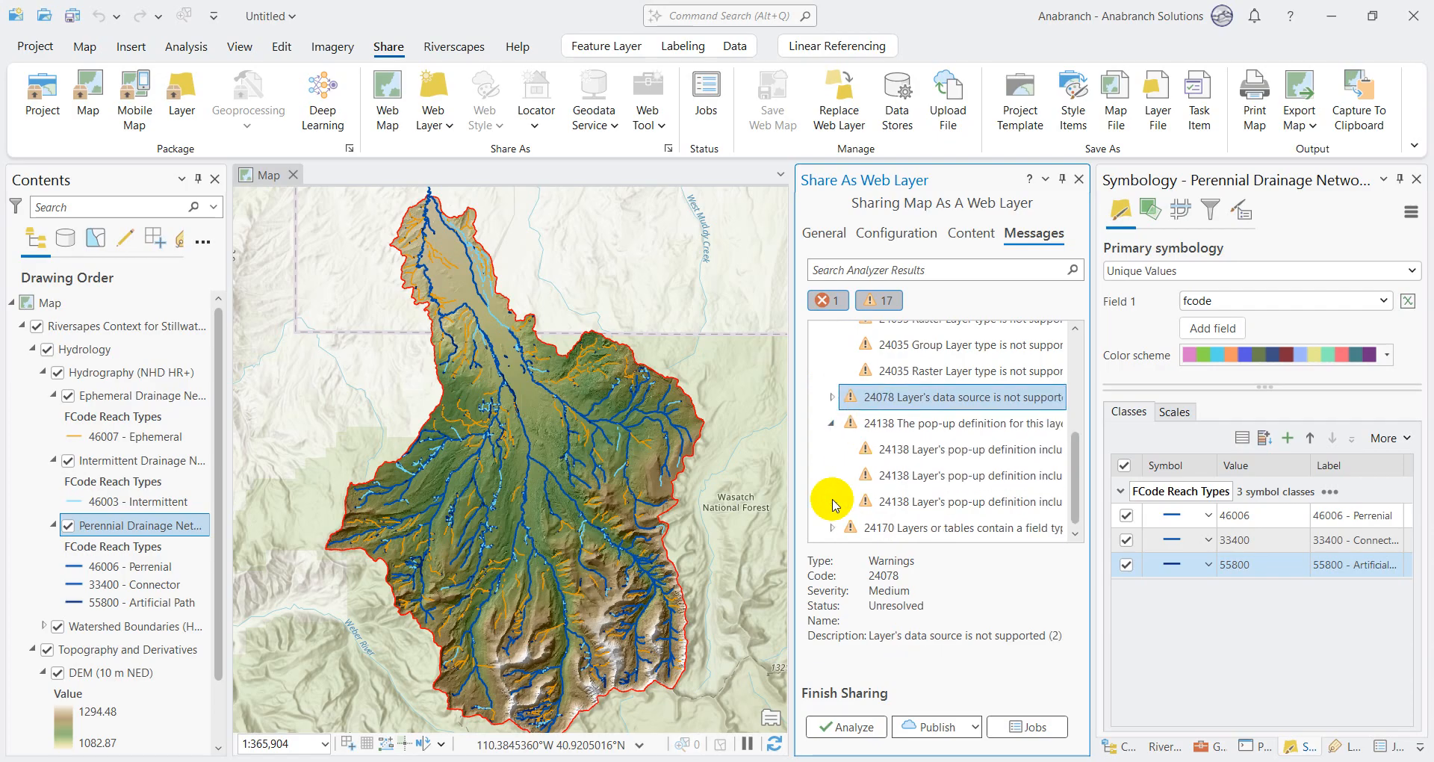
{"action": "left_click", "coordinate": [943, 448]}
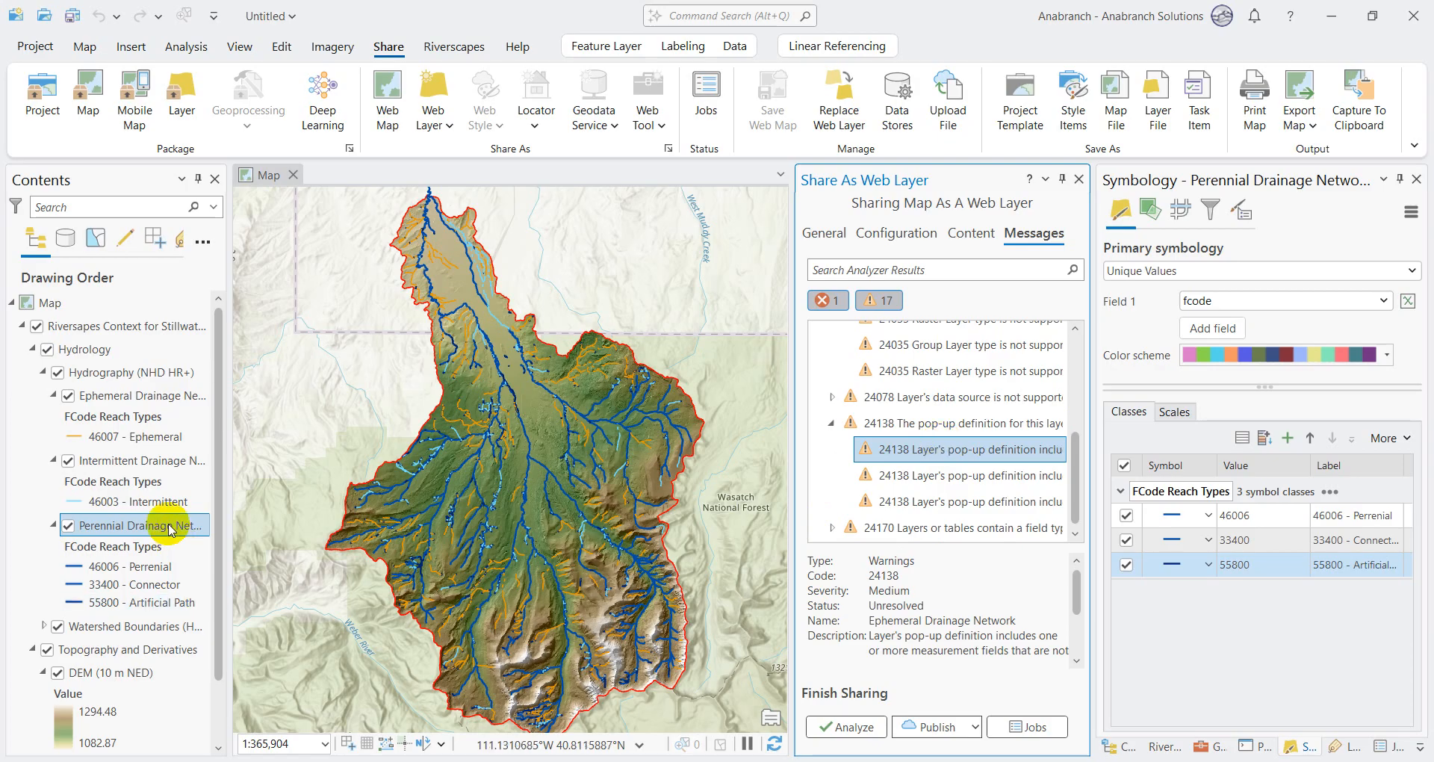
{"action": "left_click", "coordinate": [959, 478]}
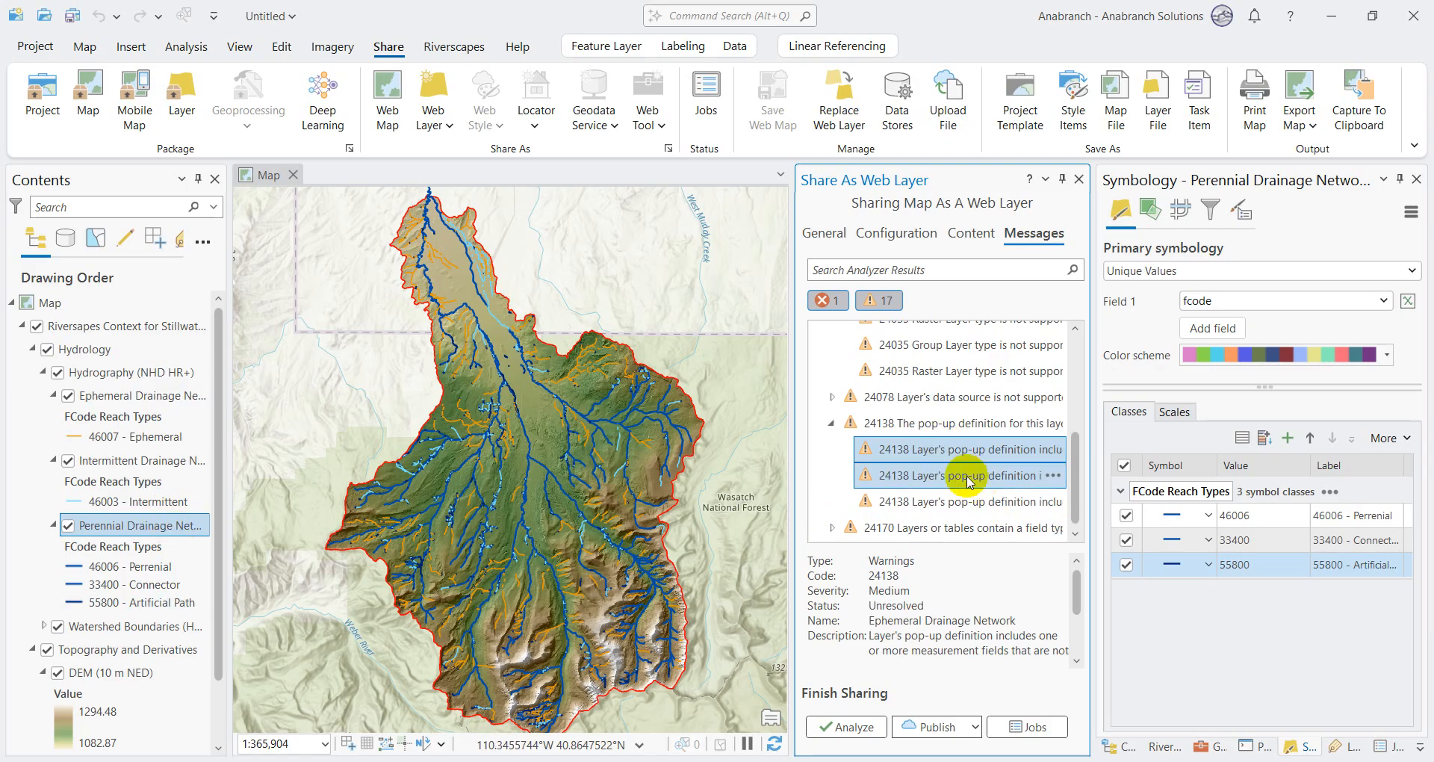
{"action": "left_click", "coordinate": [956, 501]}
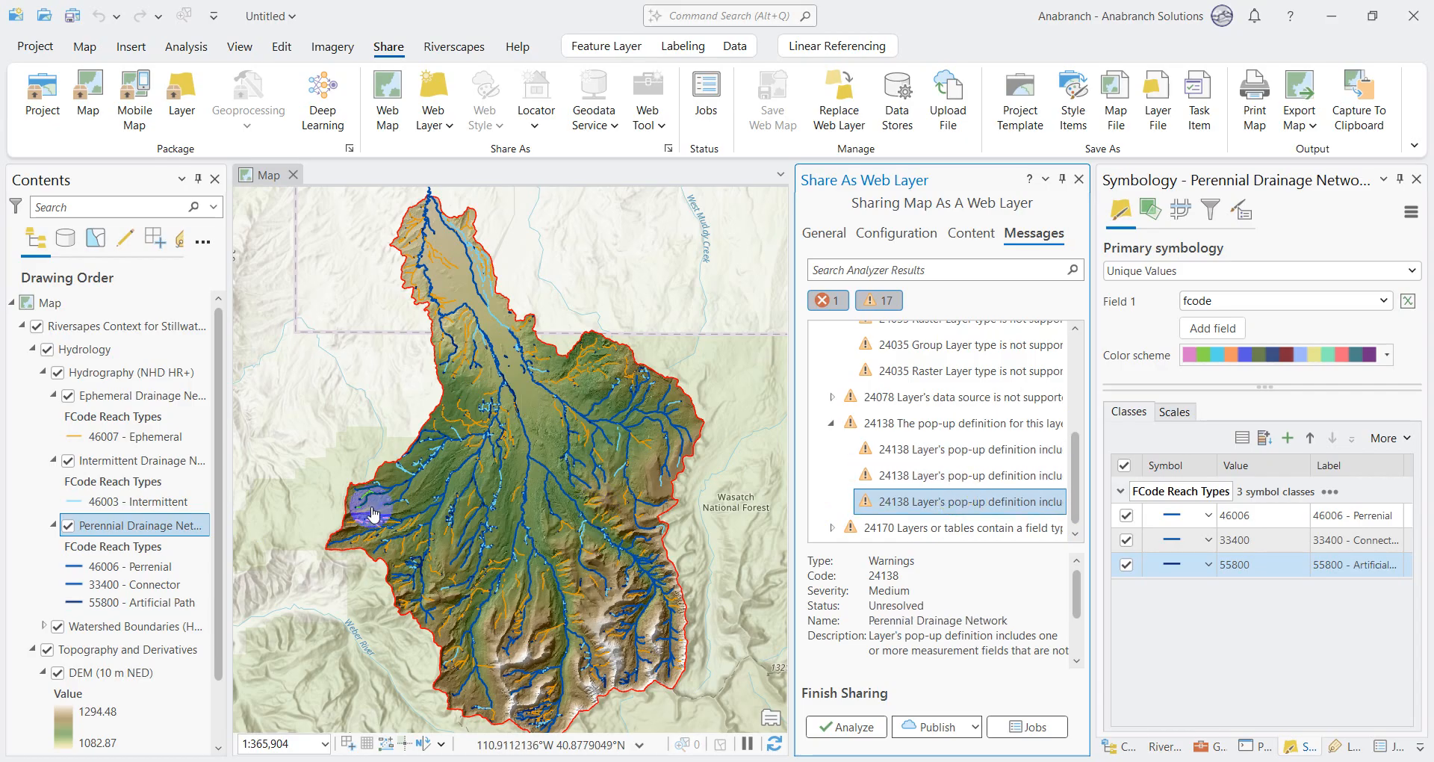
Step: Disable pop-ups for the Perennial, Intermittent and Ephemeral Drainage Network layers
{"action": "right_click", "coordinate": [156, 526]}
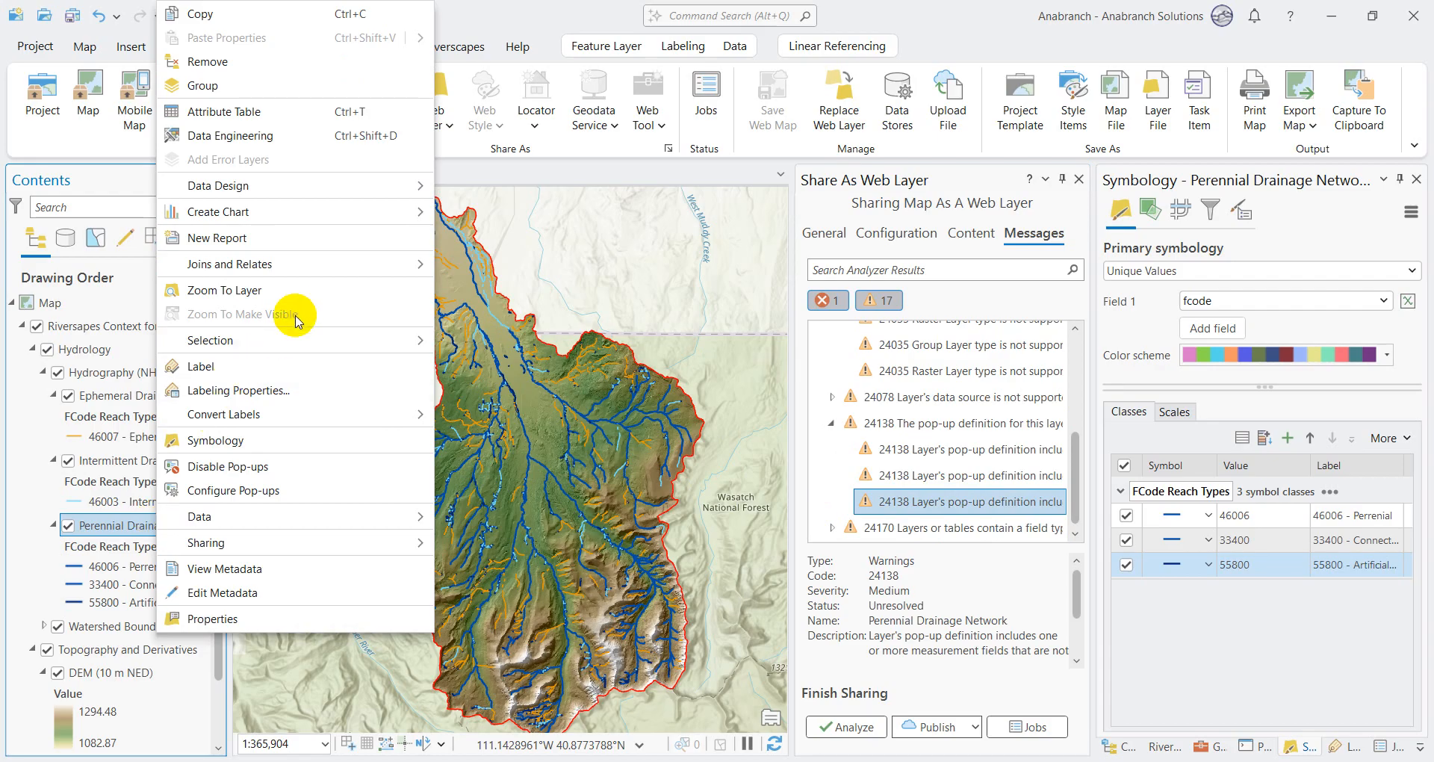
{"action": "left_click", "coordinate": [272, 466]}
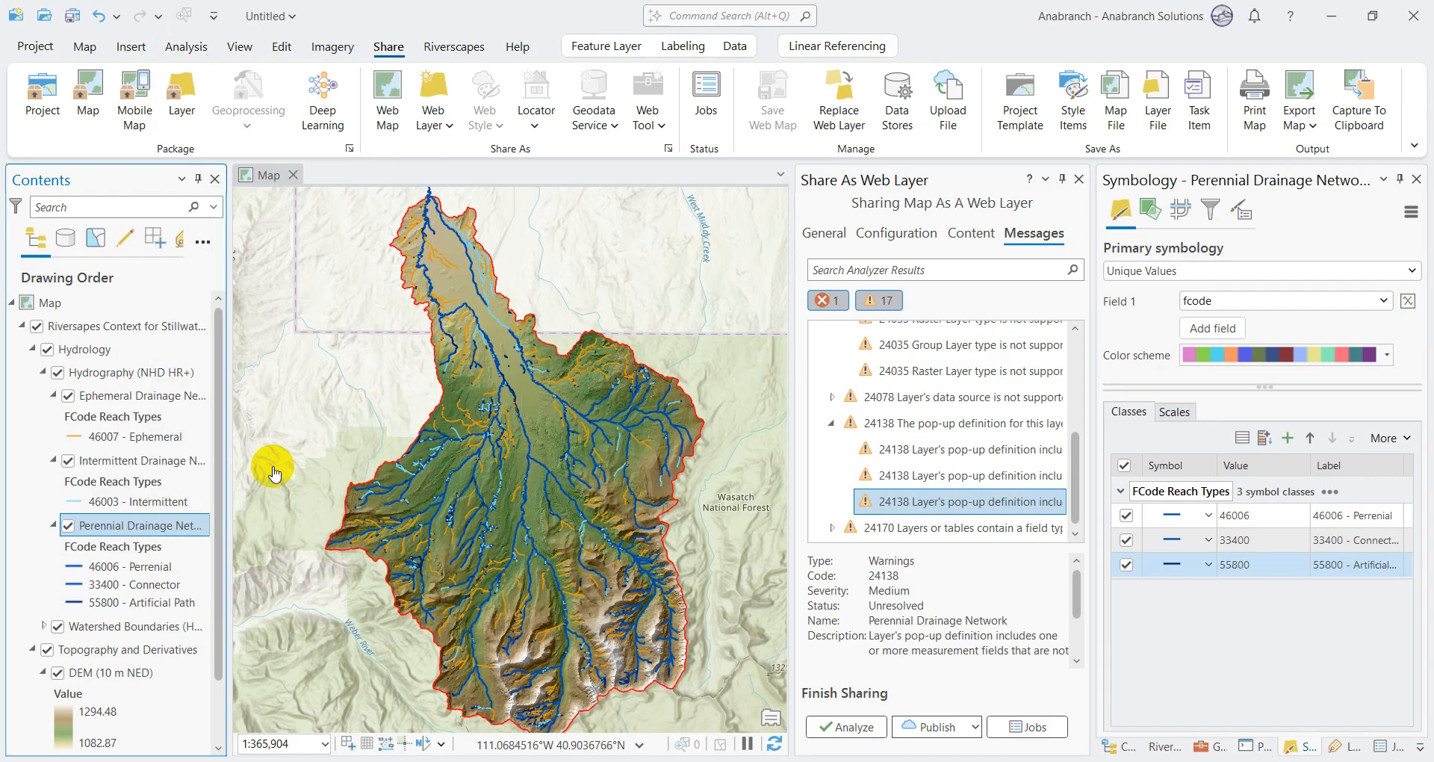
{"action": "right_click", "coordinate": [126, 466]}
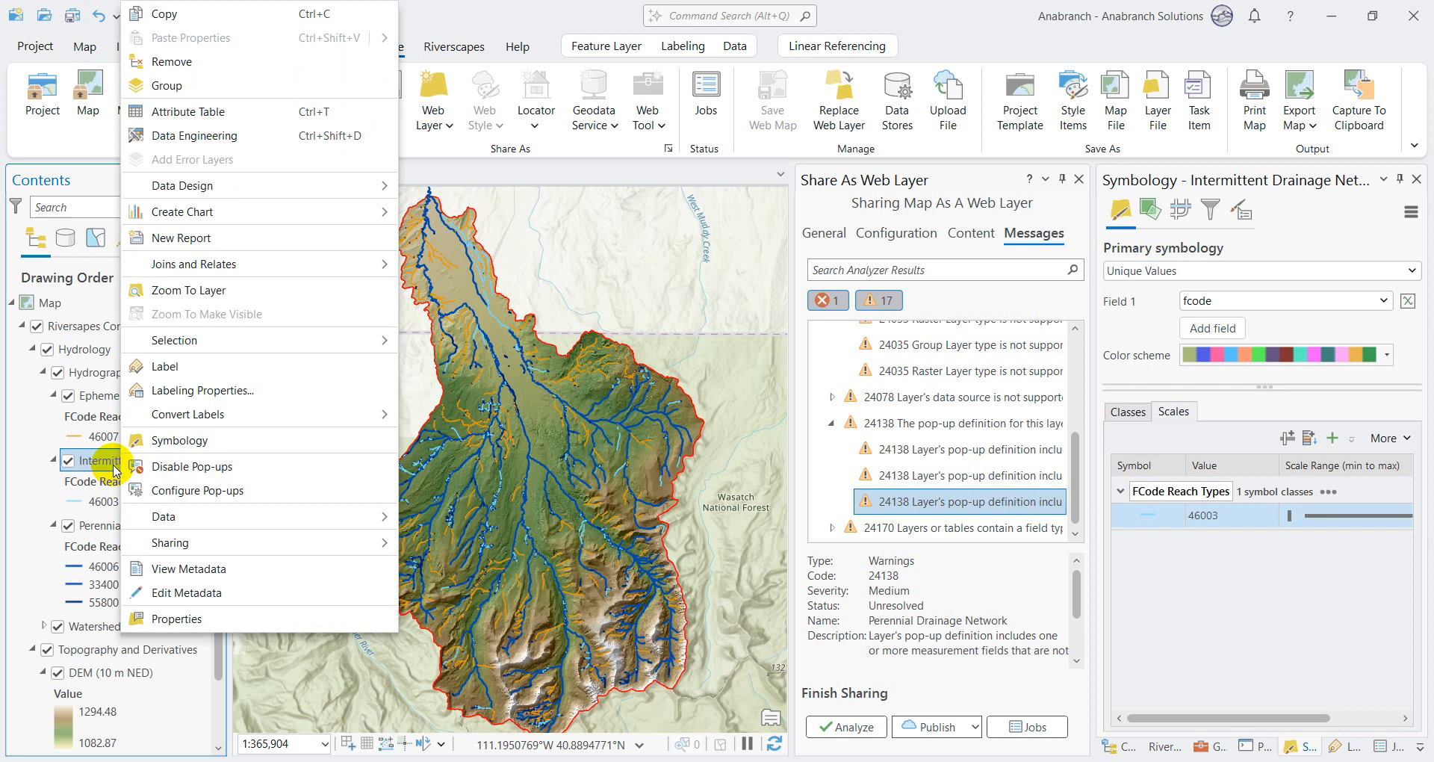
{"action": "left_click", "coordinate": [230, 464]}
{"action": "left_click", "coordinate": [134, 414]}
{"action": "right_click", "coordinate": [140, 416]}
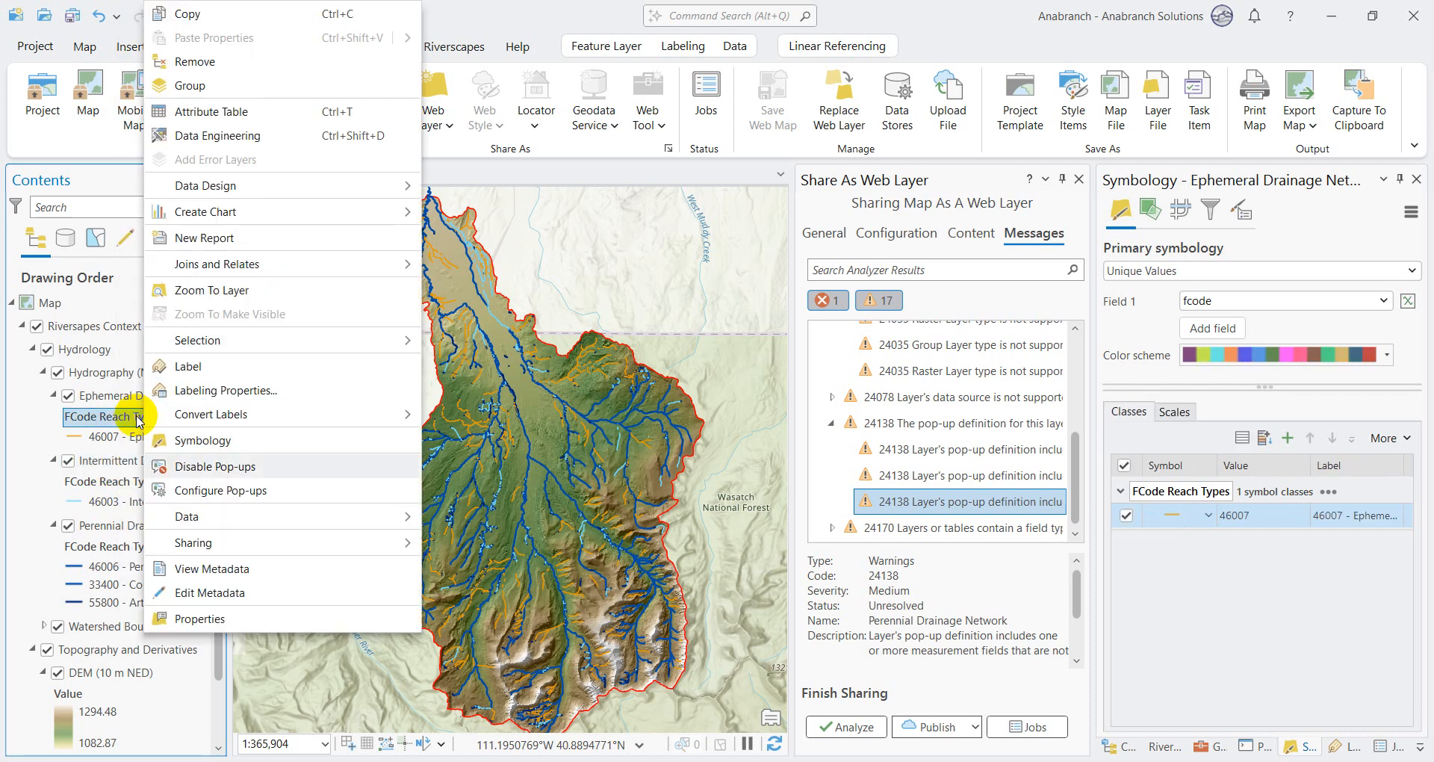
{"action": "left_click", "coordinate": [240, 466]}
Step: Expand the 24170 field type warnings and examine the first one to see which layer it concerns
{"action": "left_click", "coordinate": [830, 529]}
{"action": "left_click", "coordinate": [924, 523]}
{"action": "scroll", "coordinate": [925, 476], "scroll_direction": "down", "scroll_amount": 2}
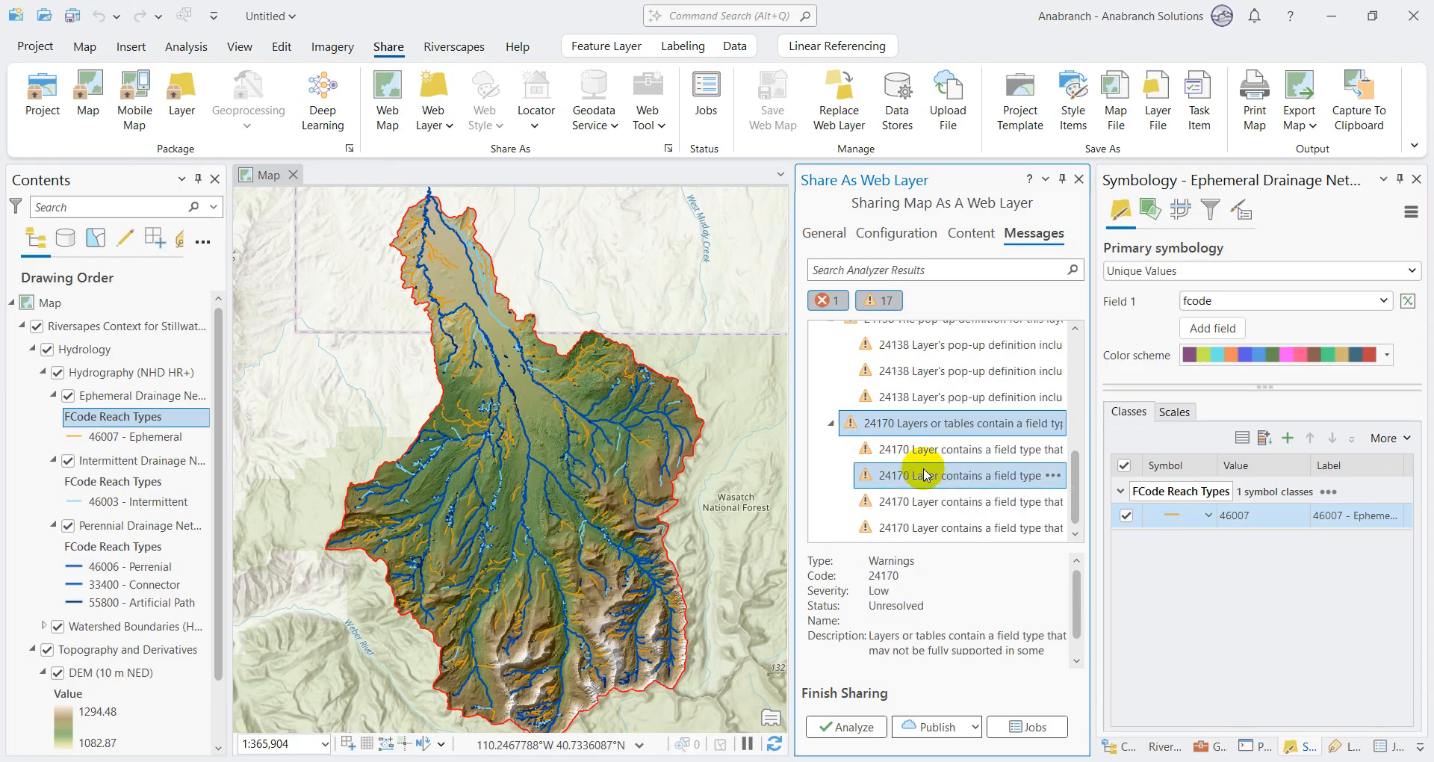
{"action": "left_click", "coordinate": [907, 450]}
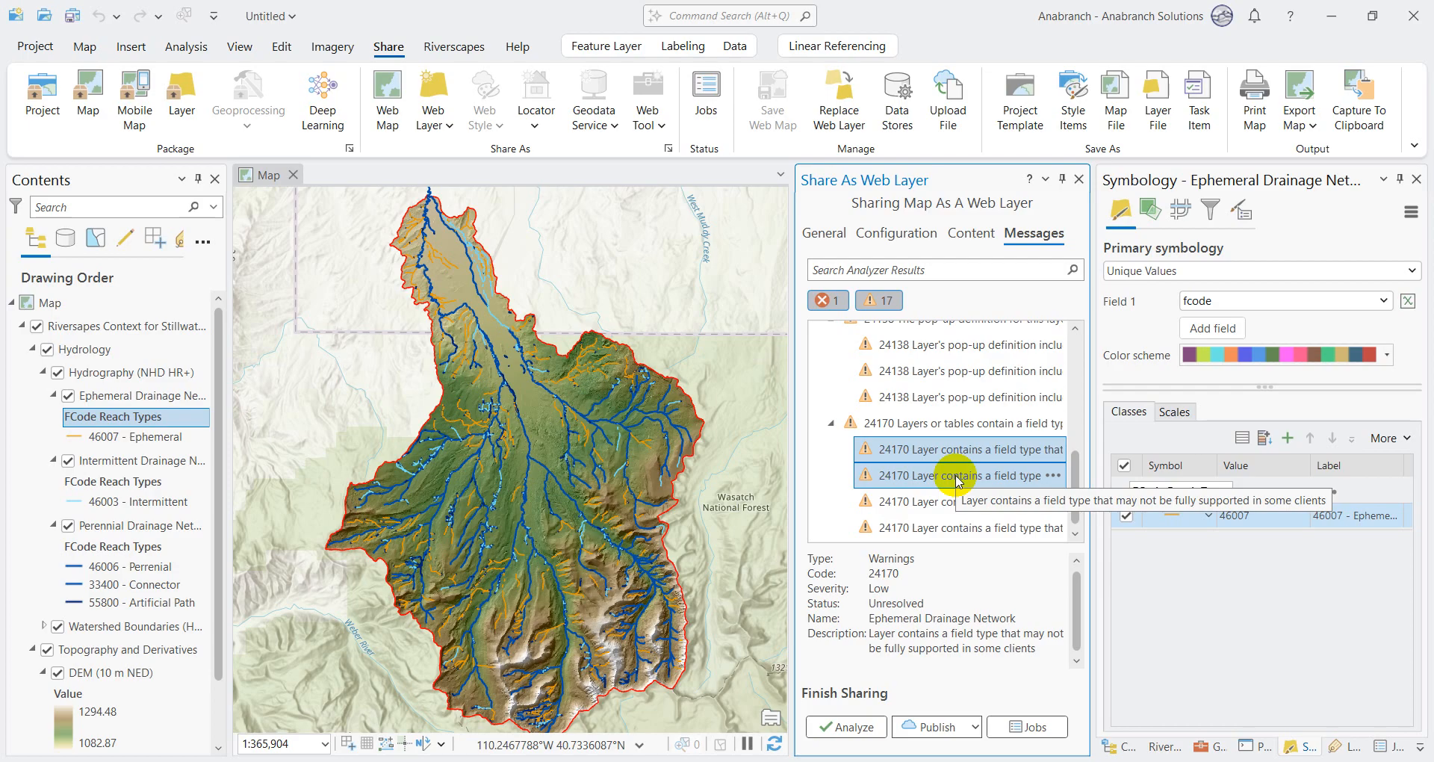
Step: Analyze the web layer again and review the remaining 24035, 24078 and 24170 warnings
{"action": "left_click", "coordinate": [870, 728]}
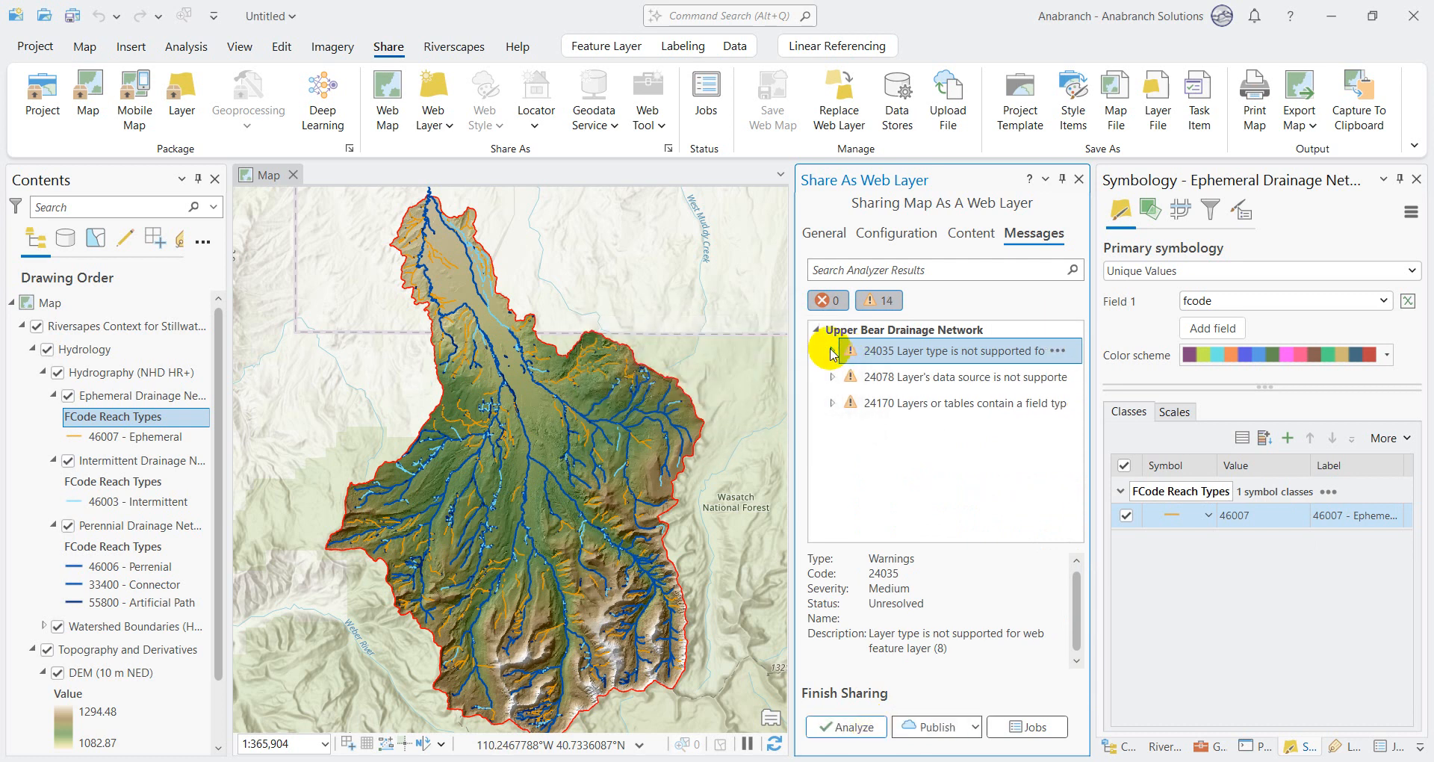
{"action": "left_click", "coordinate": [925, 376]}
{"action": "left_click", "coordinate": [926, 405]}
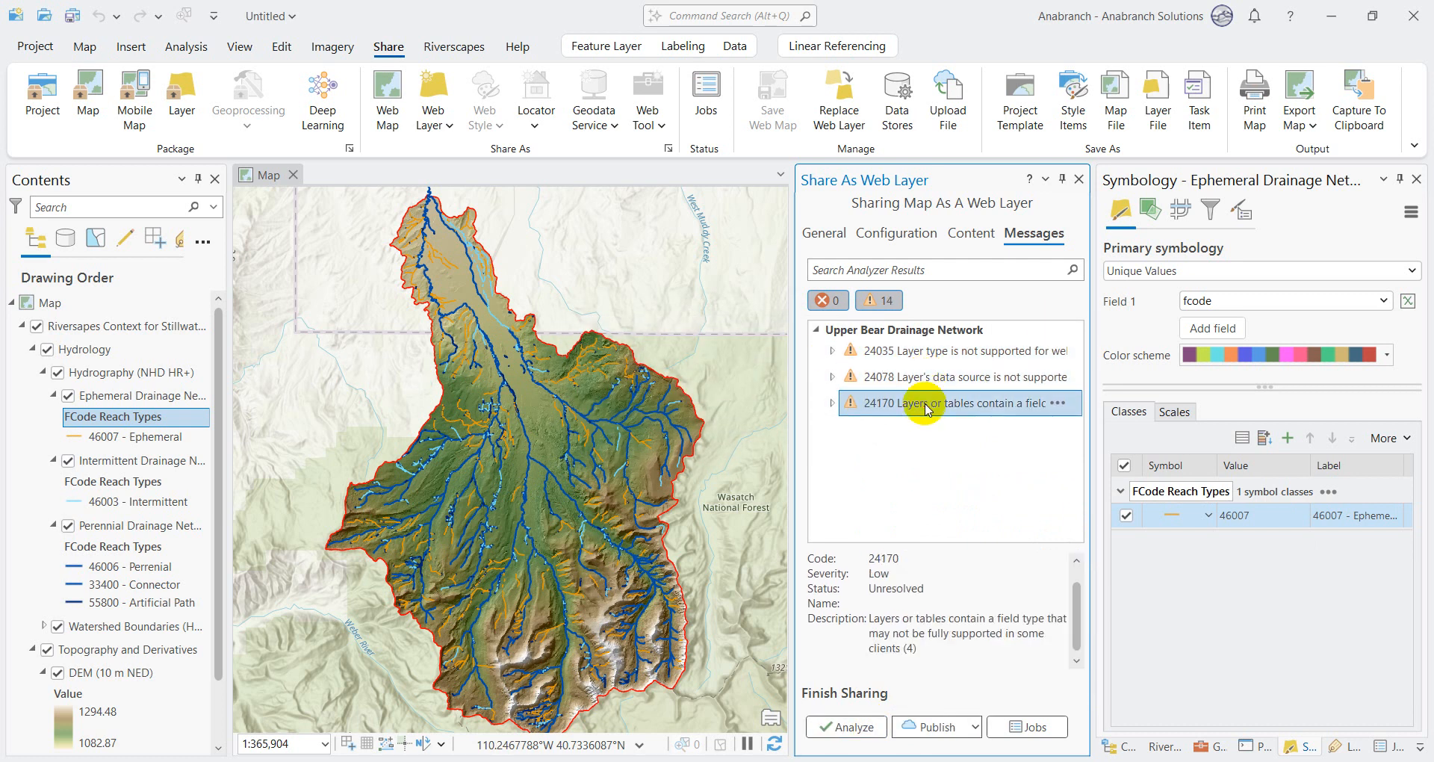
{"action": "left_click", "coordinate": [832, 403]}
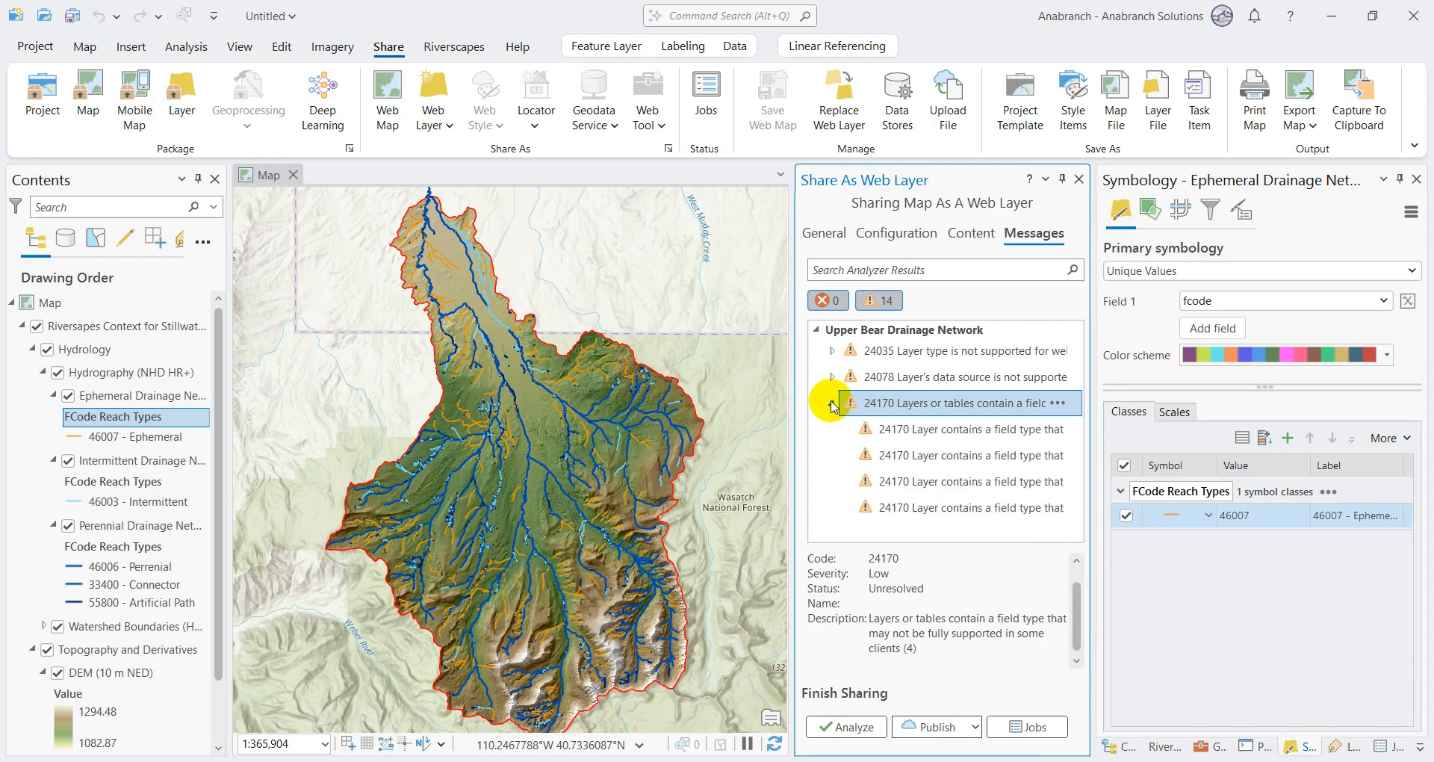
{"action": "left_click", "coordinate": [925, 431]}
{"action": "left_click", "coordinate": [831, 403]}
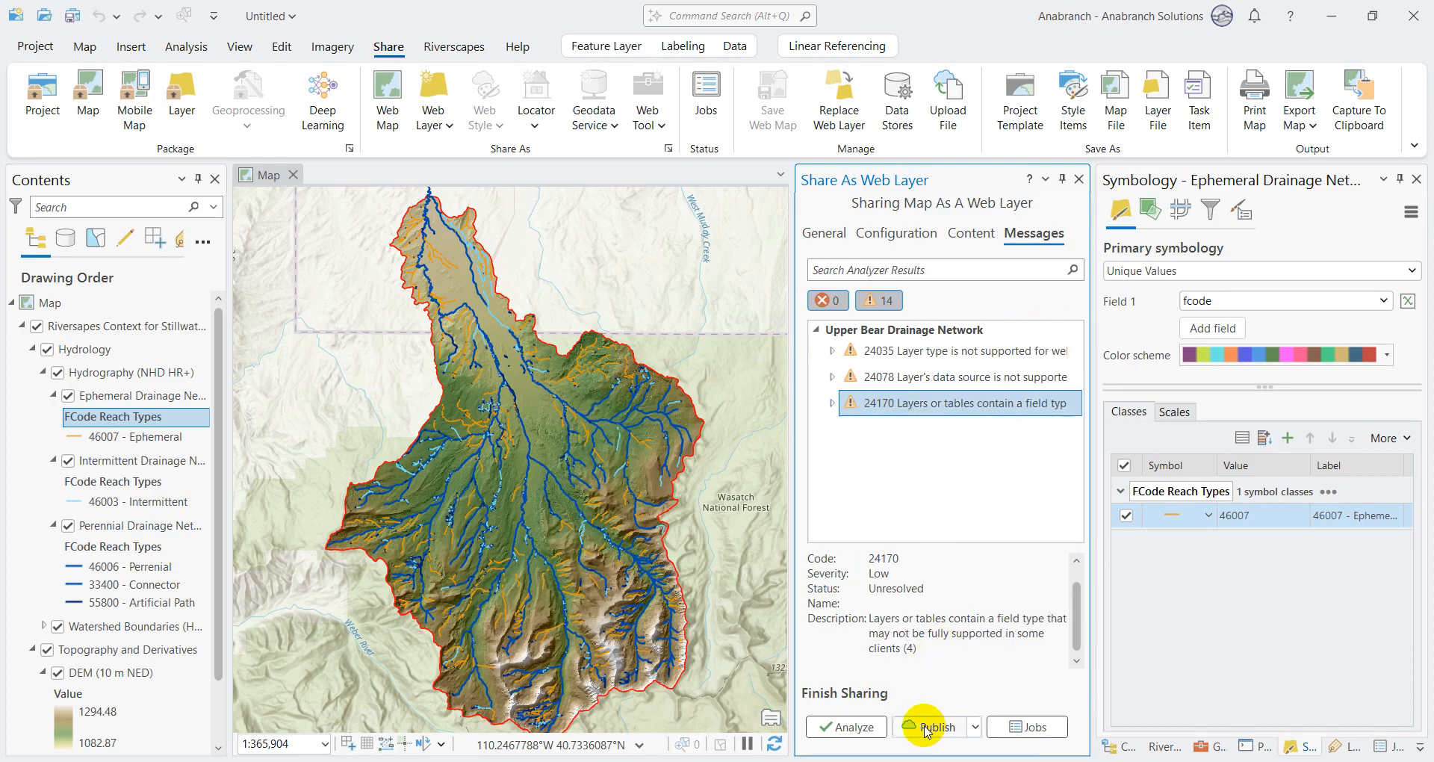
Step: Publish the Upper Bear Drainage Network web layer, accepting the warning about field types with limited web client support
{"action": "left_click", "coordinate": [926, 728]}
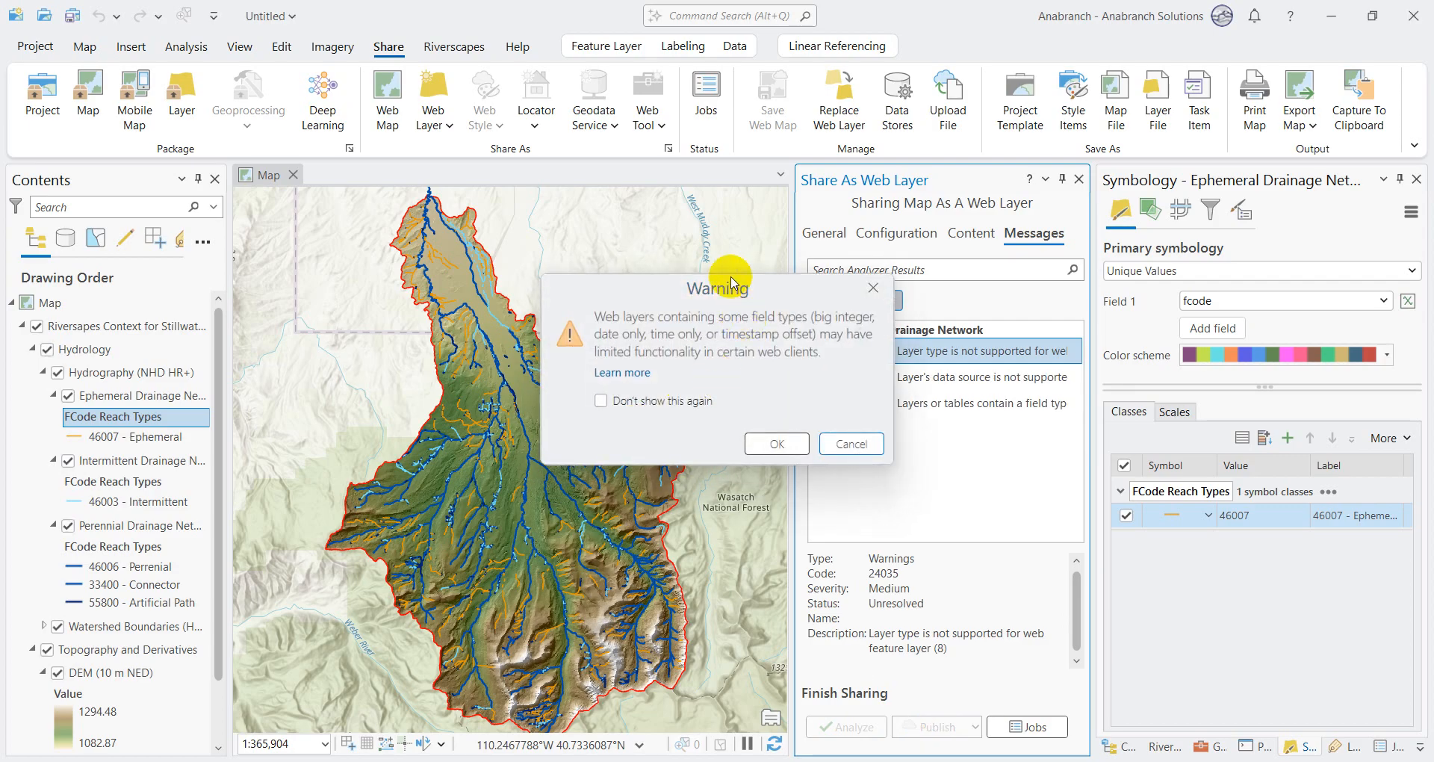
{"action": "left_click_drag", "start_coordinate": [730, 287], "coordinate": [605, 281]}
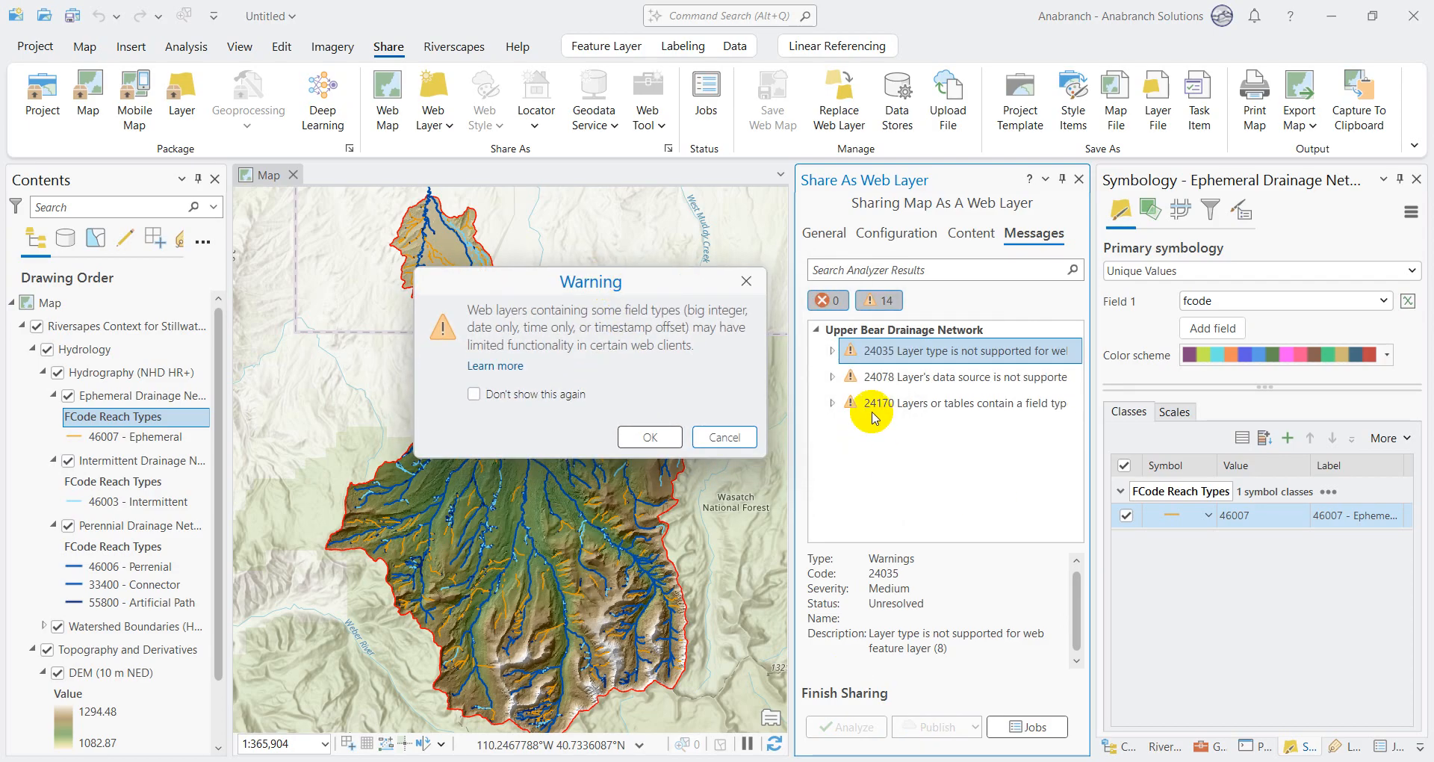
{"action": "left_click", "coordinate": [666, 439]}
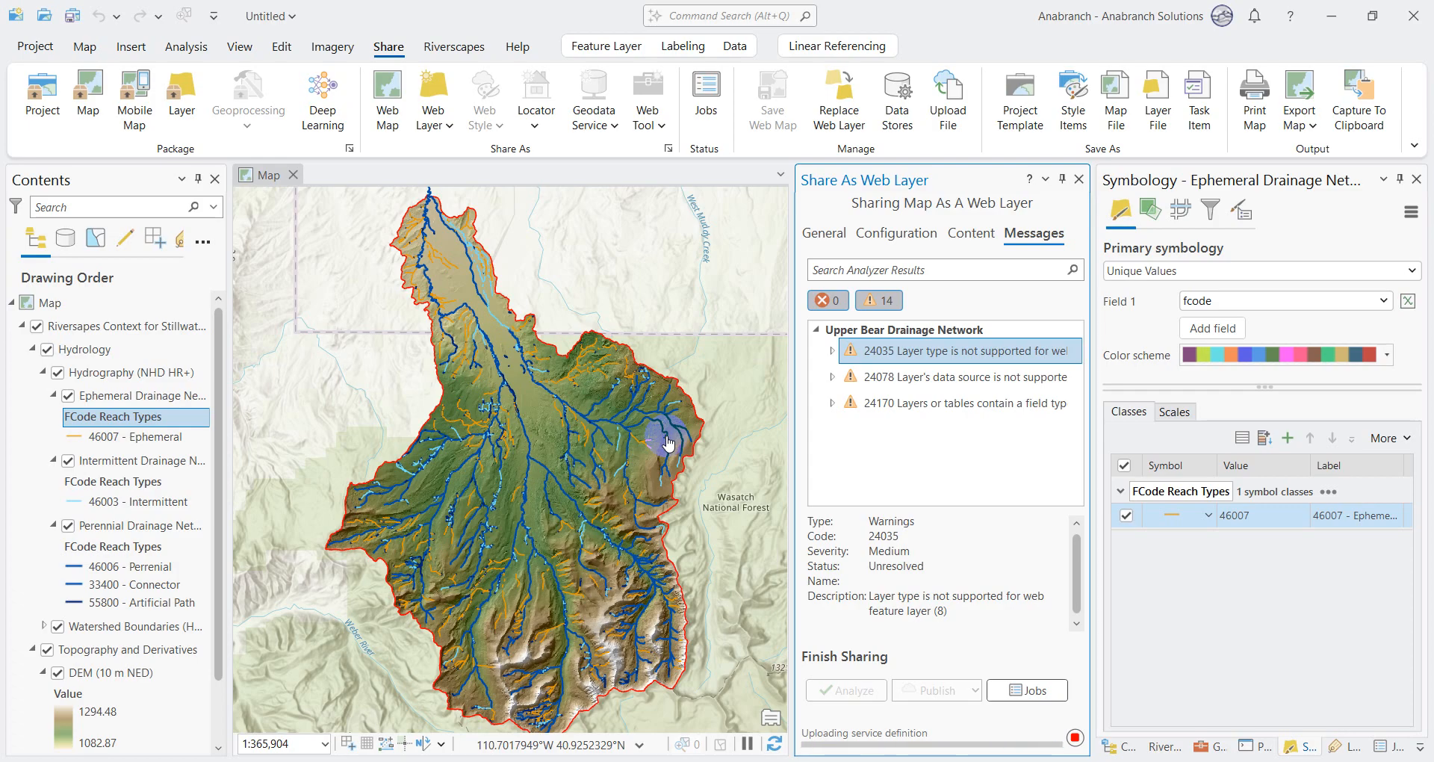
{"action": "mouse_move", "coordinate": [965, 761]}
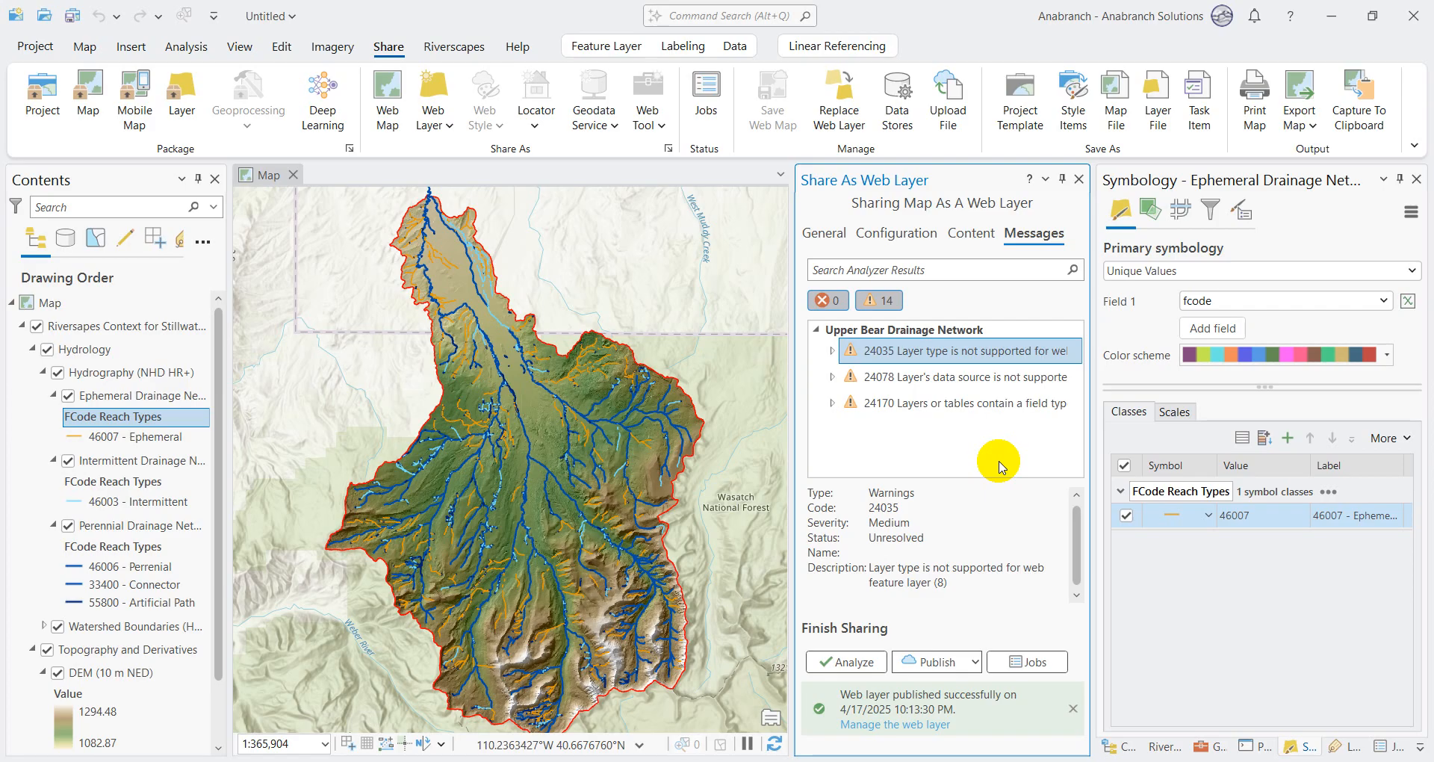
Step: Show the Catalog and collapse the Hydrology group in the map's layer list
{"action": "left_click", "coordinate": [1118, 747]}
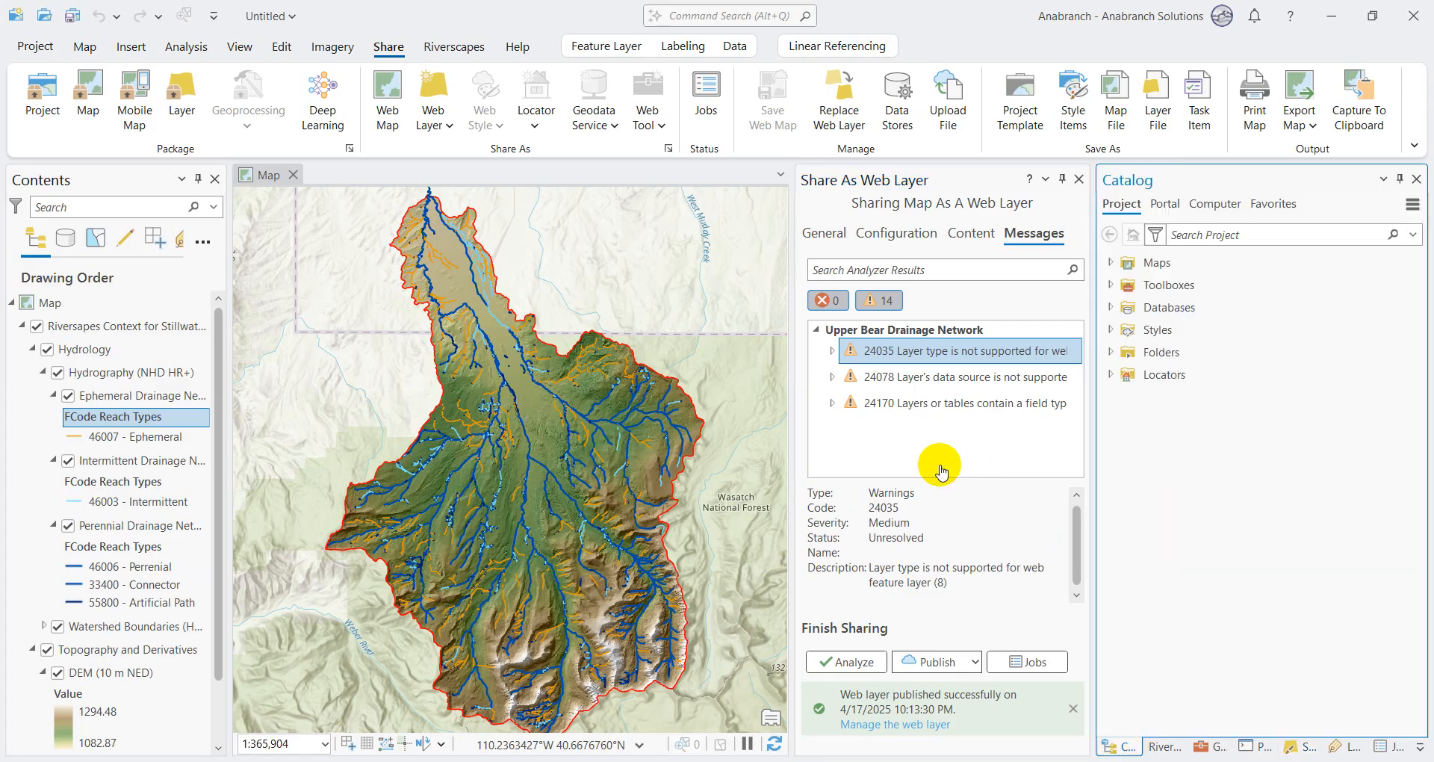
{"action": "left_click", "coordinate": [33, 349]}
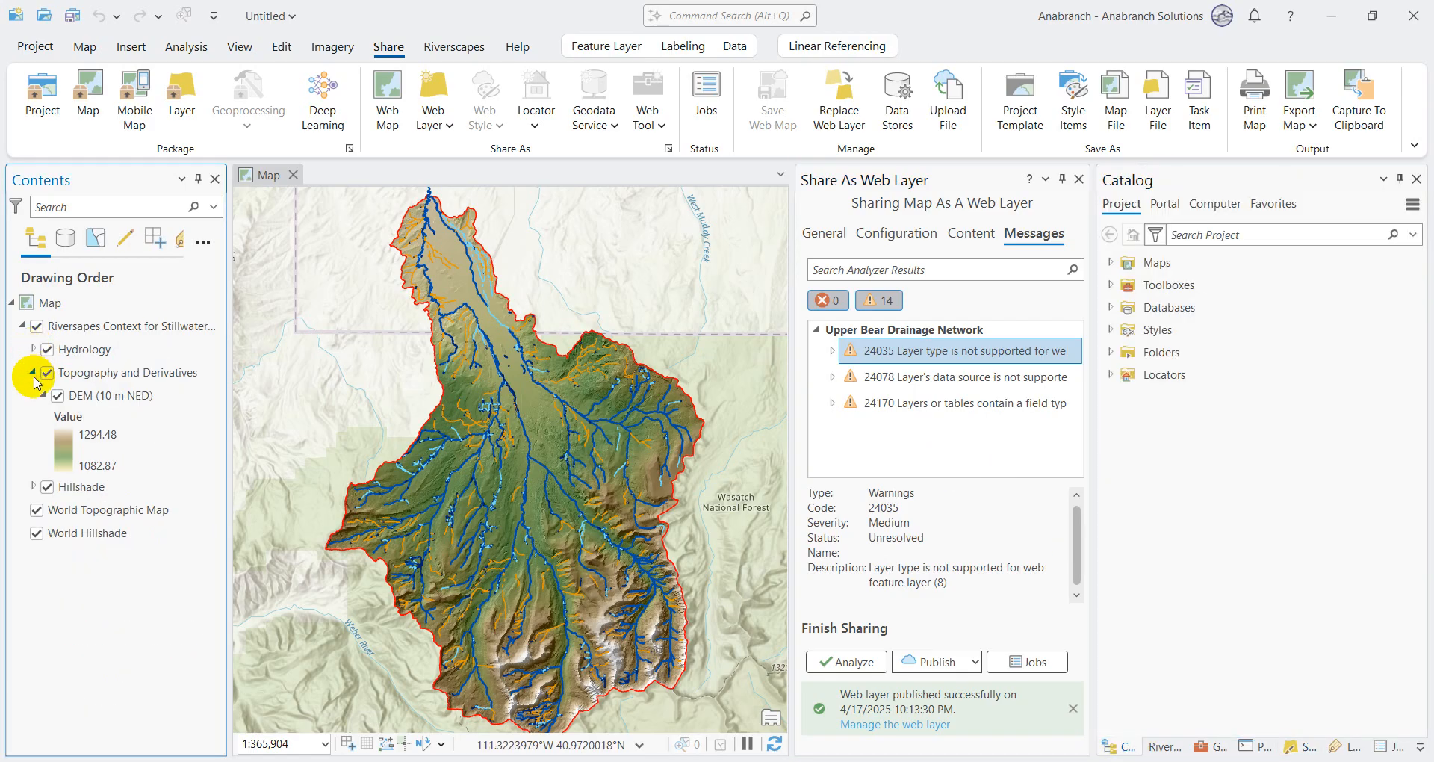
{"action": "left_click", "coordinate": [32, 349]}
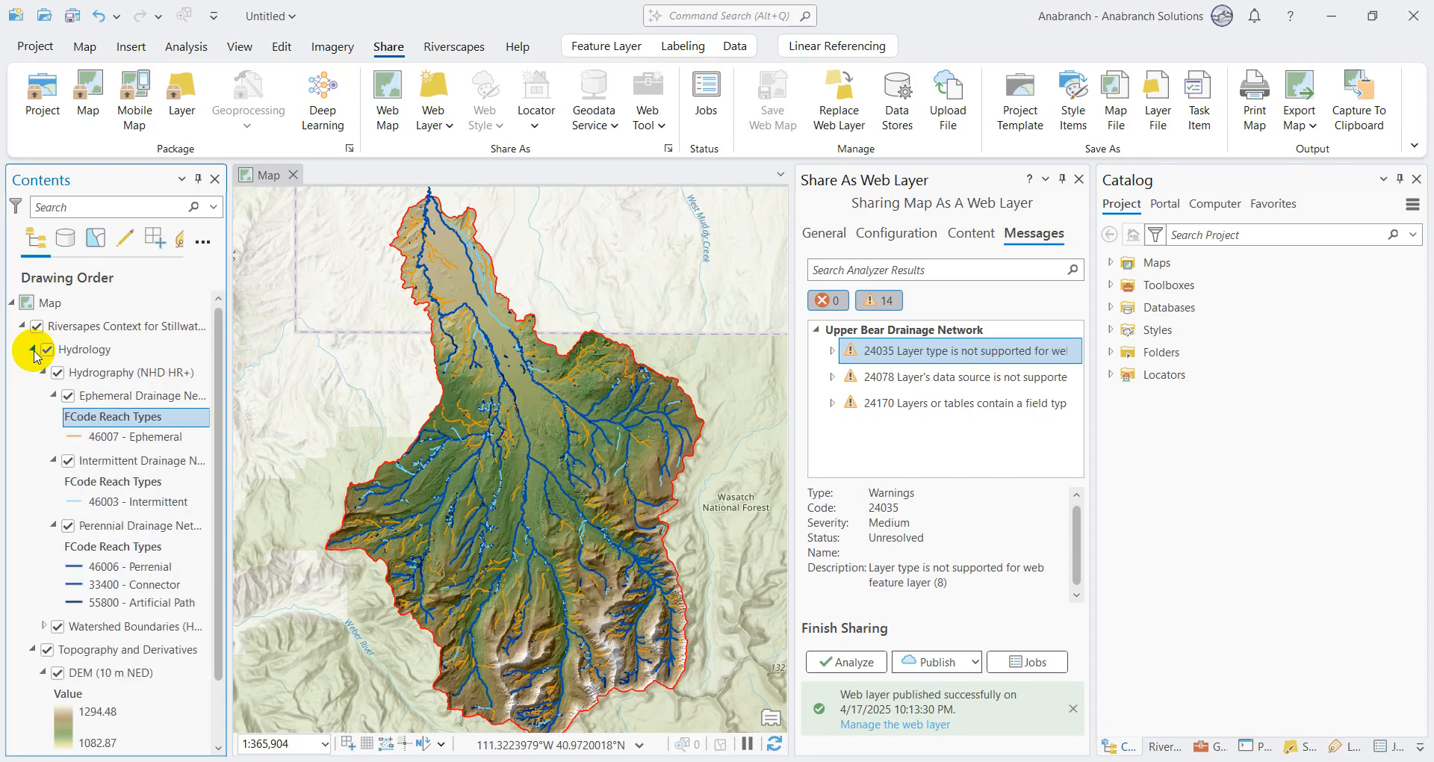
{"action": "left_click", "coordinate": [32, 349]}
Step: Add the published Upper Bear Drainage Network layer from the portal's Riverscapes Test folder to the current map
{"action": "left_click", "coordinate": [1172, 207]}
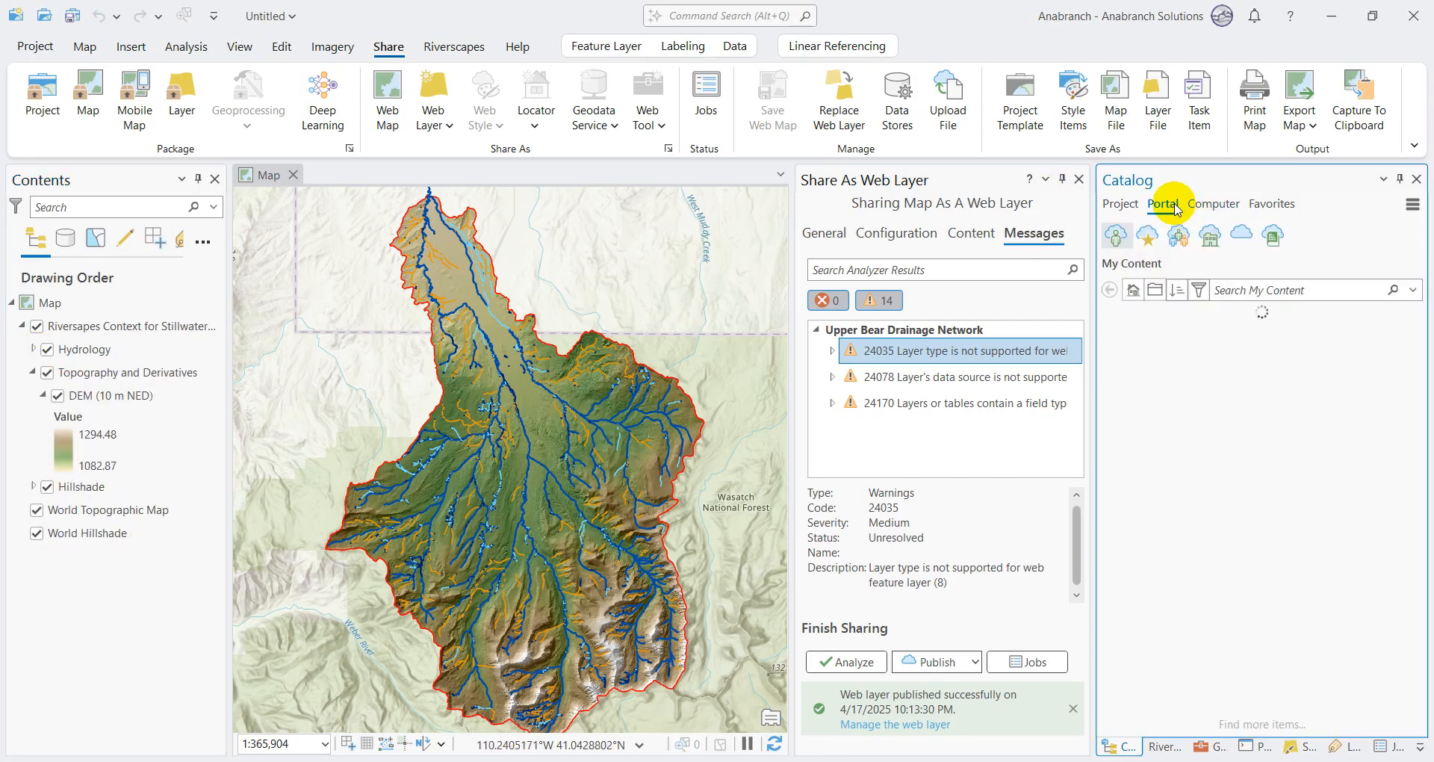
{"action": "scroll", "coordinate": [1245, 553], "scroll_direction": "down", "scroll_amount": 5}
{"action": "scroll", "coordinate": [1240, 561], "scroll_direction": "up", "scroll_amount": 5}
{"action": "scroll", "coordinate": [1236, 564], "scroll_direction": "down", "scroll_amount": 1}
{"action": "double_click", "coordinate": [1190, 595]}
{"action": "right_click", "coordinate": [1221, 313]}
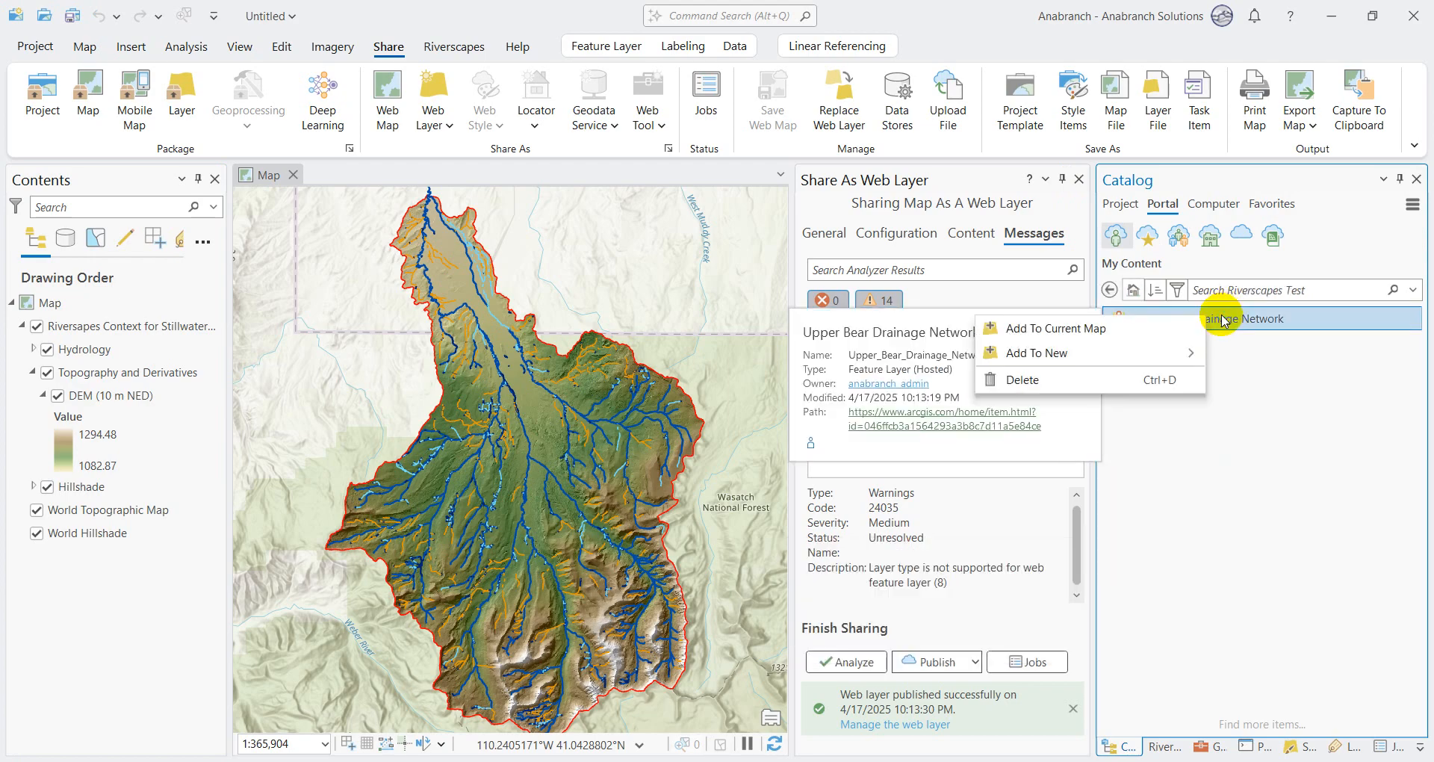
{"action": "left_click", "coordinate": [1130, 331]}
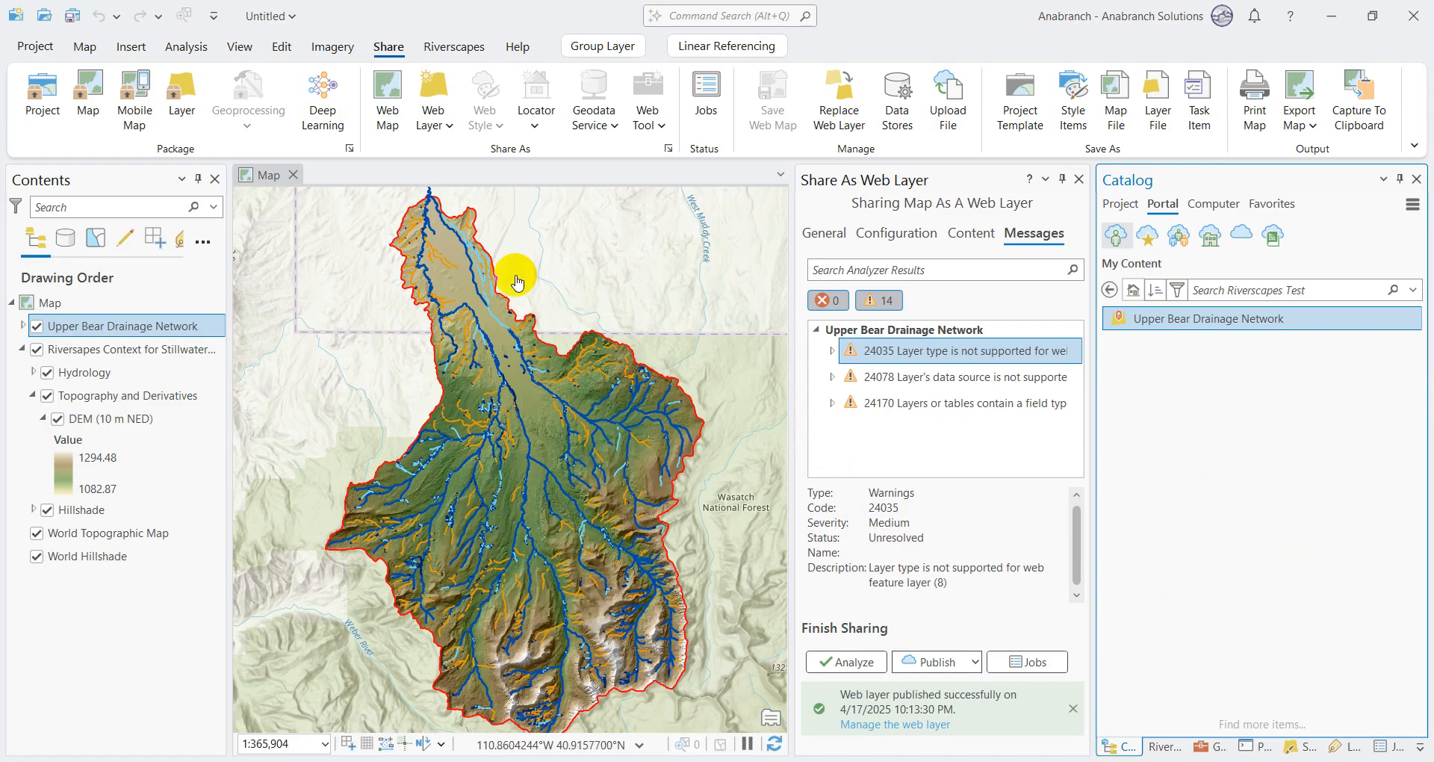
Step: Toggle the local Hydrology group's visibility to compare it with the web layer, and remove that group from the map
{"action": "left_click", "coordinate": [37, 348]}
{"action": "left_click", "coordinate": [54, 378]}
{"action": "left_click", "coordinate": [52, 376]}
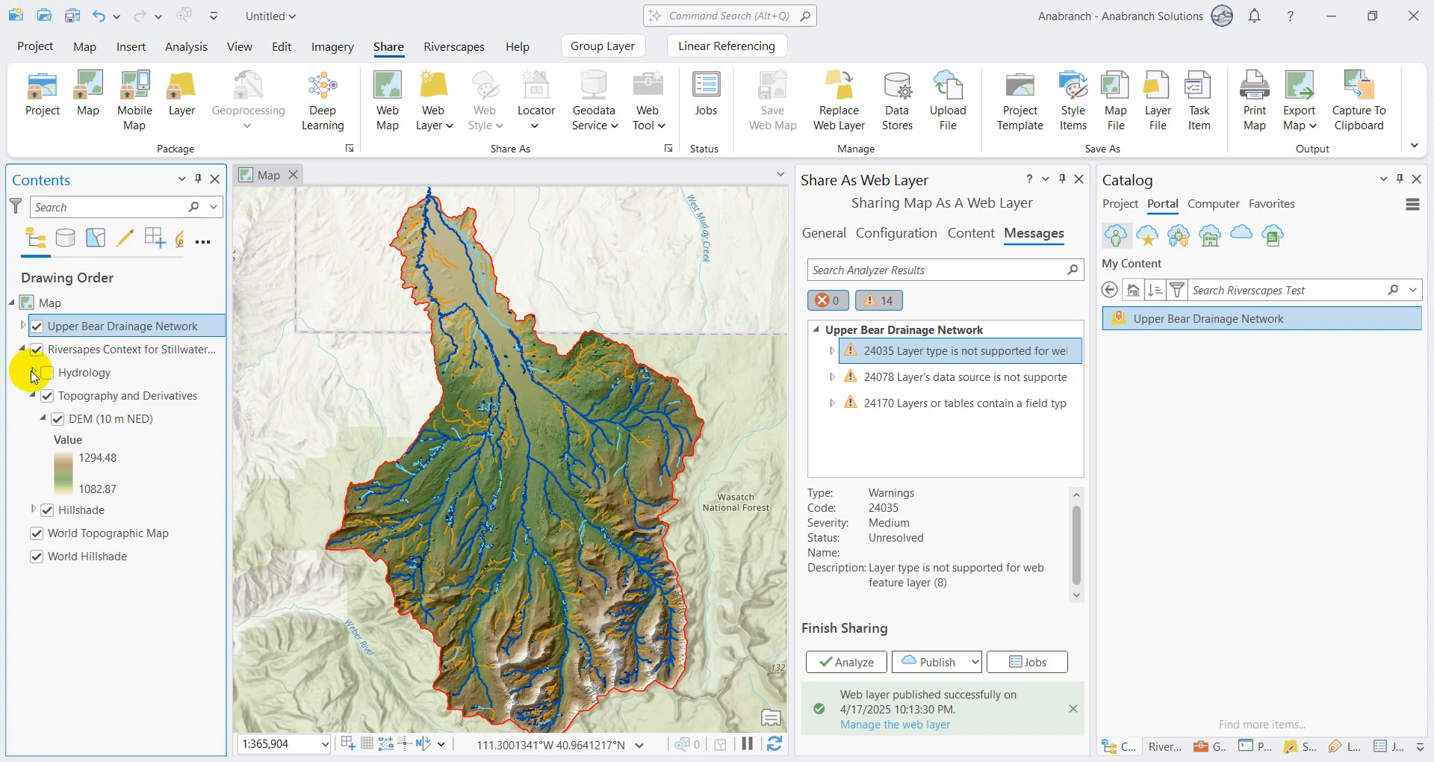
{"action": "left_click", "coordinate": [46, 372]}
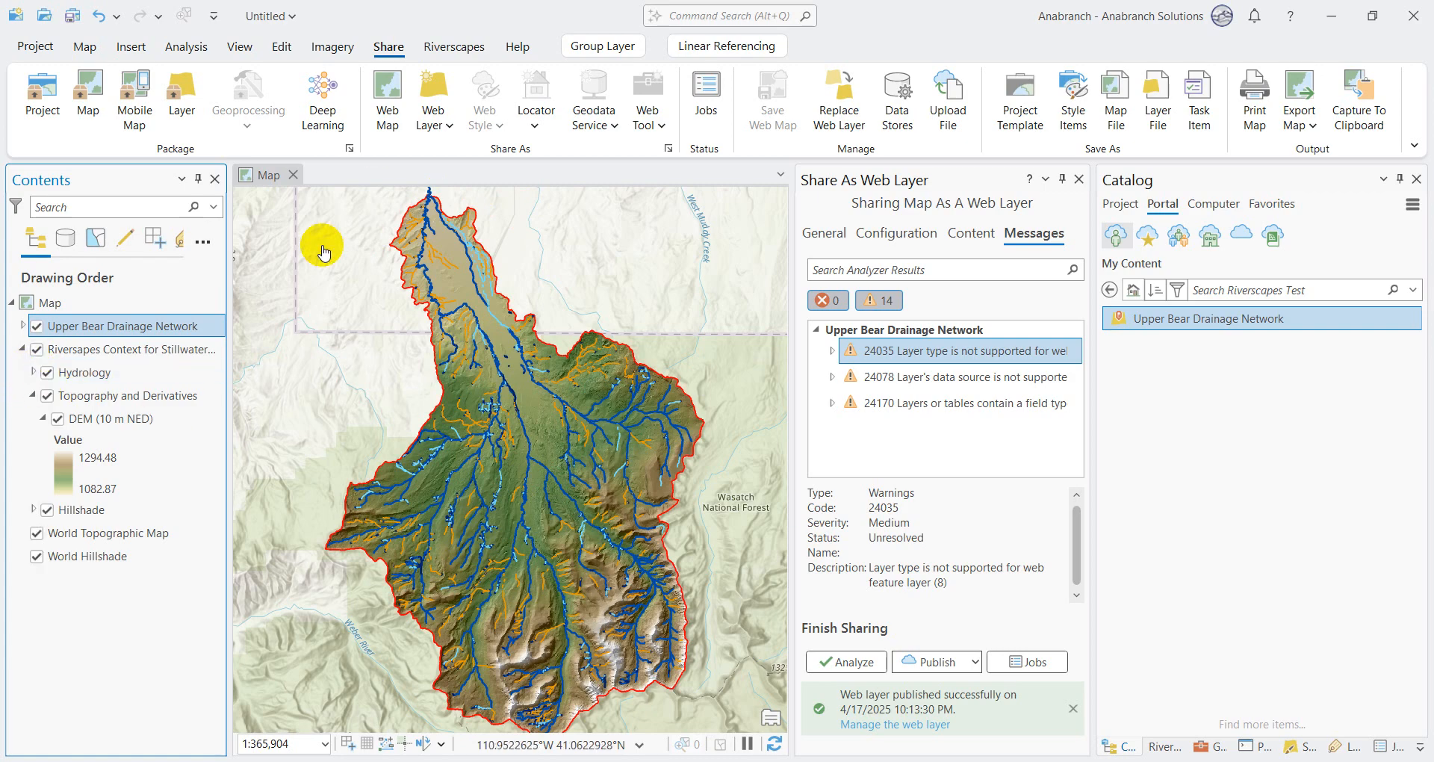
{"action": "right_click", "coordinate": [112, 373]}
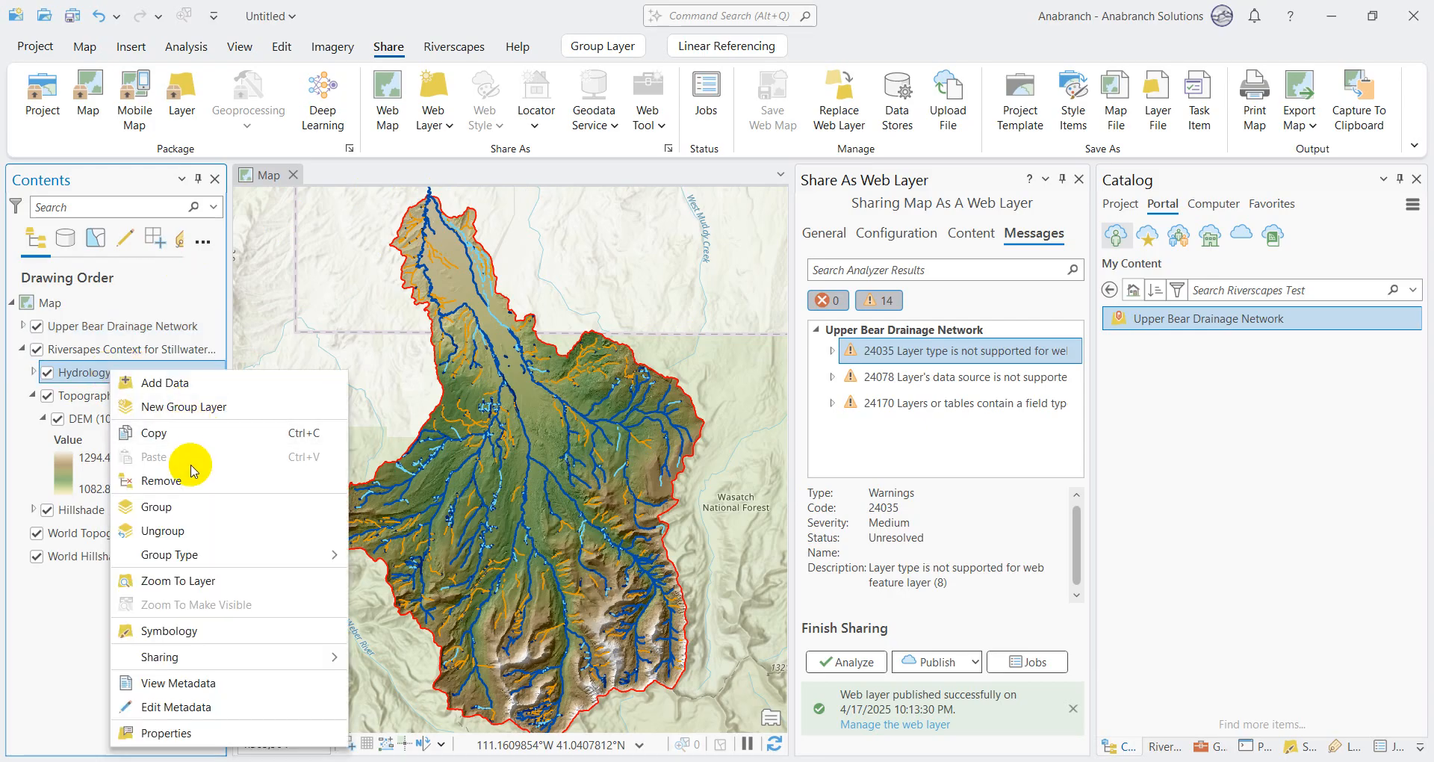
{"action": "left_click", "coordinate": [195, 481]}
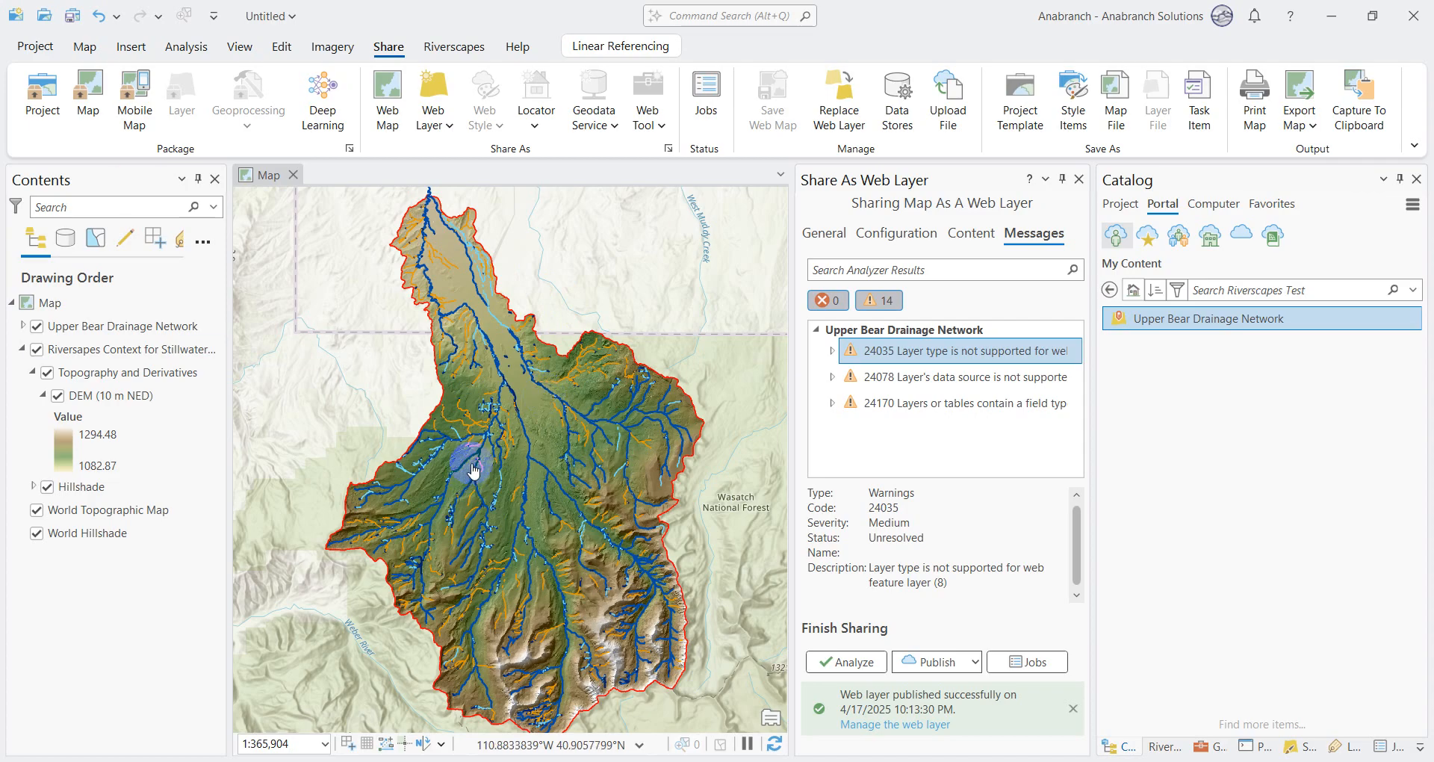
Step: Set up sharing the map as a web map named Upper Bear Riverscapes Contexr in the Riverscapes Test folder and analyze it
{"action": "left_click", "coordinate": [397, 133]}
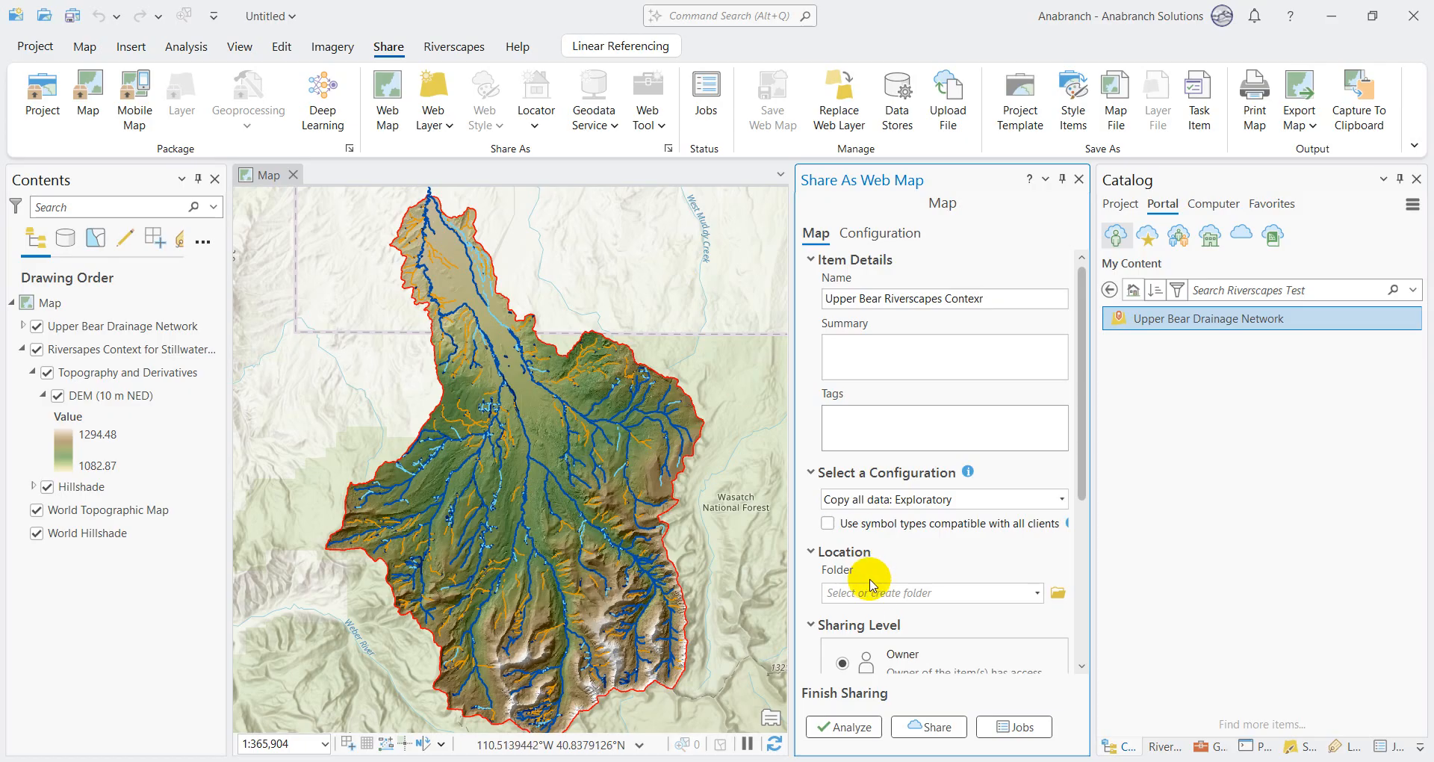
{"action": "type", "text": "rive"}
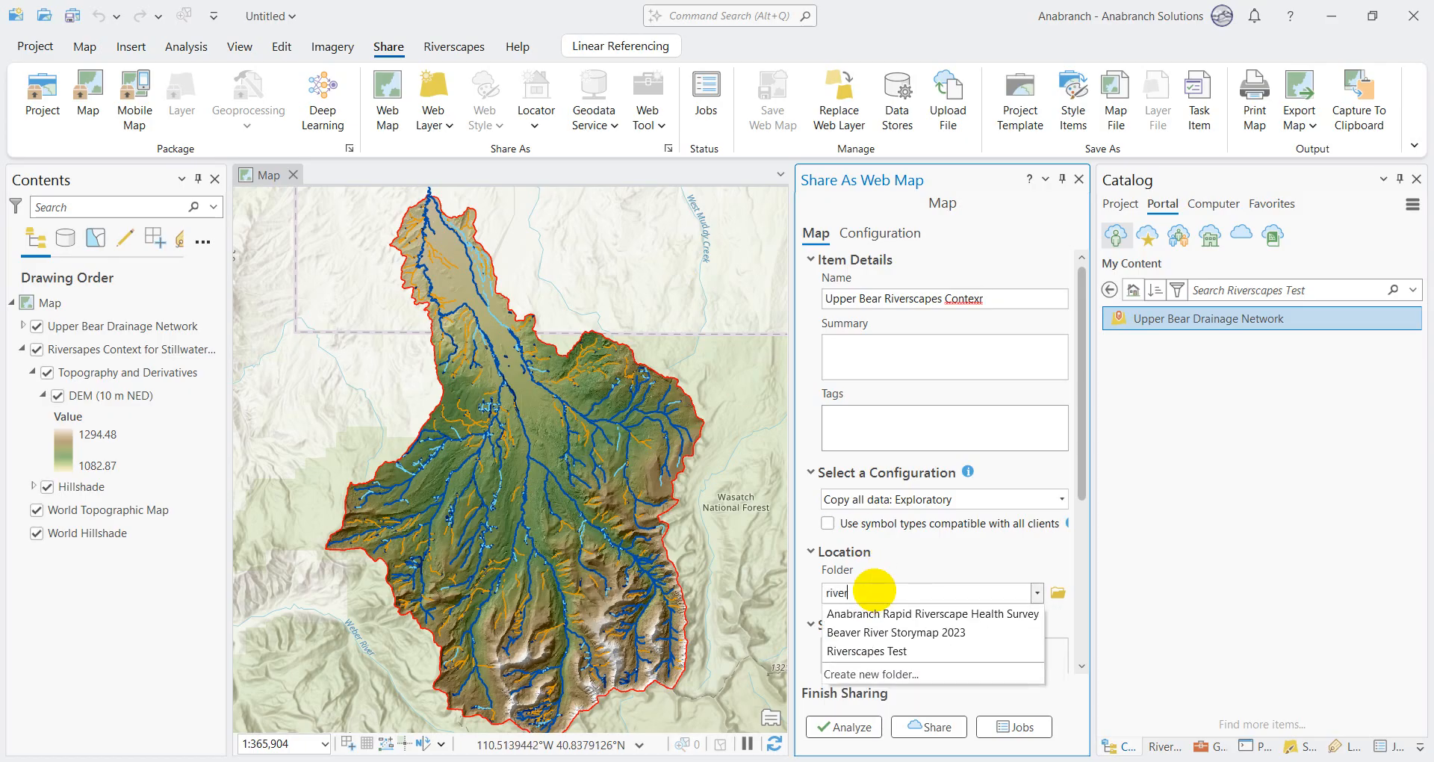
{"action": "type", "text": "r"}
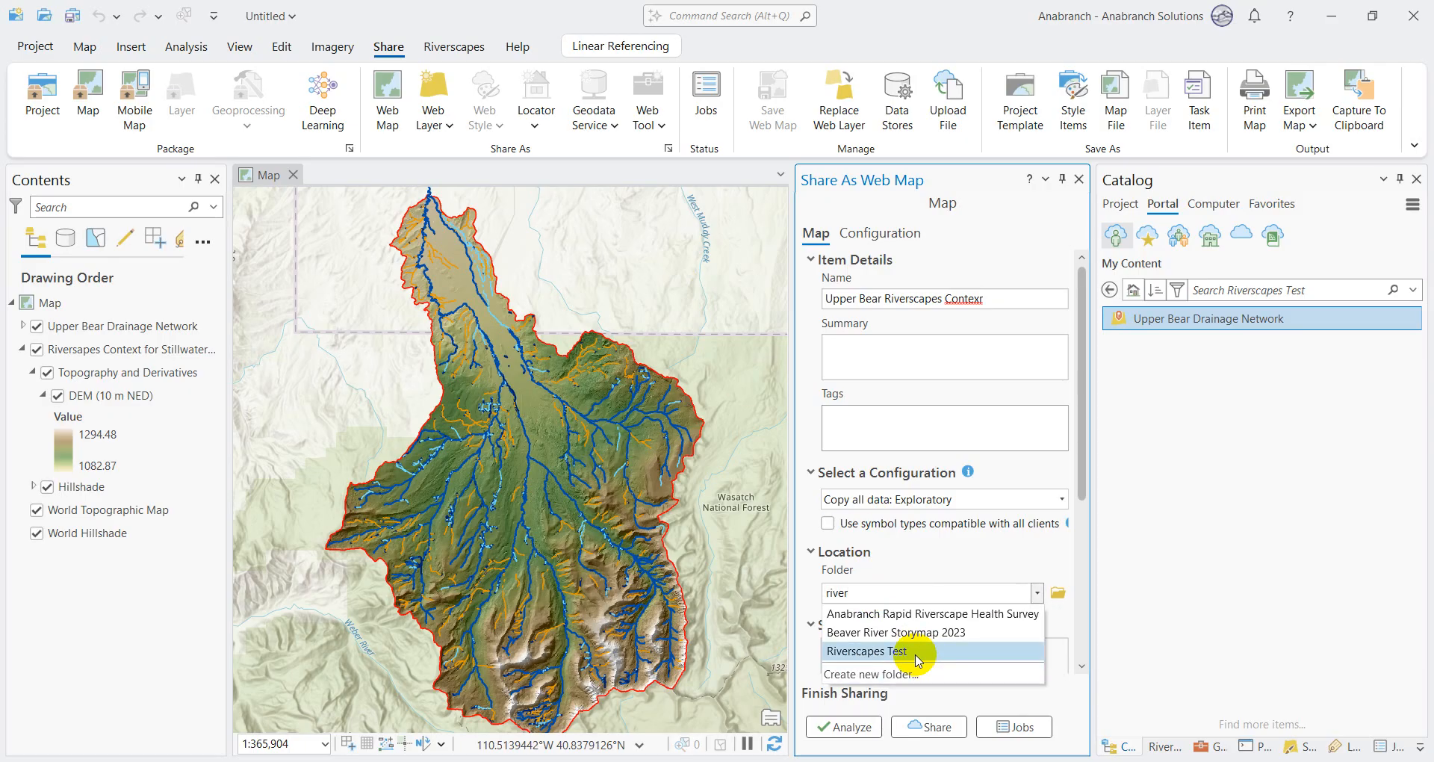
{"action": "left_click", "coordinate": [918, 652]}
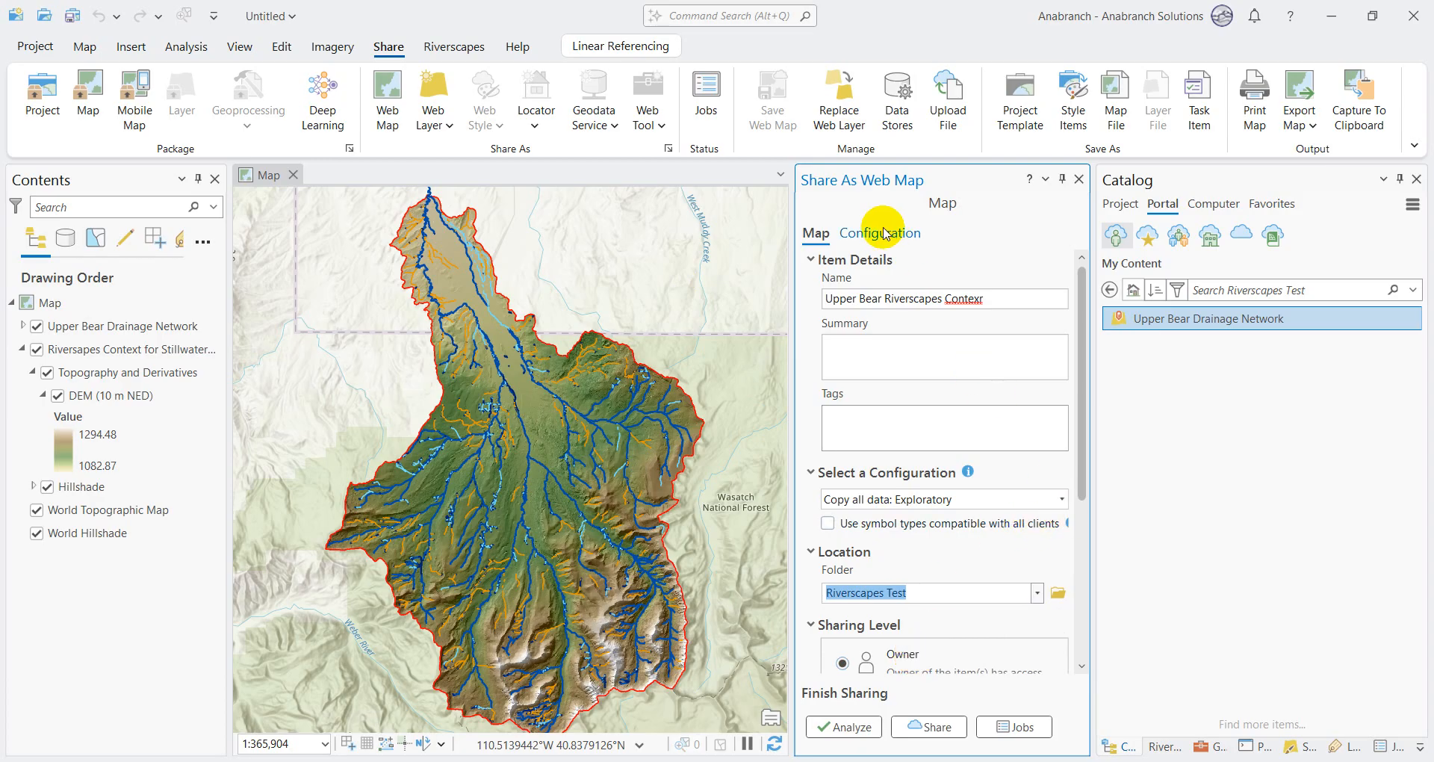
{"action": "left_click", "coordinate": [864, 726]}
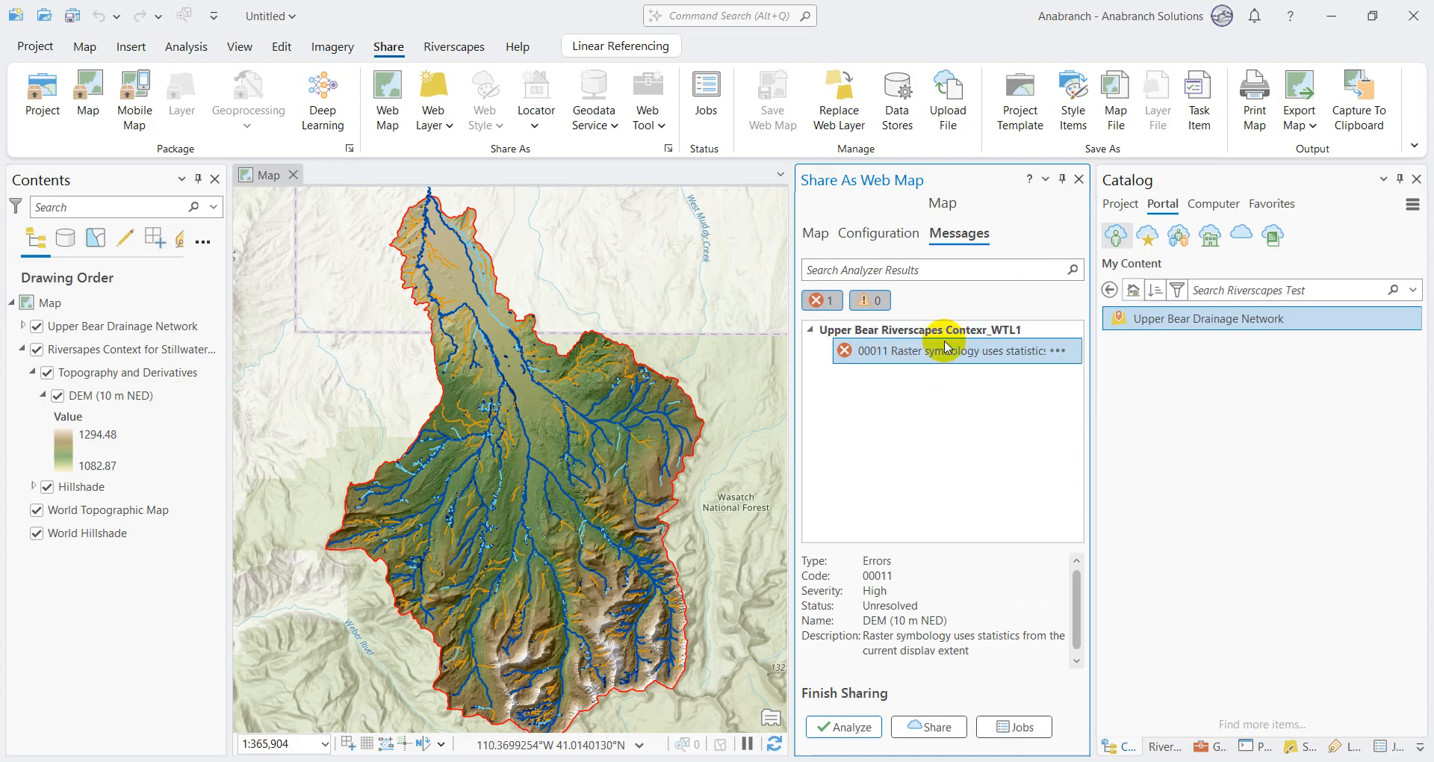
Step: Select the DEM (10 m NED) layer flagged by the analyzer and set its stretch symbology statistics to Dataset
{"action": "right_click", "coordinate": [933, 352]}
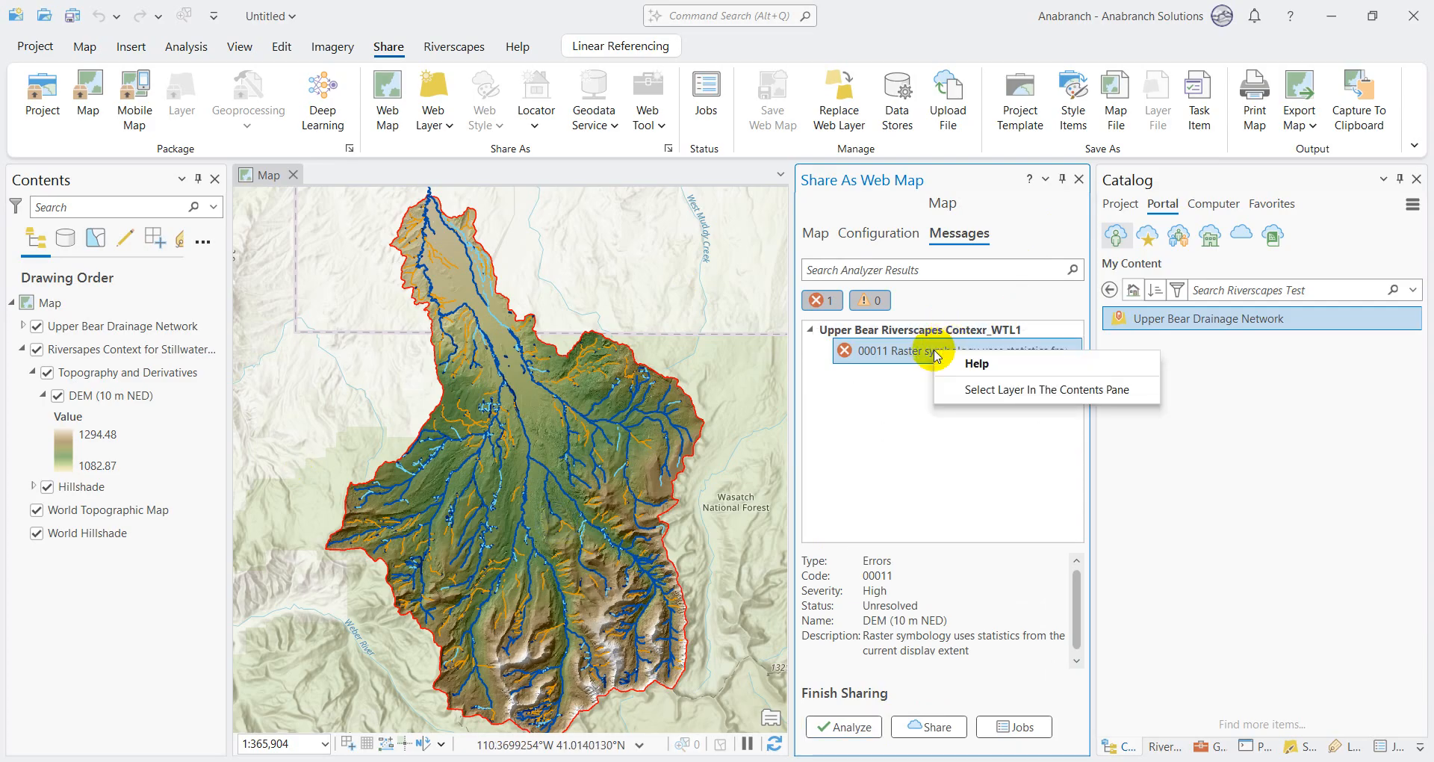
{"action": "left_click", "coordinate": [1016, 389]}
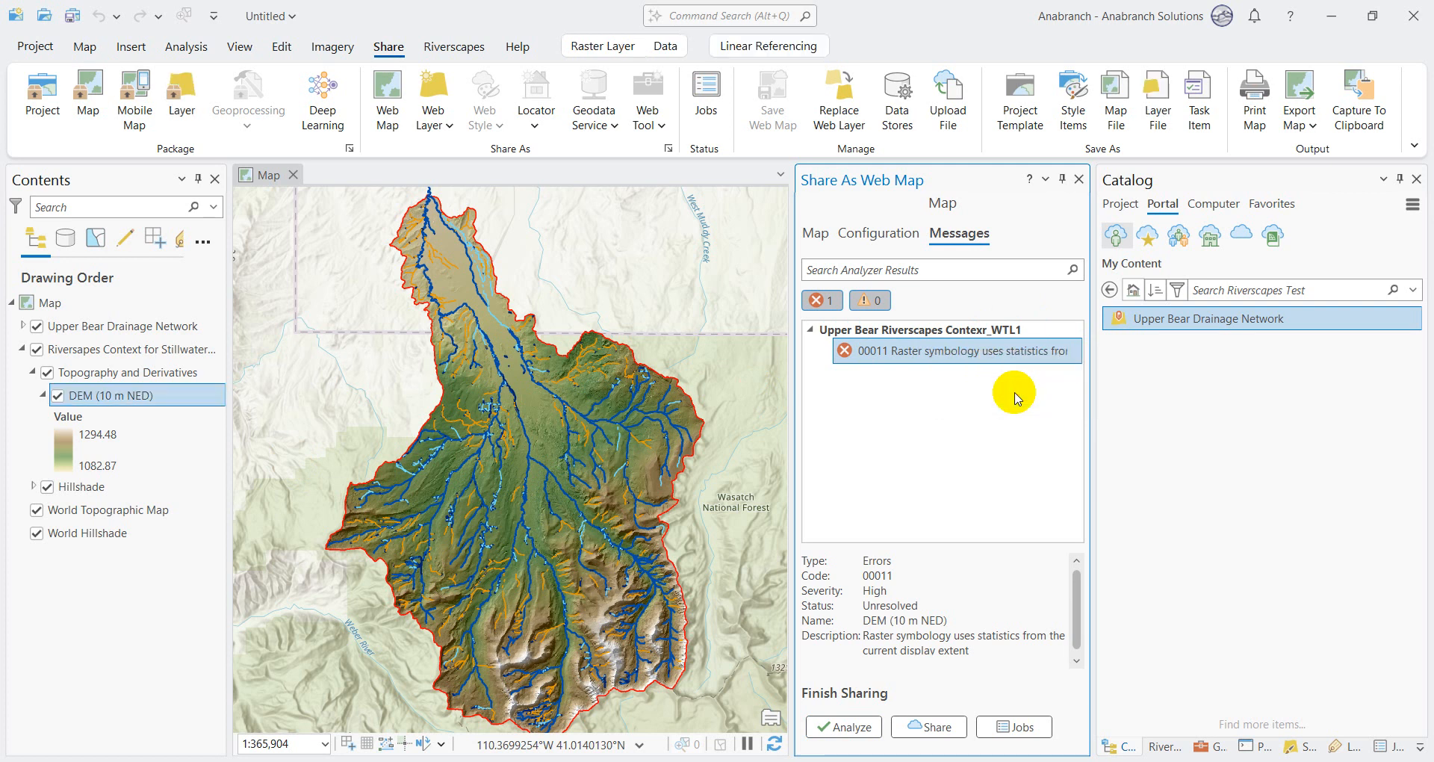
{"action": "left_click", "coordinate": [1303, 749]}
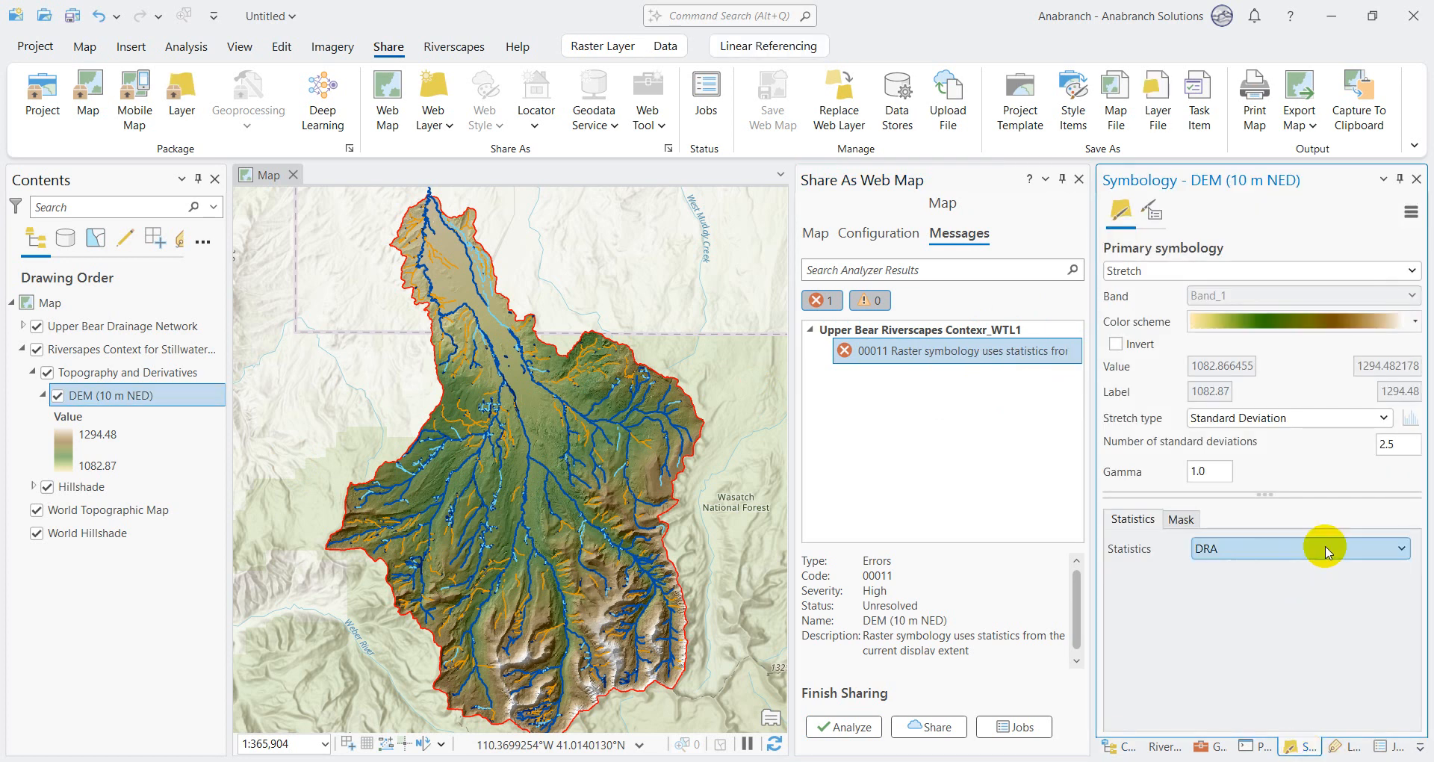
{"action": "left_click", "coordinate": [1241, 550]}
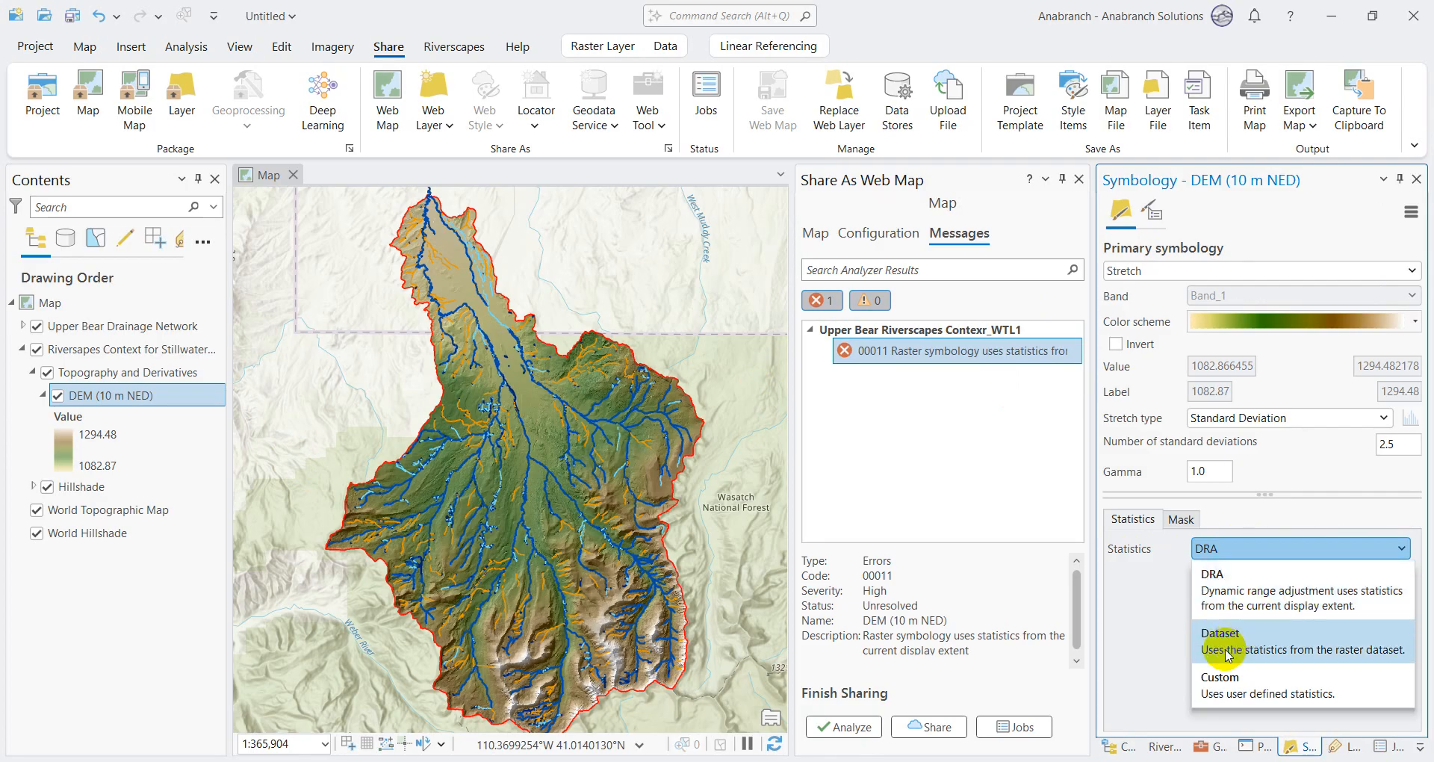
{"action": "left_click", "coordinate": [1283, 641]}
Step: Analyze the web map again and share it under the corrected name Upper Bear Riverscapes Context
{"action": "left_click", "coordinate": [843, 726]}
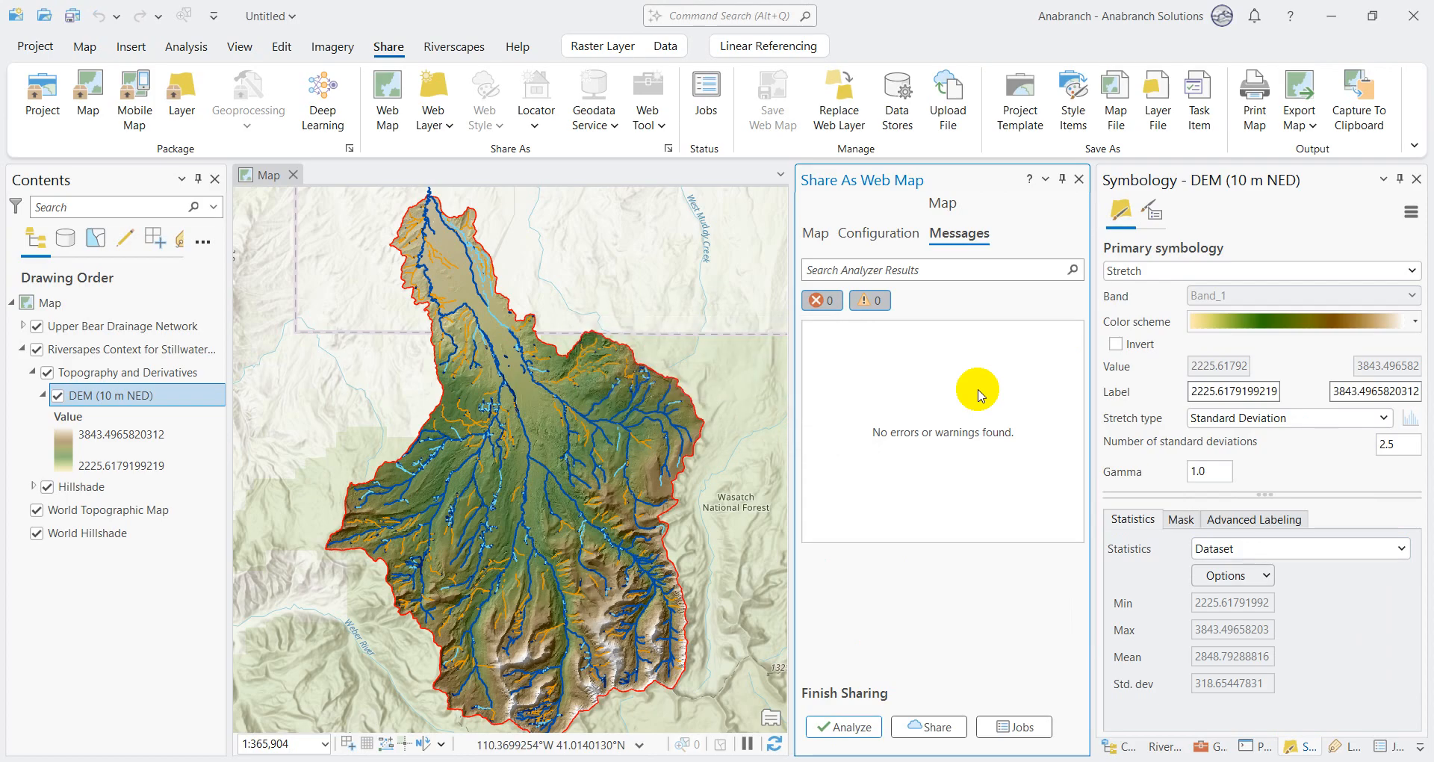
{"action": "left_click", "coordinate": [816, 235]}
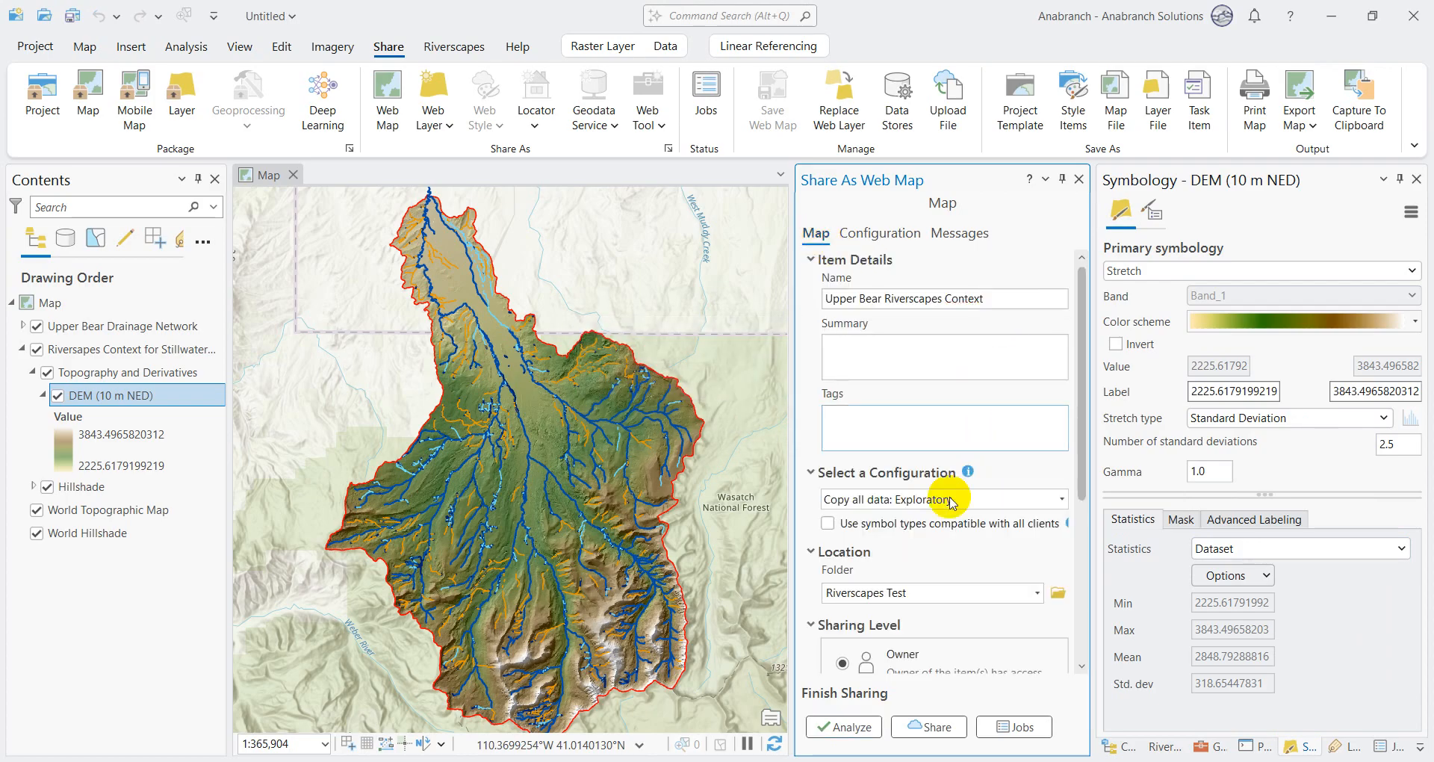
{"action": "left_click", "coordinate": [933, 726]}
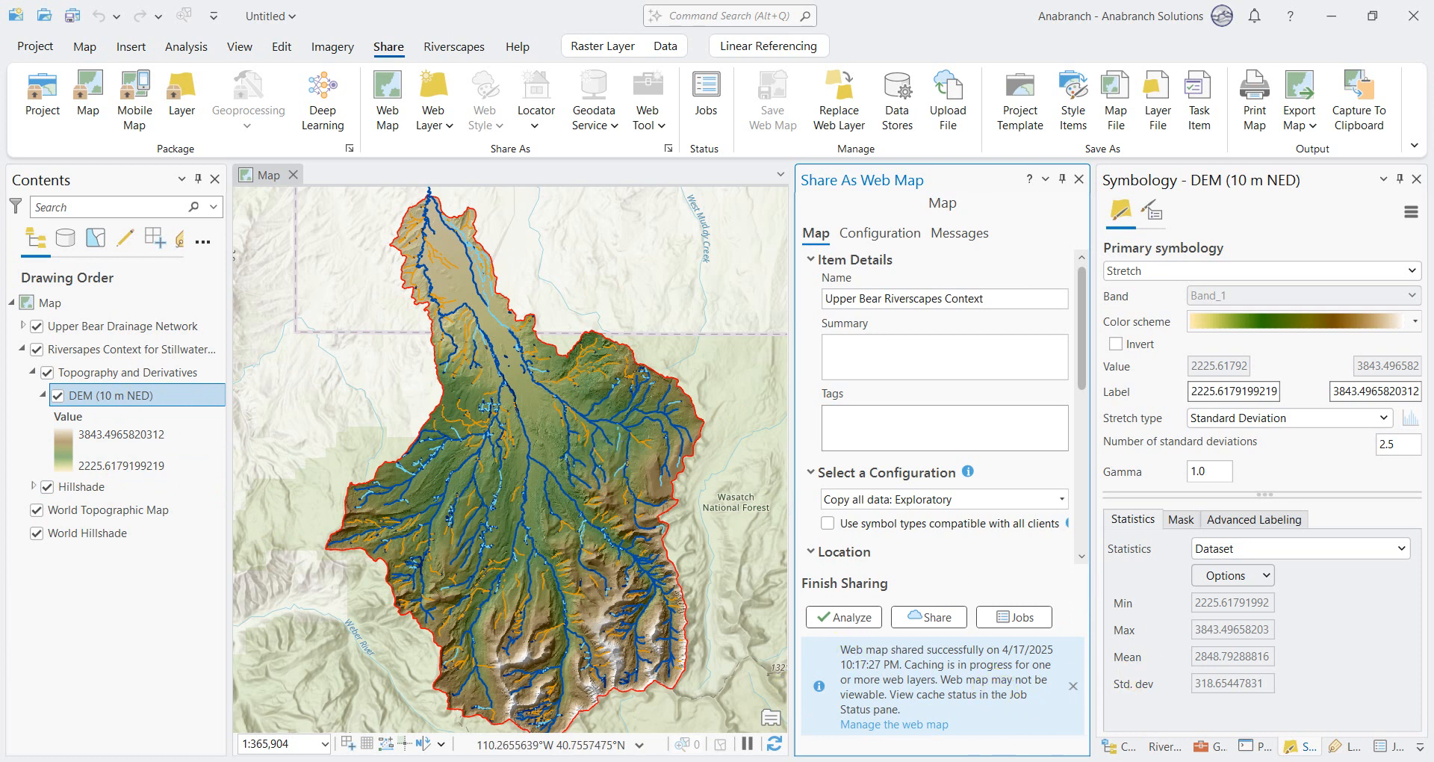
Step: Switch to ArcGIS Online in the browser, refresh the Riverscapes Test content, and open the Upper Bear Riverscapes Context web map in Map Viewer
{"action": "left_click", "coordinate": [966, 760]}
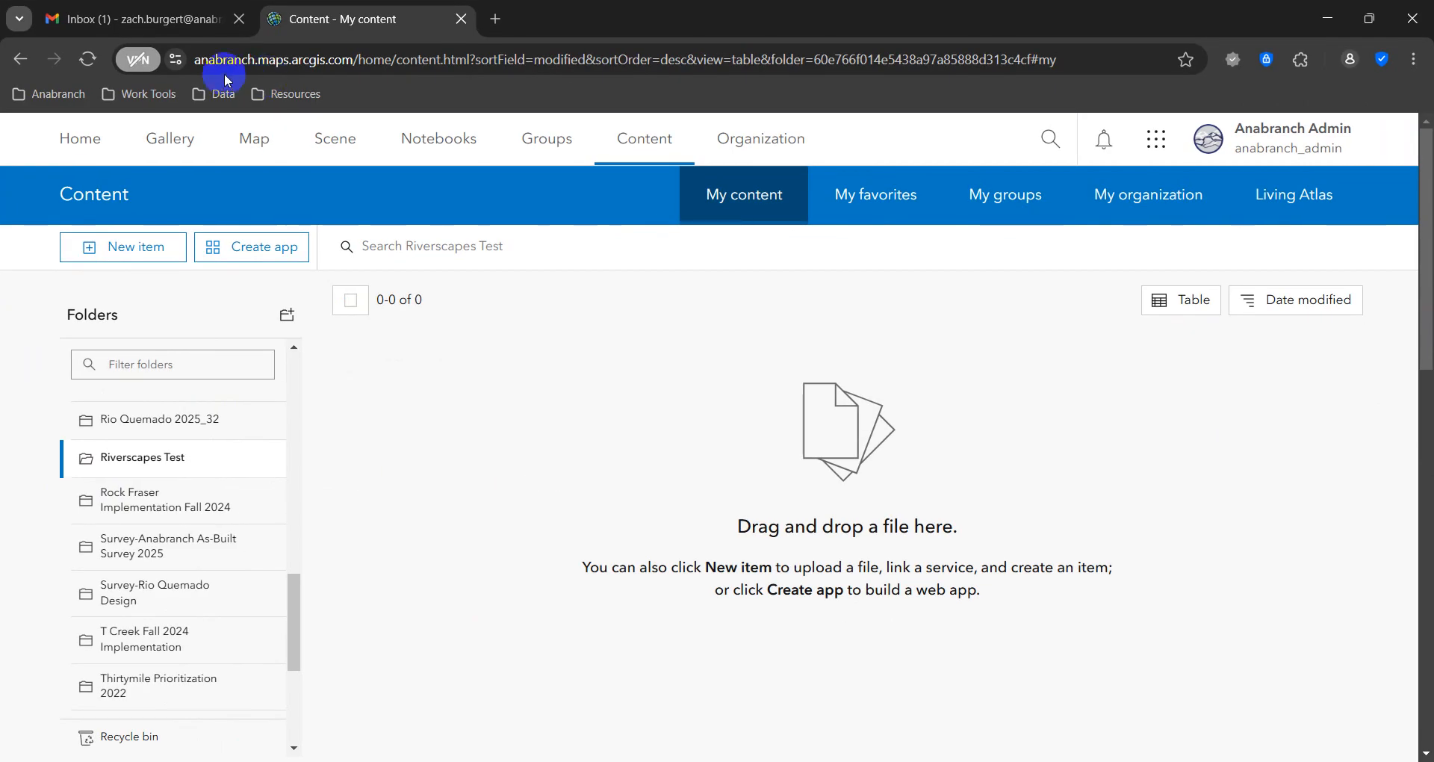
{"action": "left_click", "coordinate": [89, 61]}
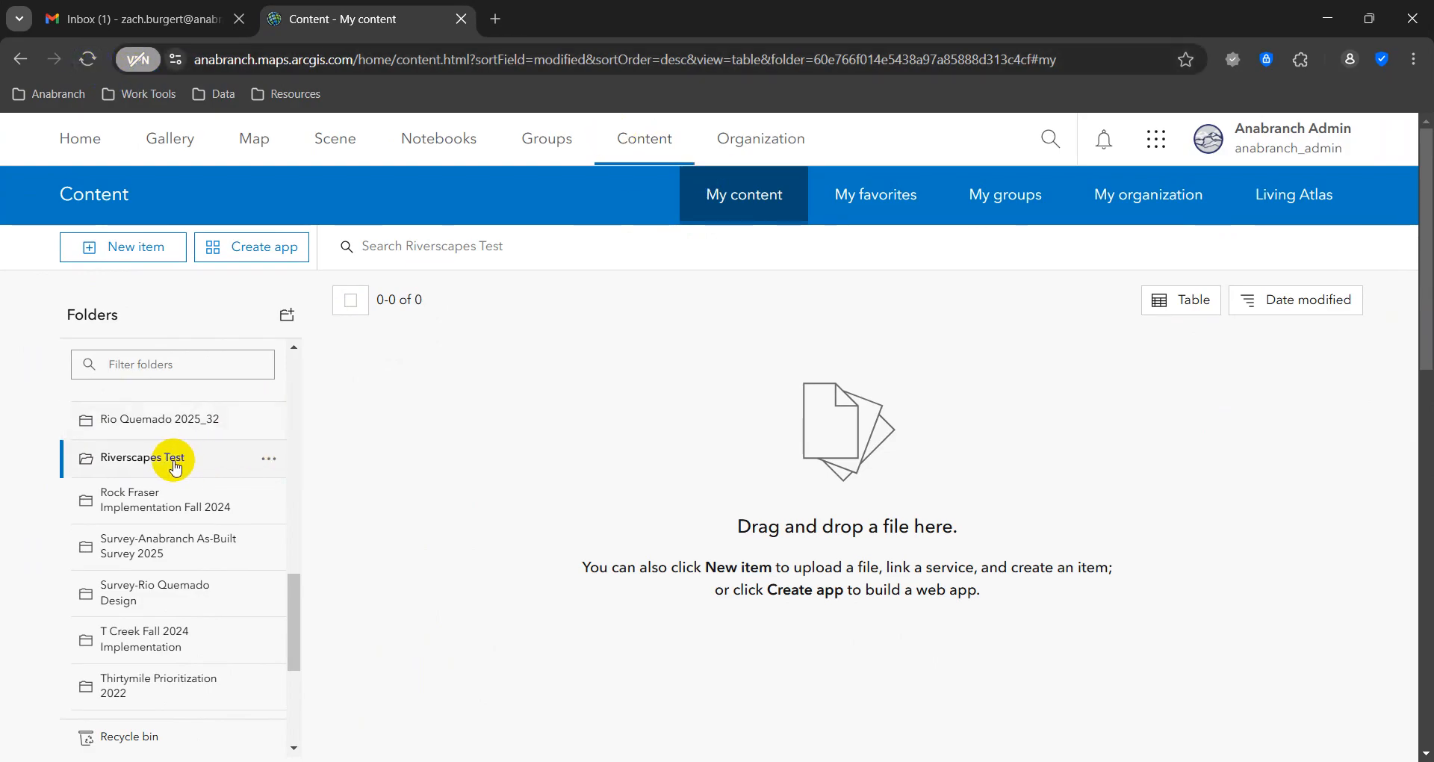
{"action": "left_click", "coordinate": [90, 60]}
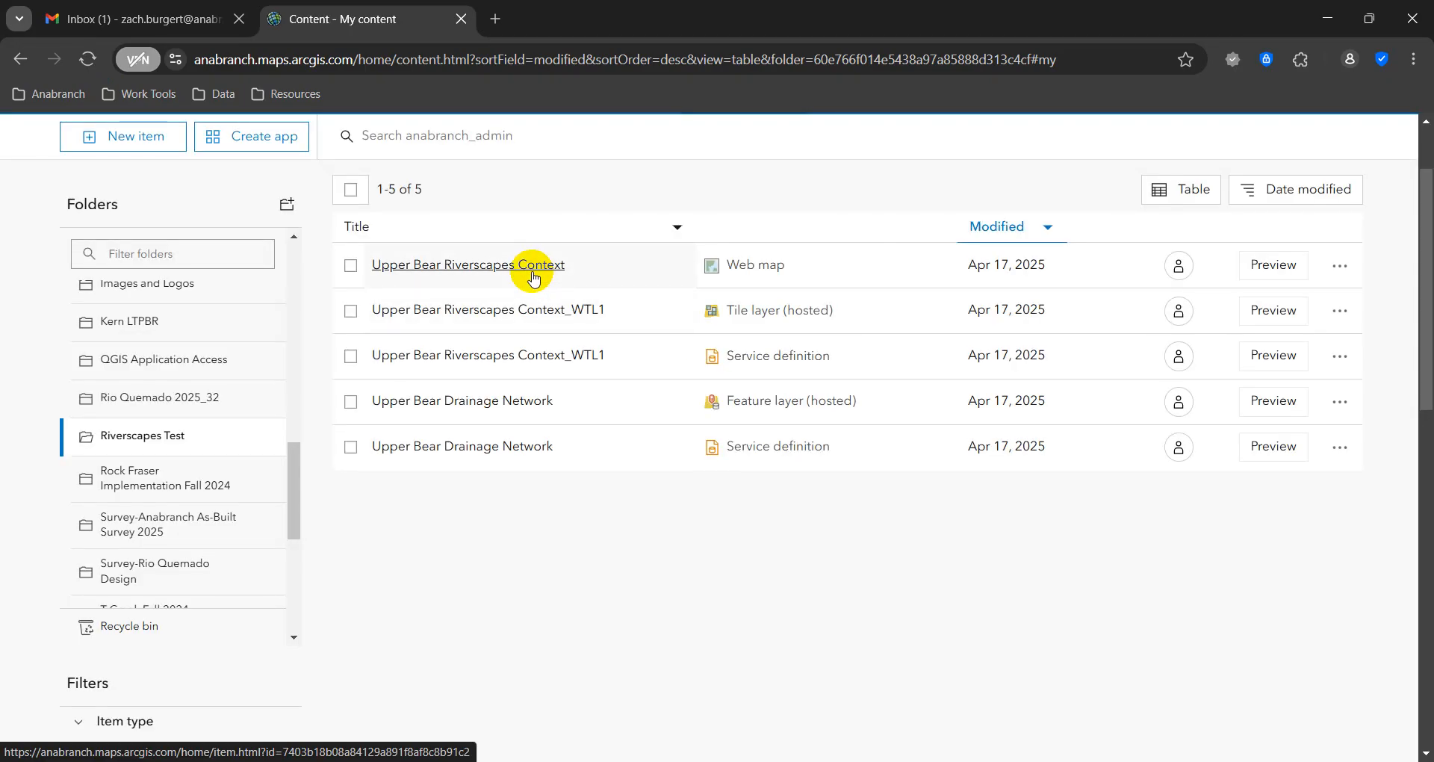
{"action": "right_click", "coordinate": [533, 278]}
{"action": "left_click", "coordinate": [589, 296]}
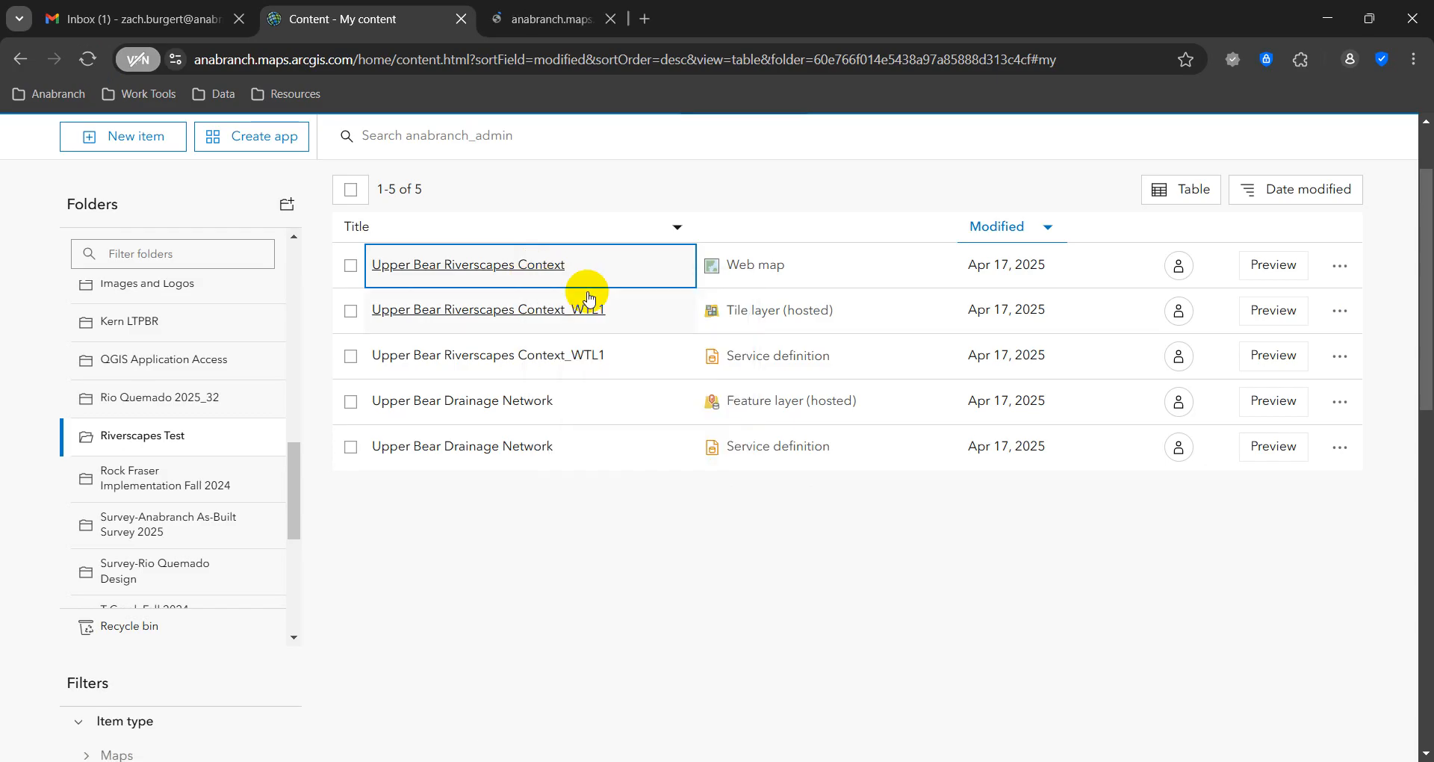
{"action": "left_click", "coordinate": [555, 11]}
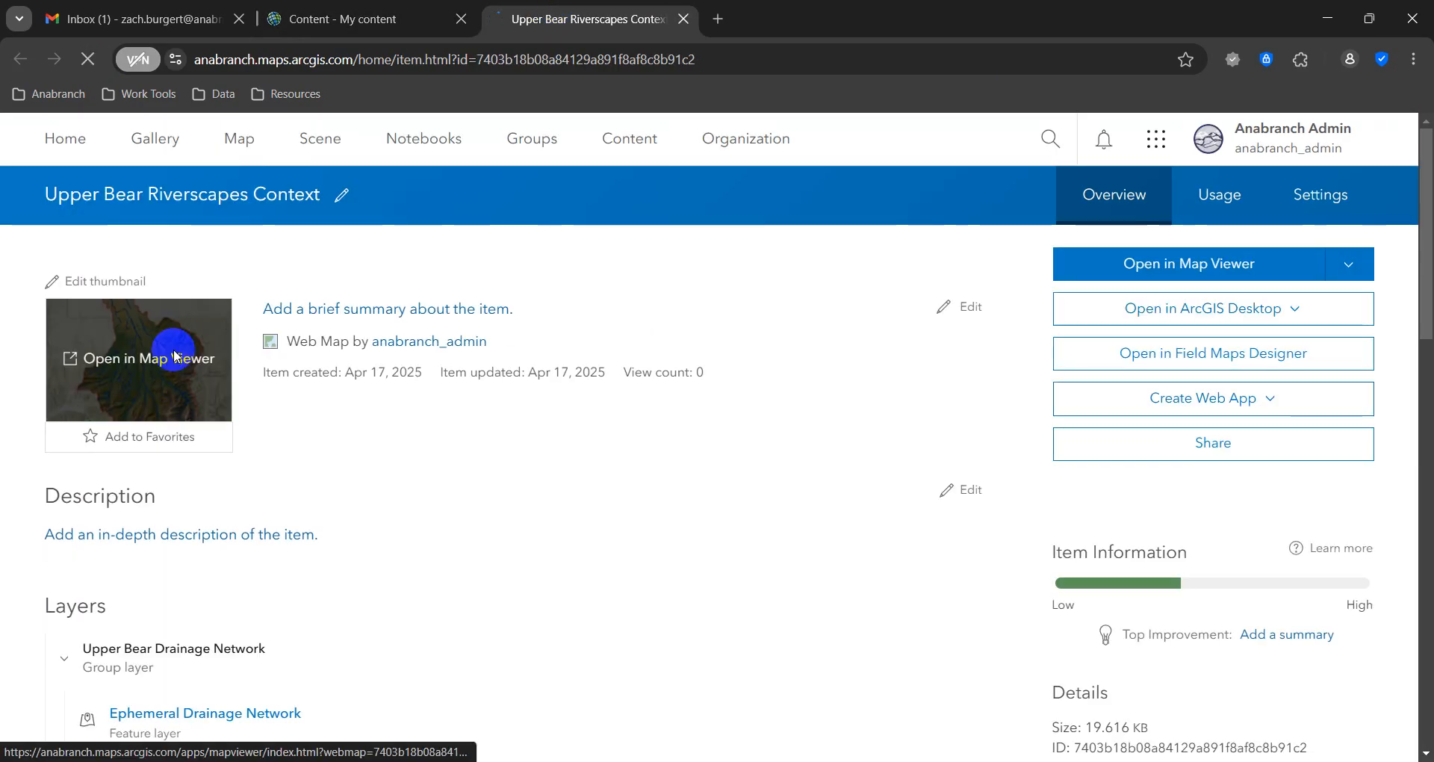
{"action": "left_click", "coordinate": [174, 356]}
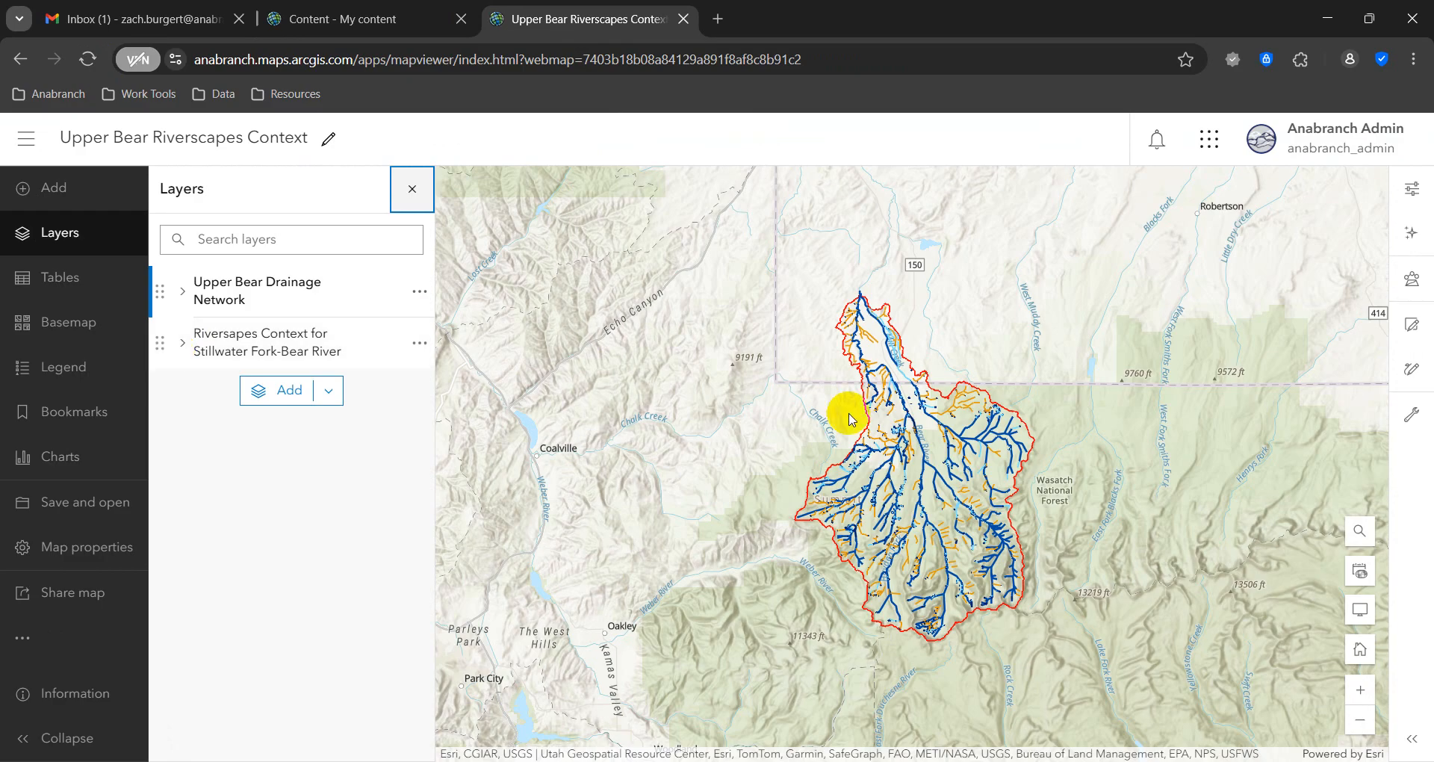
Step: Expand the Riversapes Context for Stillwater Fork-Bear River group and its hosted tile layer down to the DEM (10 m NED) sublayer
{"action": "scroll", "coordinate": [1044, 502], "scroll_direction": "up", "scroll_amount": 1}
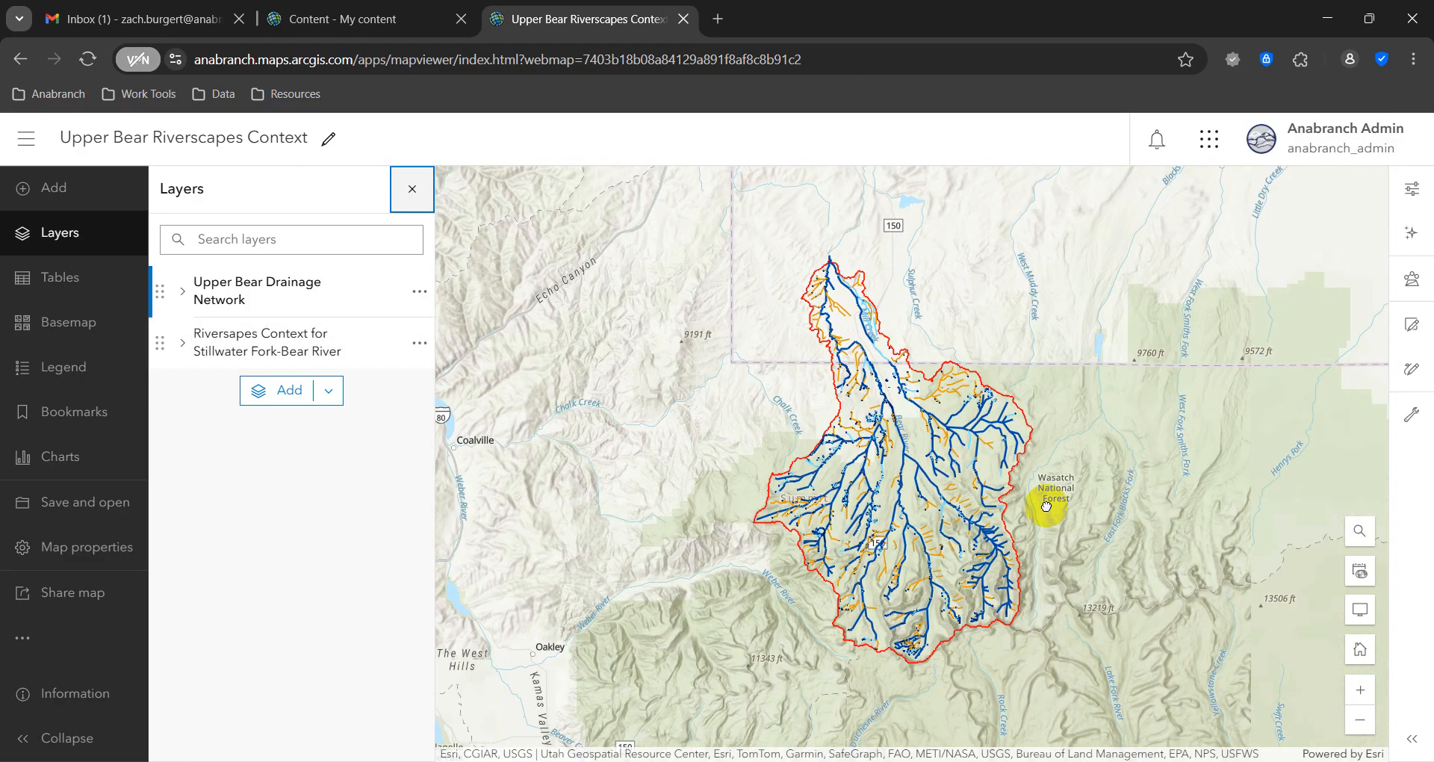
{"action": "scroll", "coordinate": [1045, 507], "scroll_direction": "down", "scroll_amount": 2}
{"action": "scroll", "coordinate": [888, 458], "scroll_direction": "up", "scroll_amount": 2}
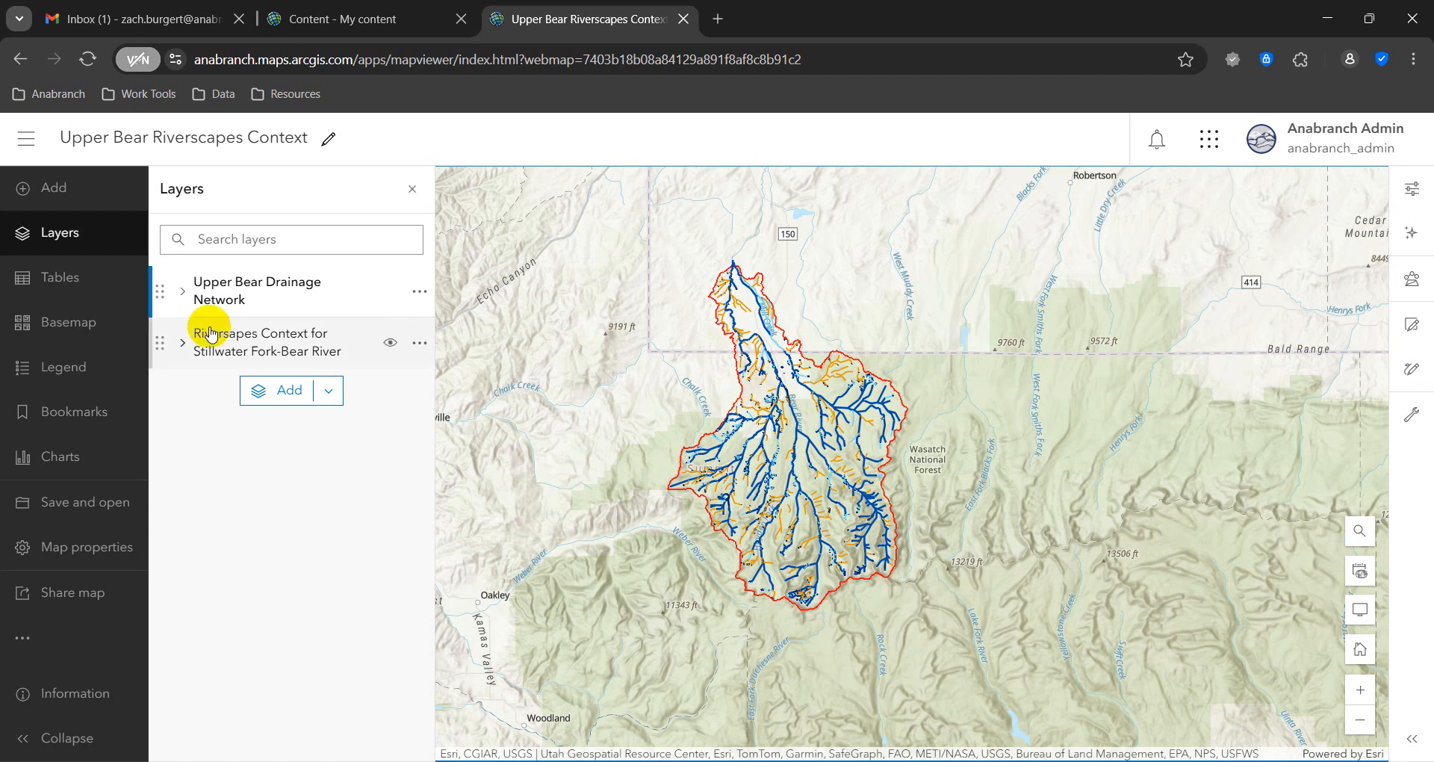
{"action": "left_click", "coordinate": [183, 344]}
{"action": "left_click", "coordinate": [206, 396]}
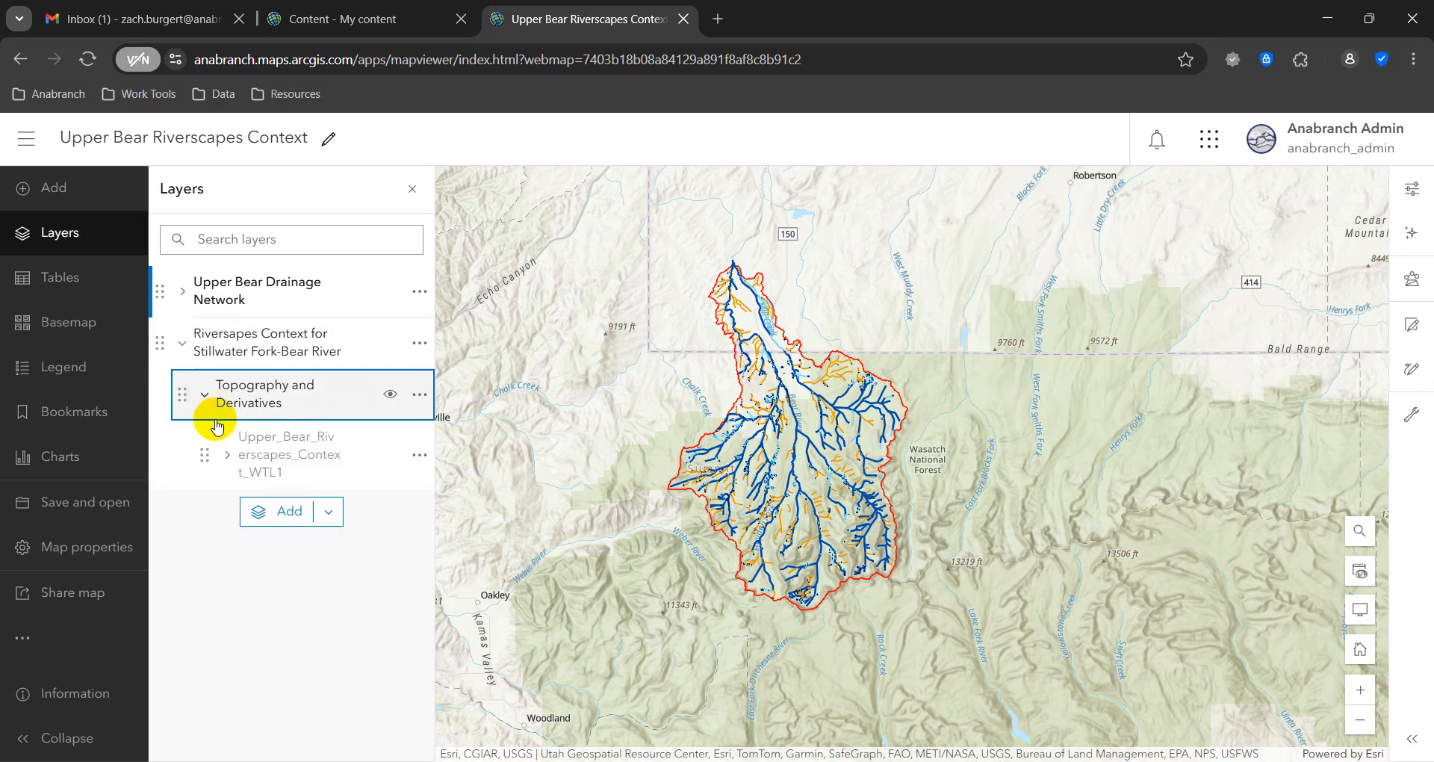
{"action": "left_click", "coordinate": [228, 462]}
{"action": "left_click", "coordinate": [228, 461]}
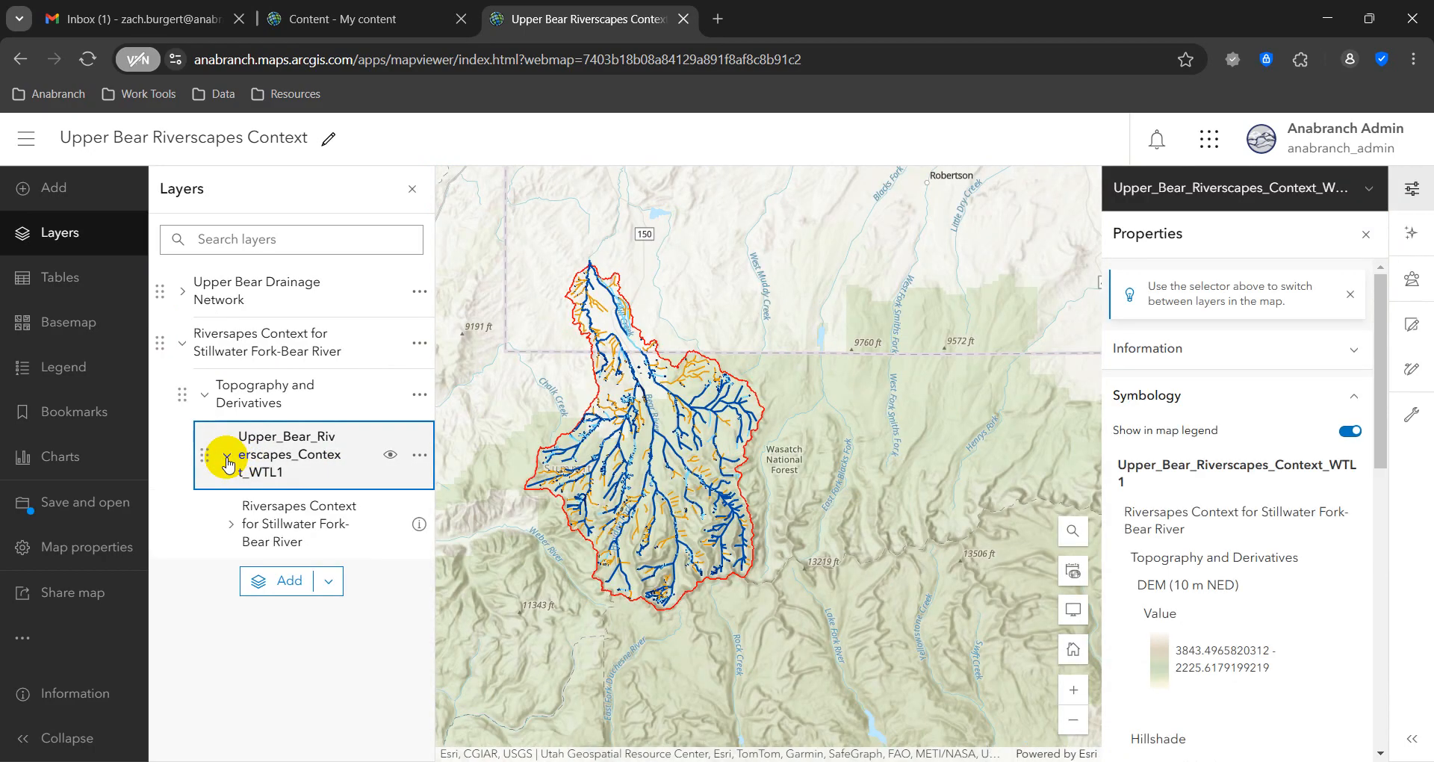
{"action": "left_click", "coordinate": [231, 526]}
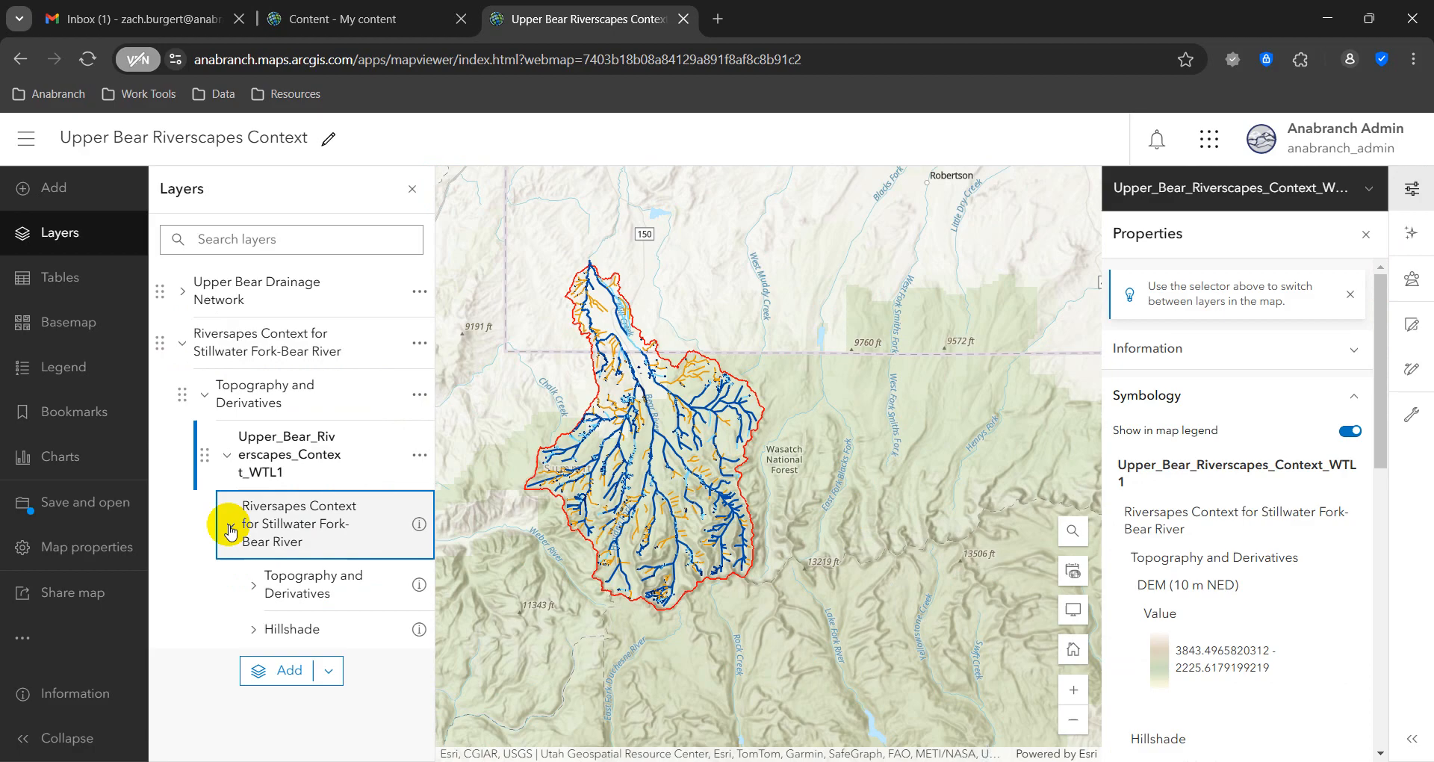
{"action": "left_click", "coordinate": [253, 586]}
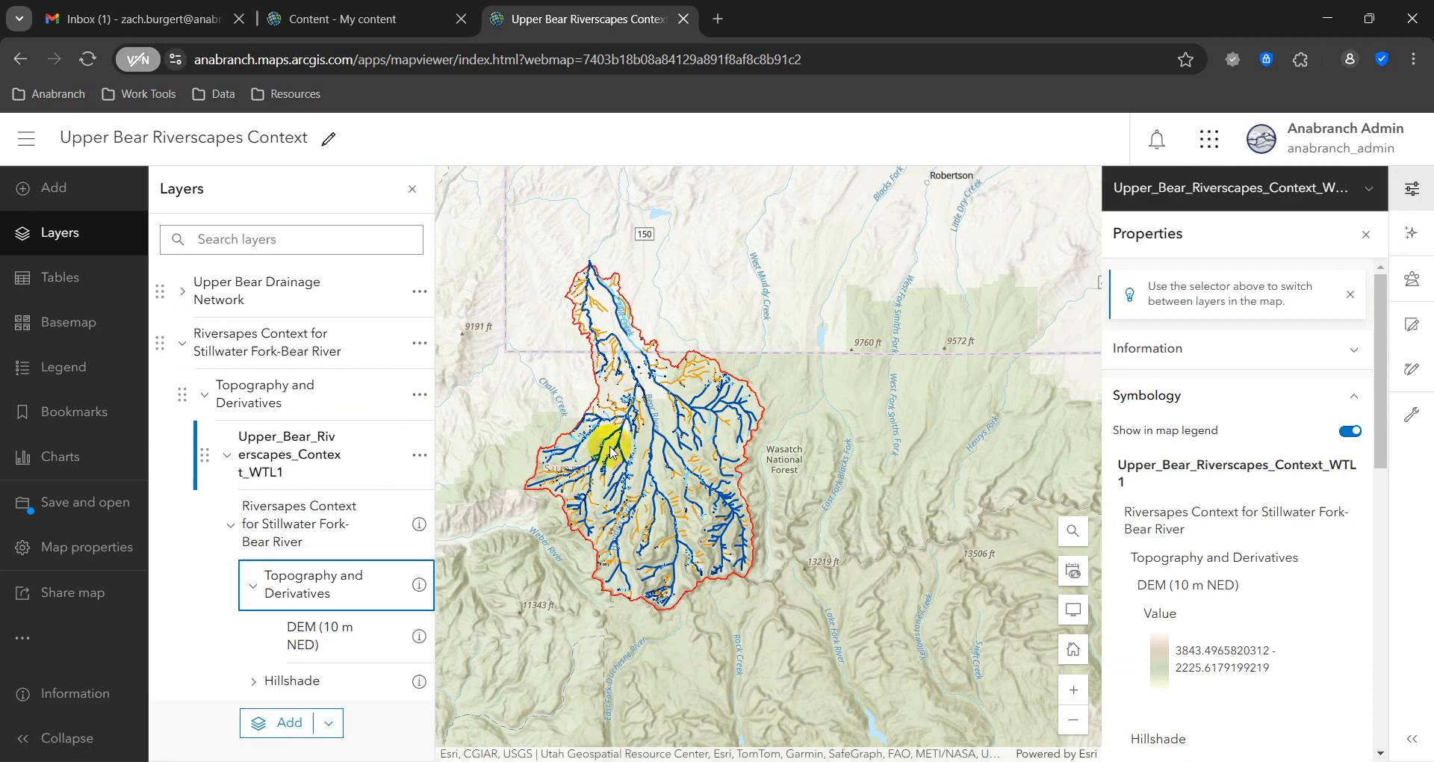
Step: Zoom in on the Upper Bear basin and close the layer list to examine the terrain tiles beneath the drainage network
{"action": "scroll", "coordinate": [609, 447], "scroll_direction": "up", "scroll_amount": 2}
{"action": "scroll", "coordinate": [610, 446], "scroll_direction": "down", "scroll_amount": 1}
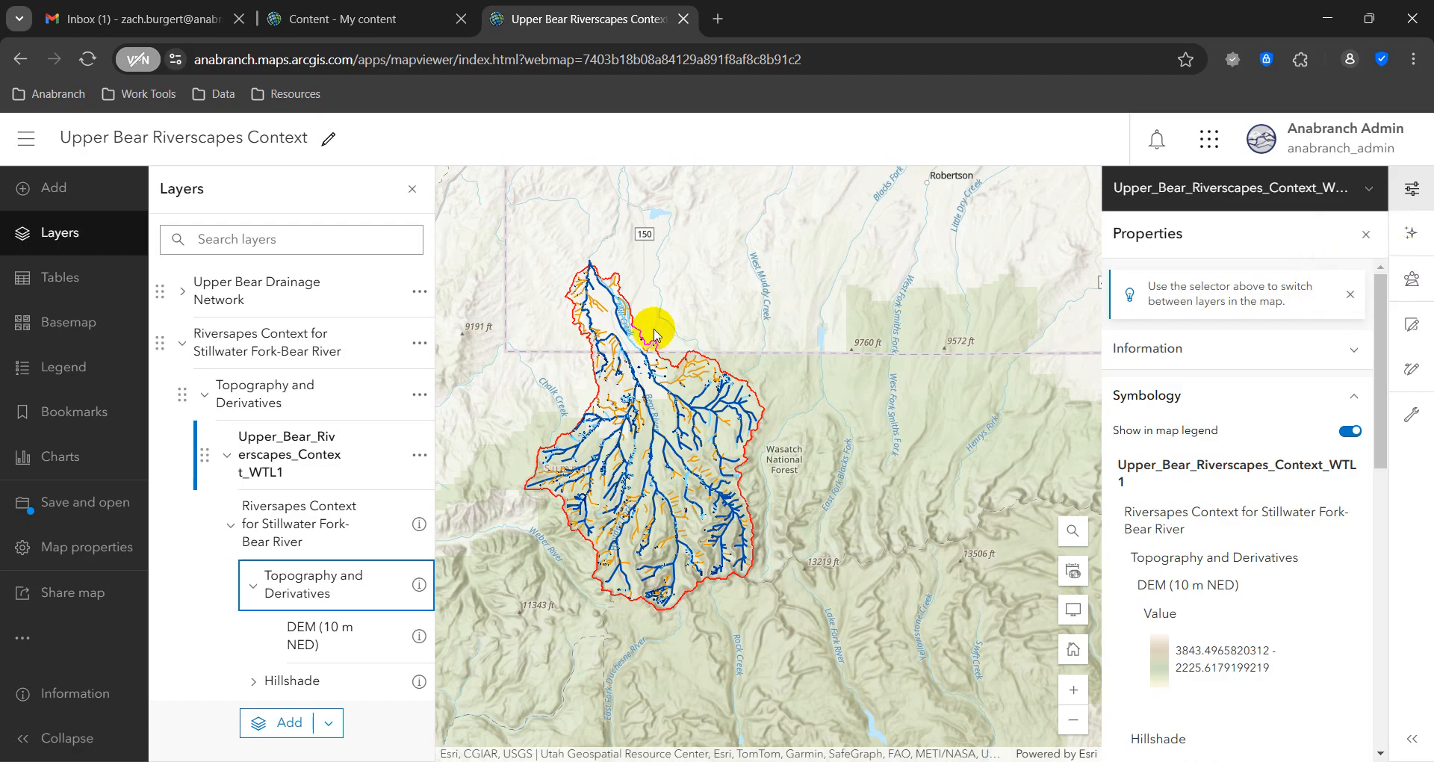
{"action": "scroll", "coordinate": [672, 374], "scroll_direction": "up", "scroll_amount": 2}
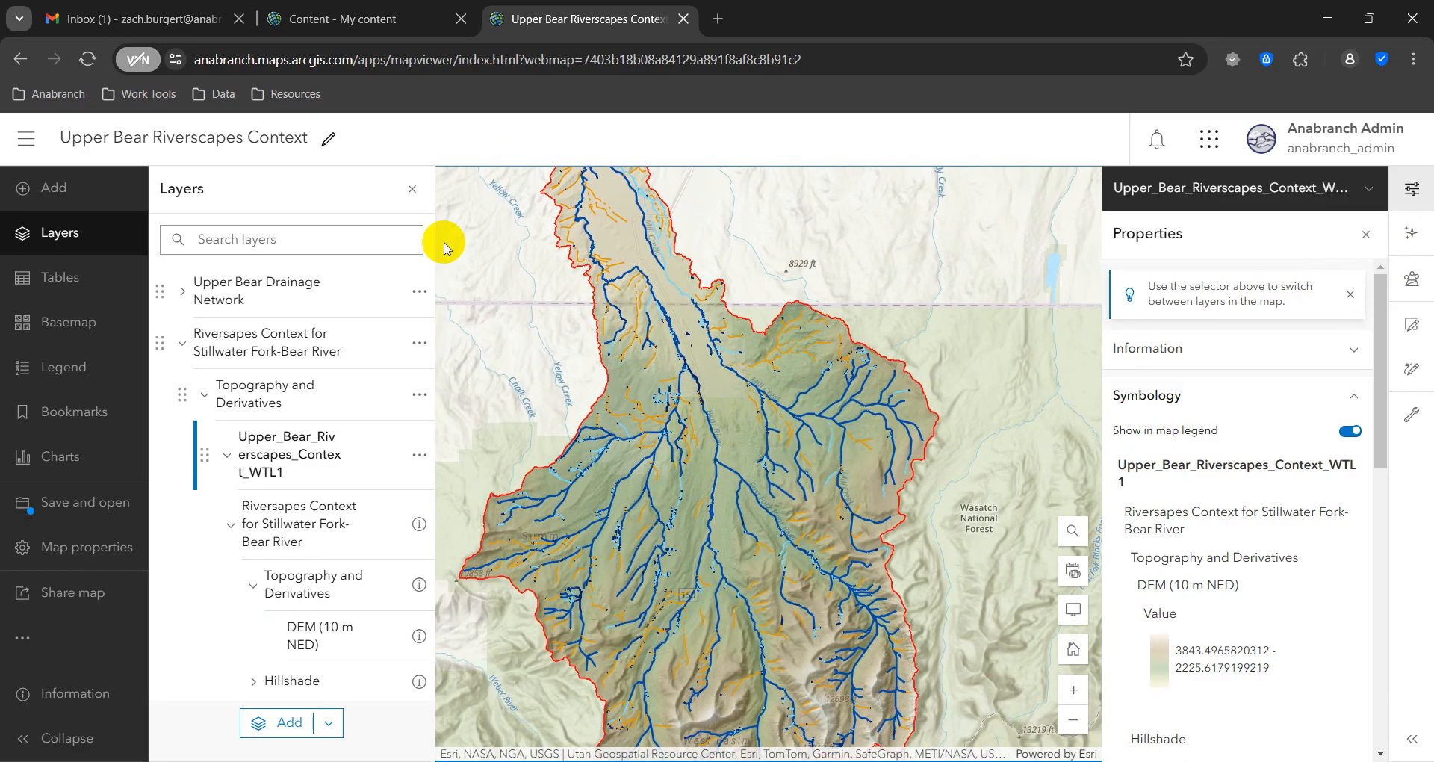
{"action": "left_click", "coordinate": [412, 189]}
{"action": "left_click_drag", "start_coordinate": [609, 445], "coordinate": [620, 443]}
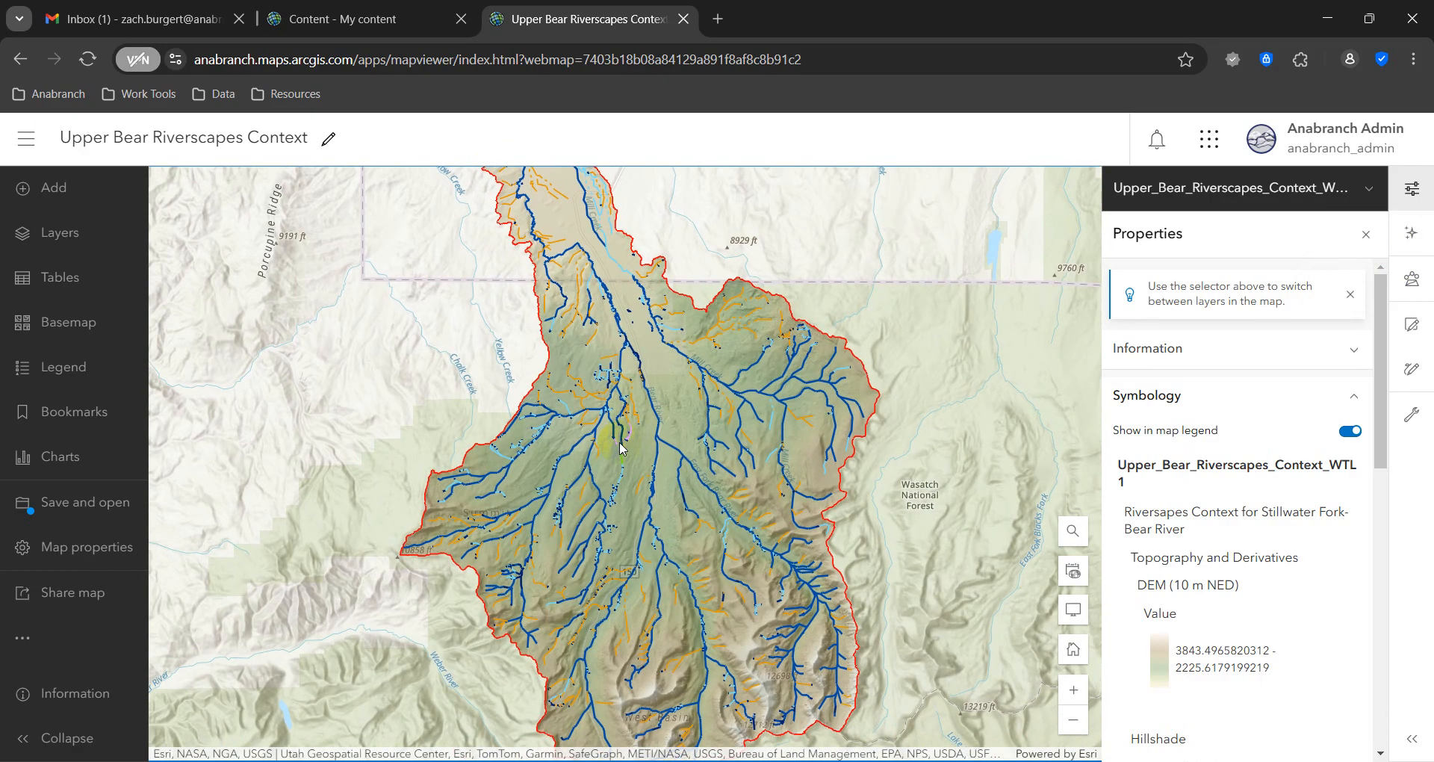